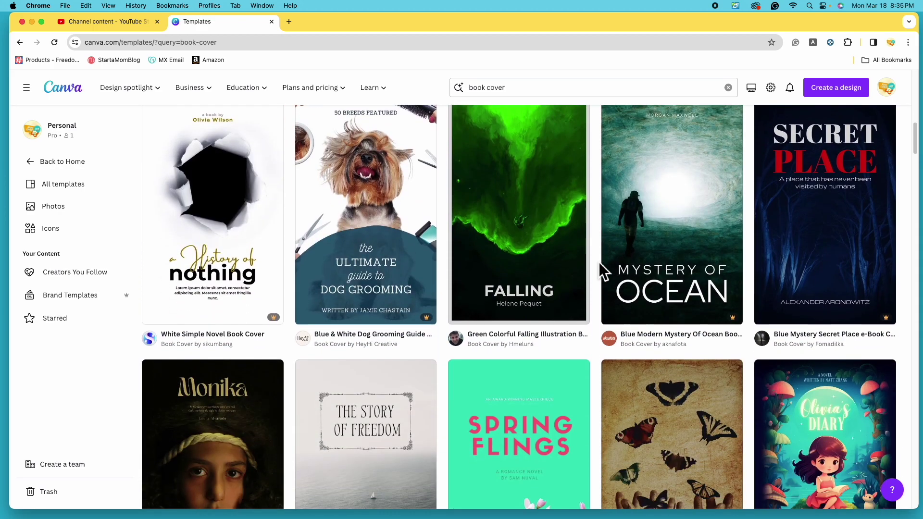
Scroll through the Book Cover templates and choose 'Create a blank Book Cover'.
scroll(598, 262, "down", 1)
scroll(599, 265, "down", 3)
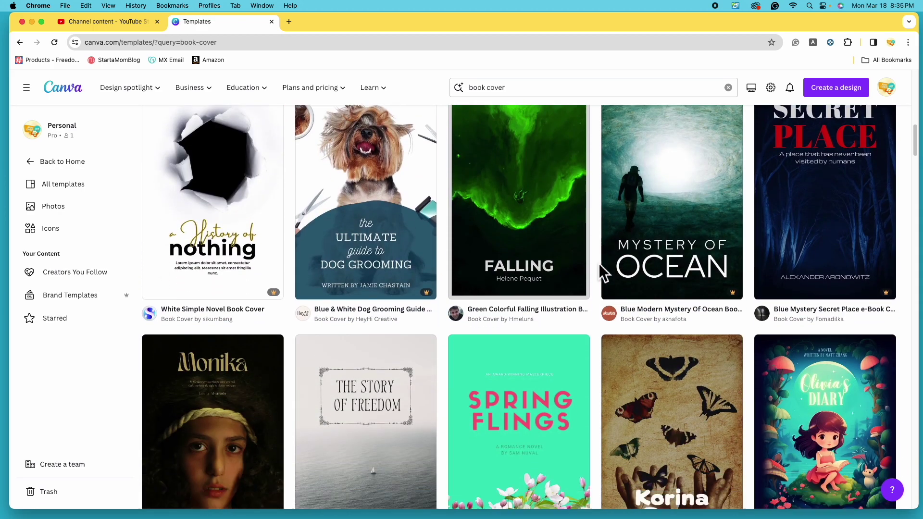
scroll(599, 264, "down", 7)
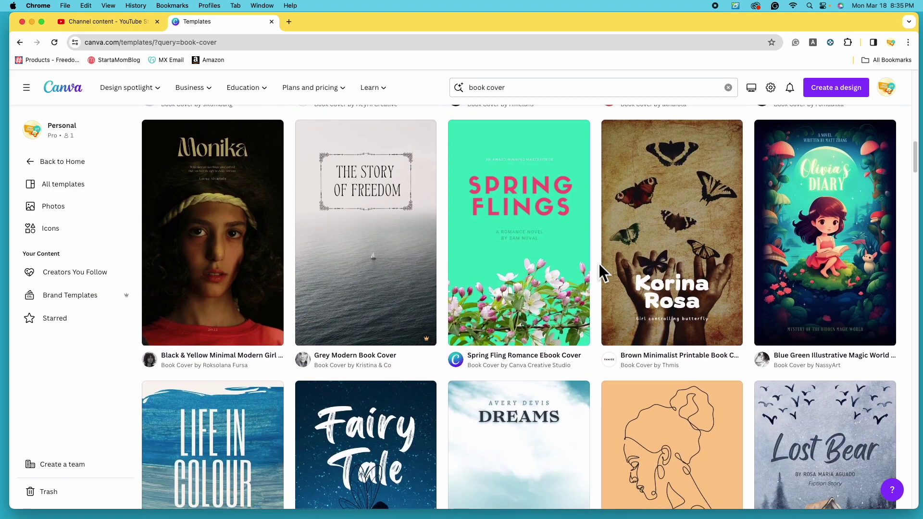
scroll(598, 265, "down", 2)
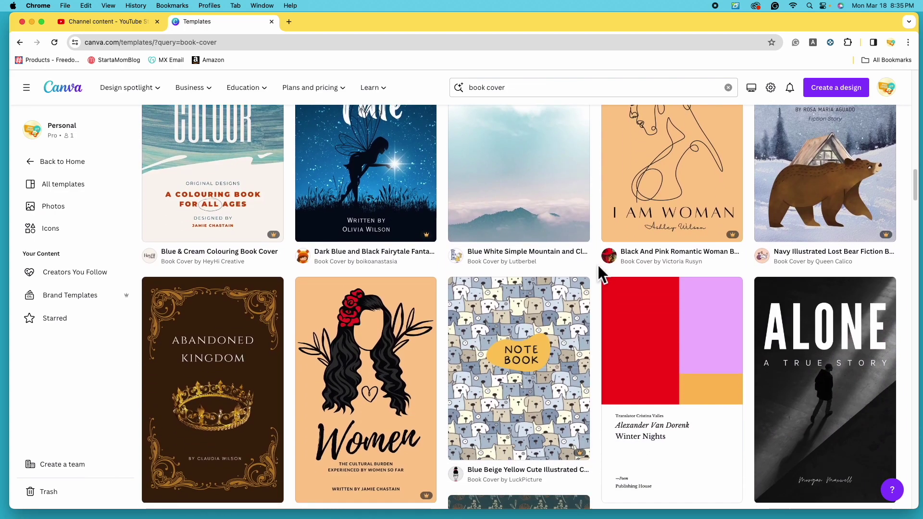
scroll(597, 264, "down", 4)
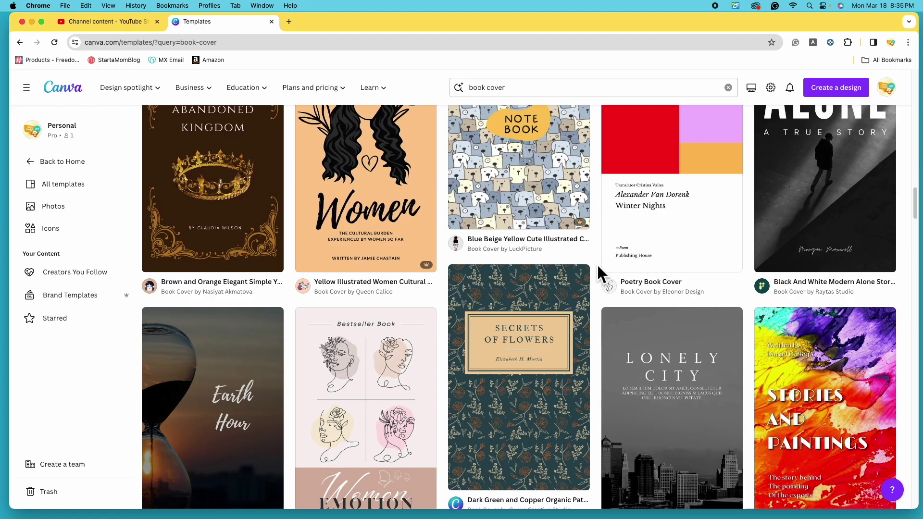
scroll(599, 268, "up", 10)
scroll(599, 264, "up", 10)
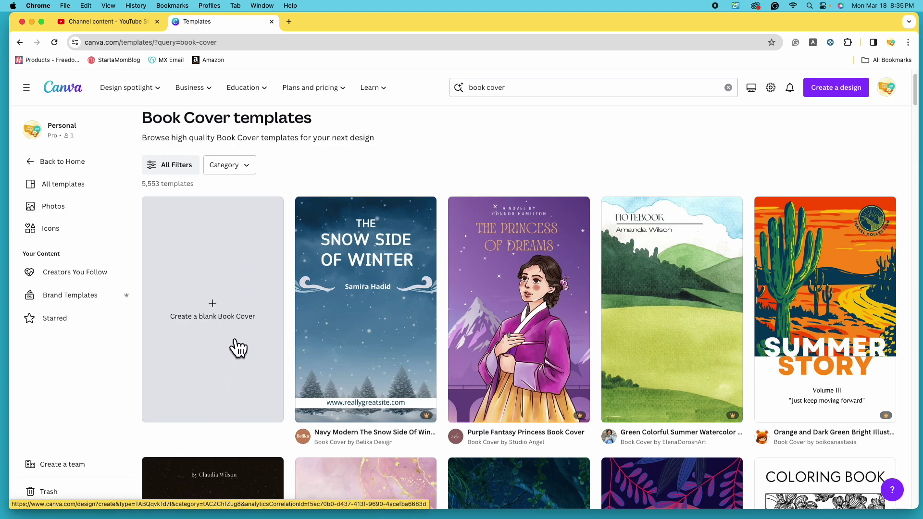
left_click(249, 331)
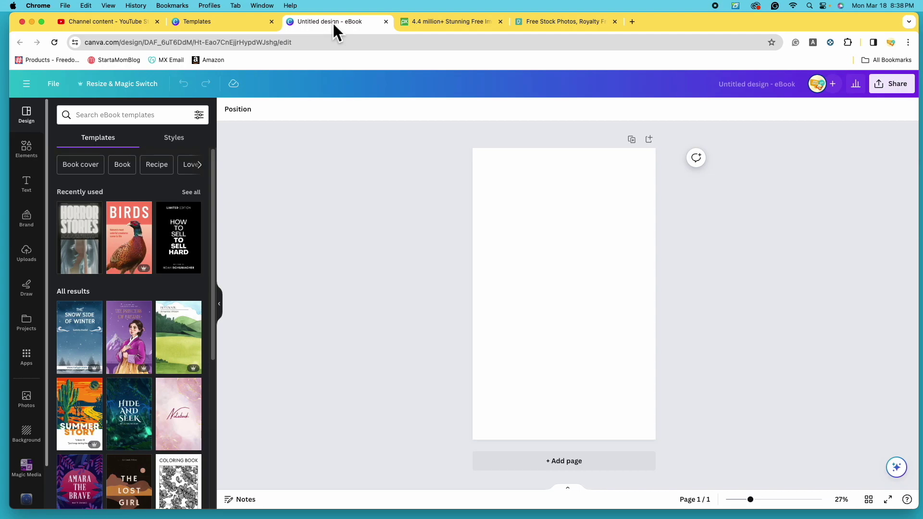
Look at the Pixabay stock-image site, then switch to the Pexels free stock photos page.
left_click(455, 23)
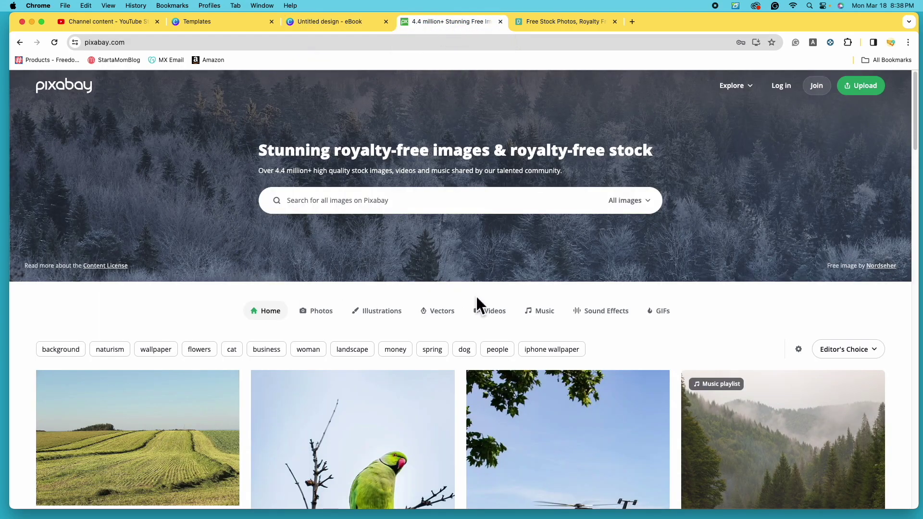
left_click(563, 24)
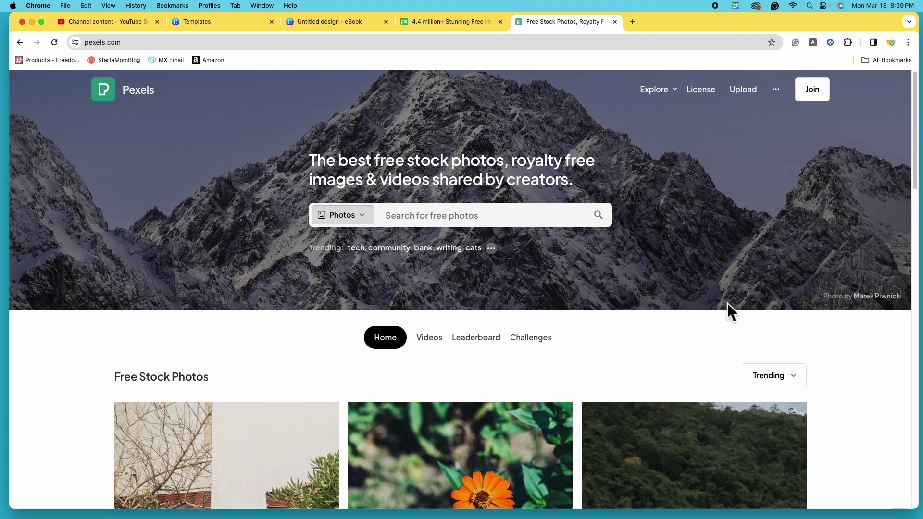
Go back to the 'Untitled design - eBook' design in Canva.
left_click(327, 22)
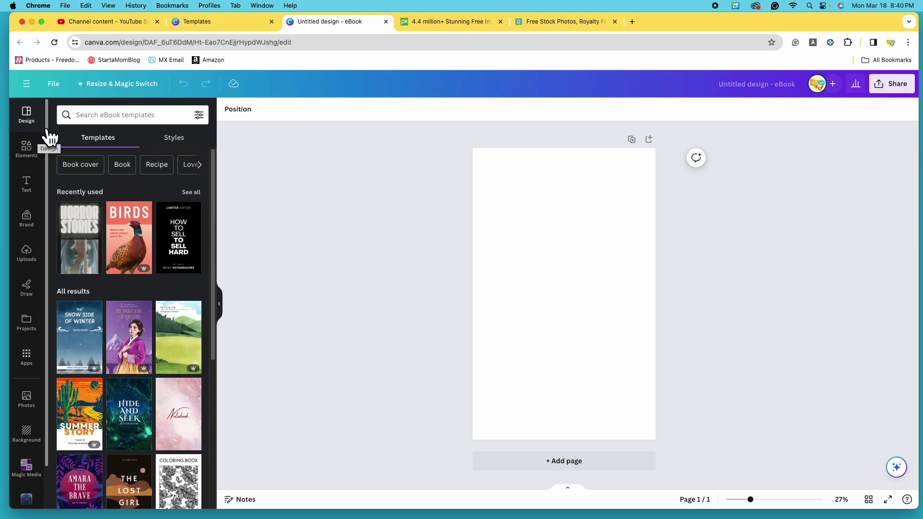
Search Canva's Photos library for vampire images.
left_click(37, 406)
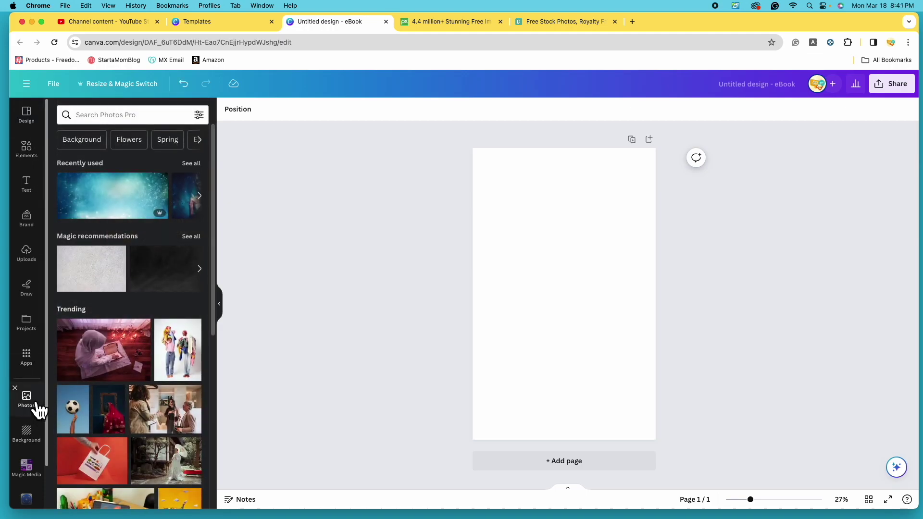
left_click(142, 118)
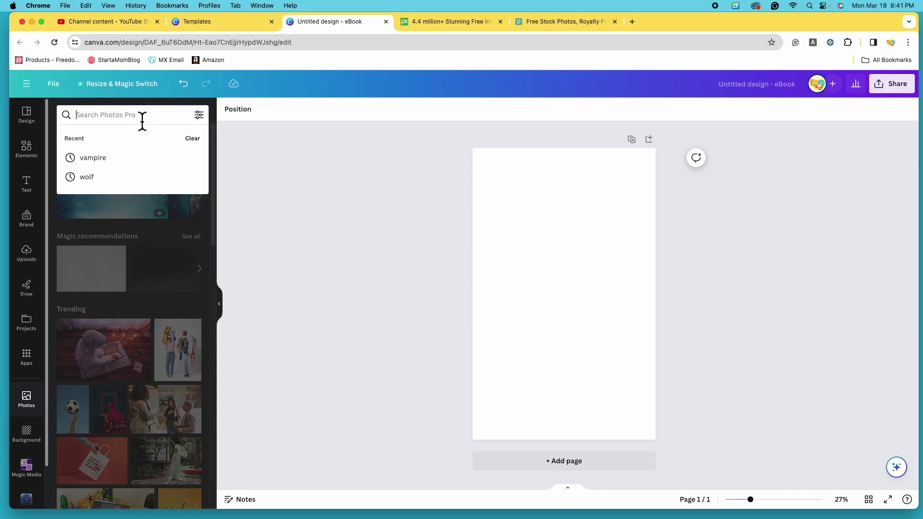
type("vampire")
key("Return")
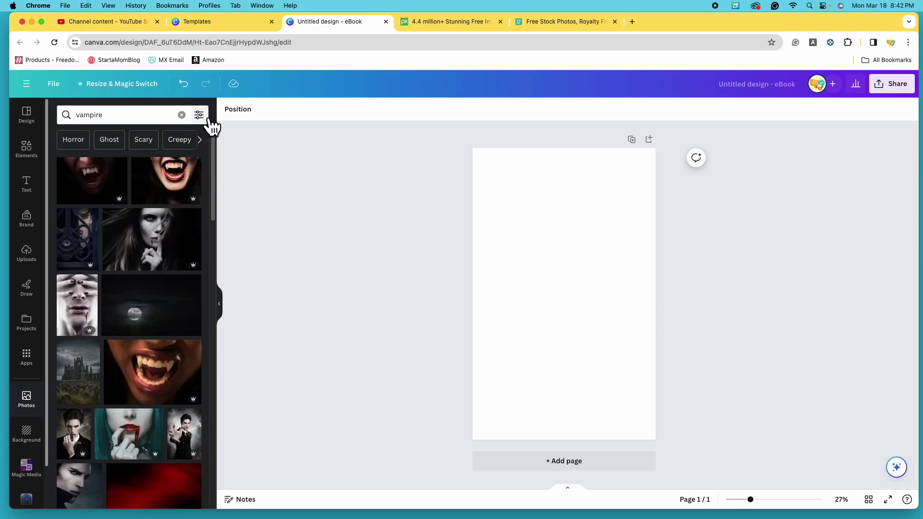
left_click(214, 129)
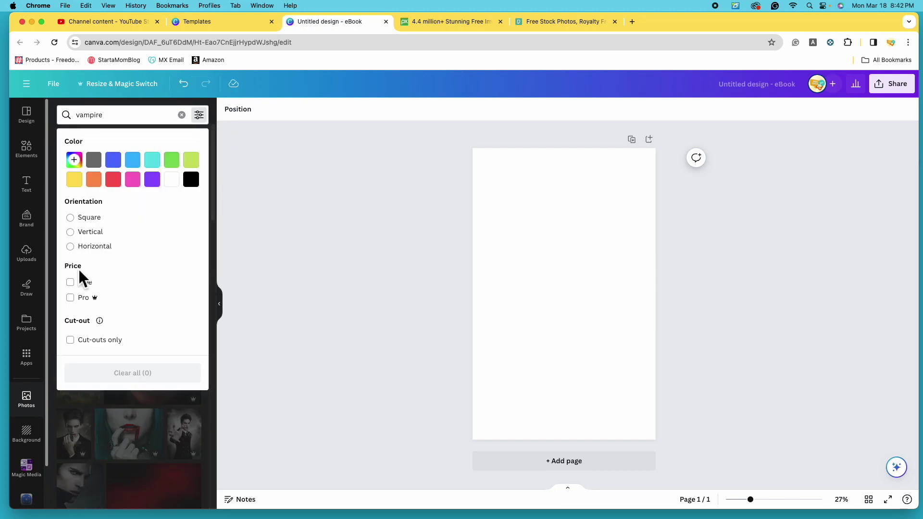
left_click(82, 288)
left_click(356, 274)
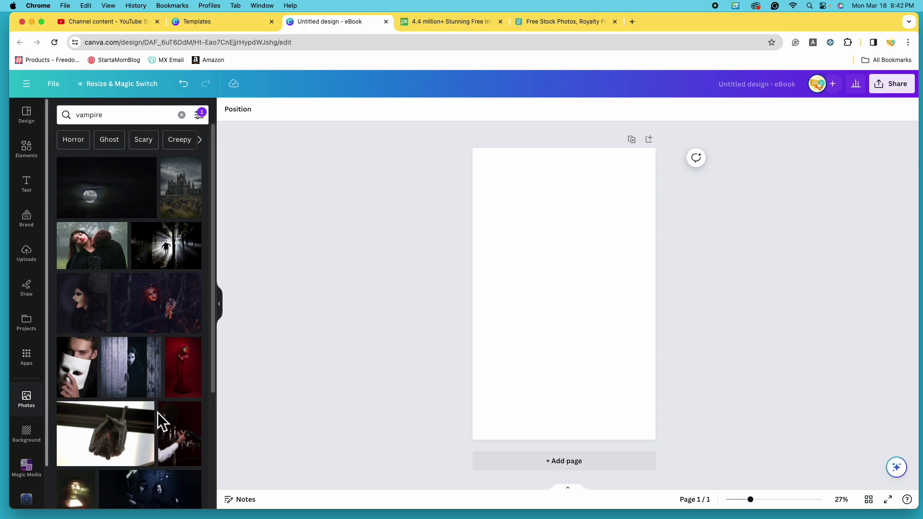
scroll(157, 412, "down", 5)
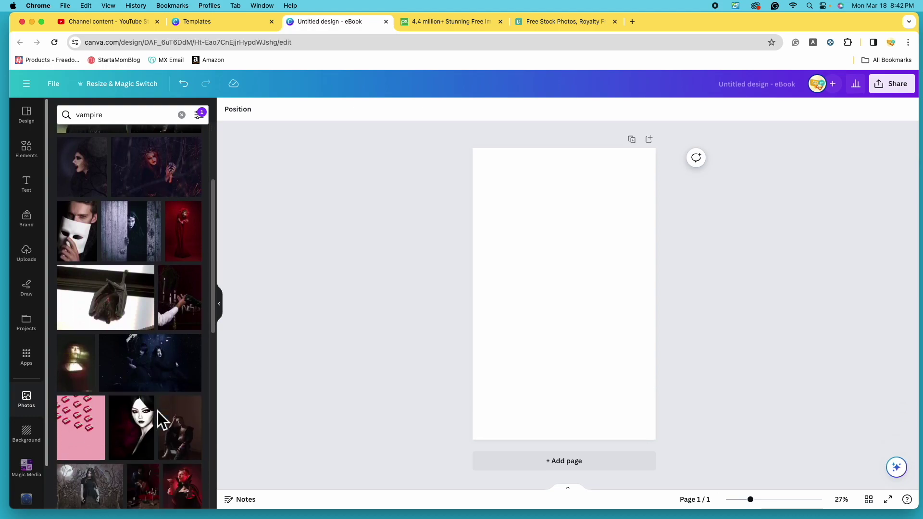
scroll(158, 413, "down", 10)
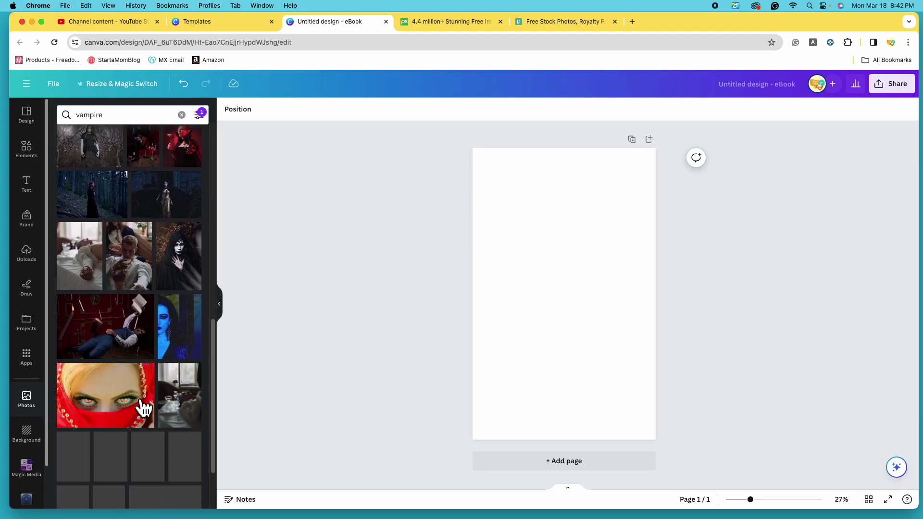
scroll(164, 427, "up", 15)
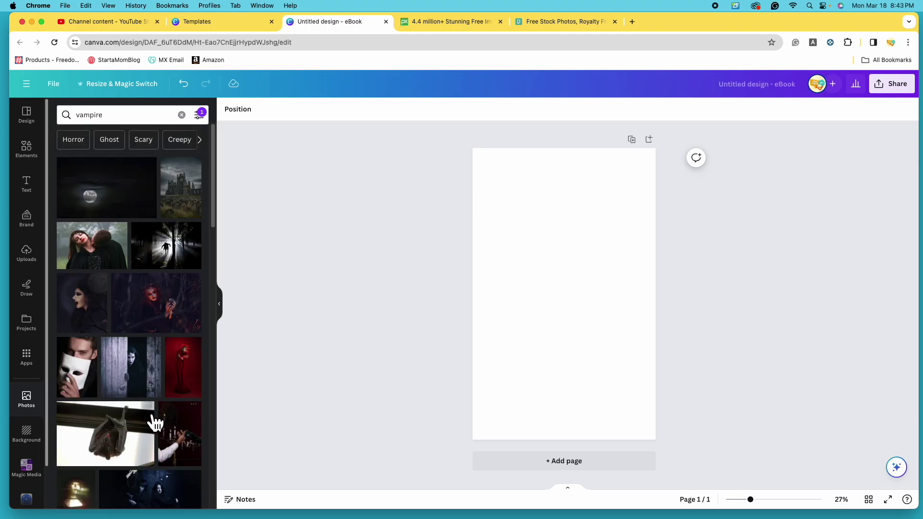
left_click(200, 116)
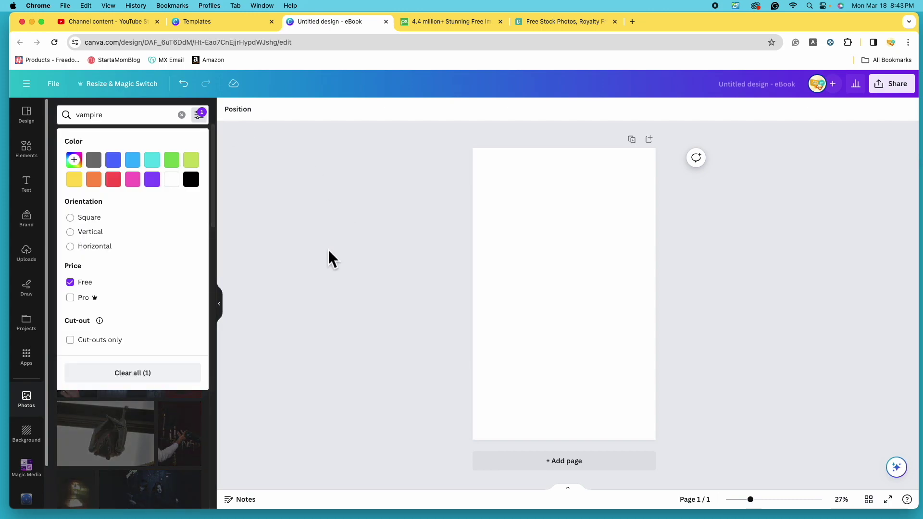
left_click(82, 287)
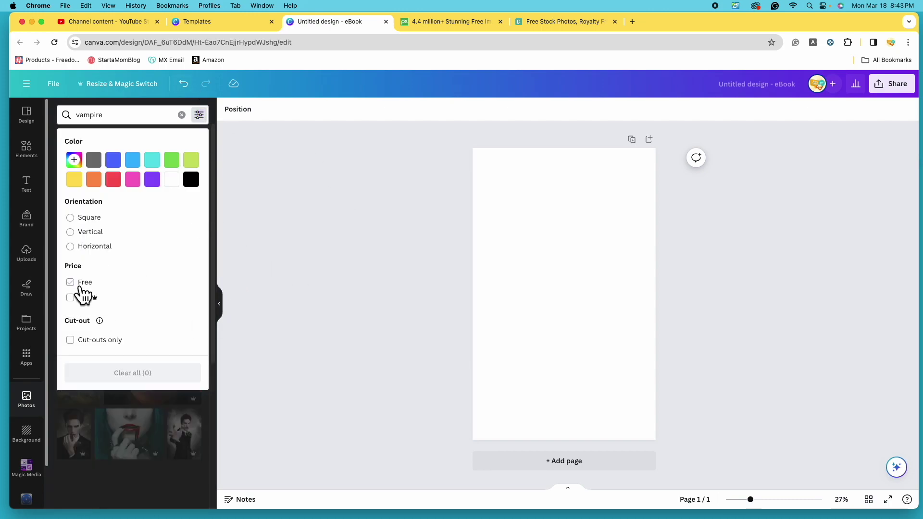
left_click(358, 315)
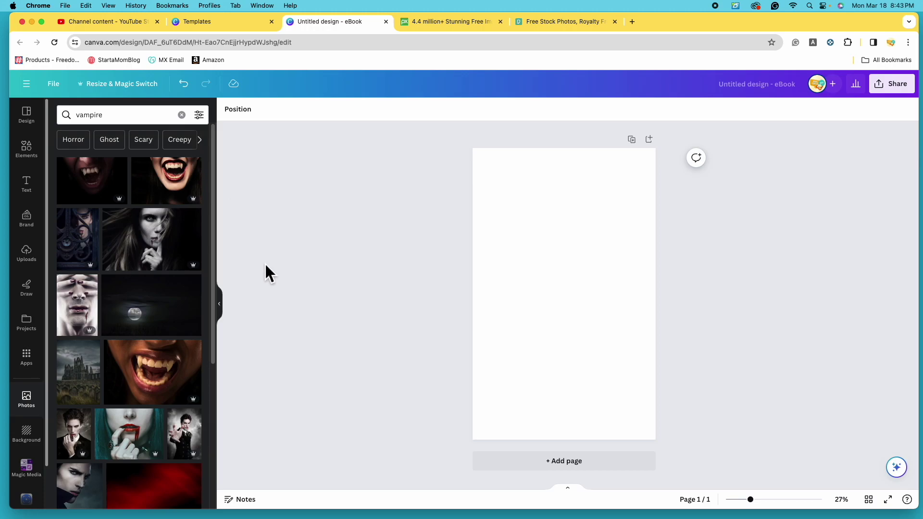
Add the vampire man photo, shrink it and place it in the page's top-left corner.
scroll(183, 399, "down", 3)
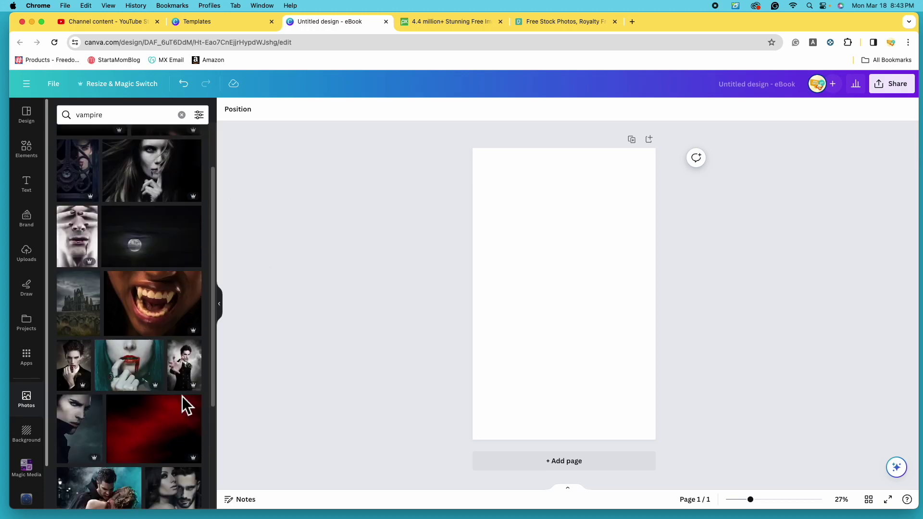
scroll(182, 399, "down", 1)
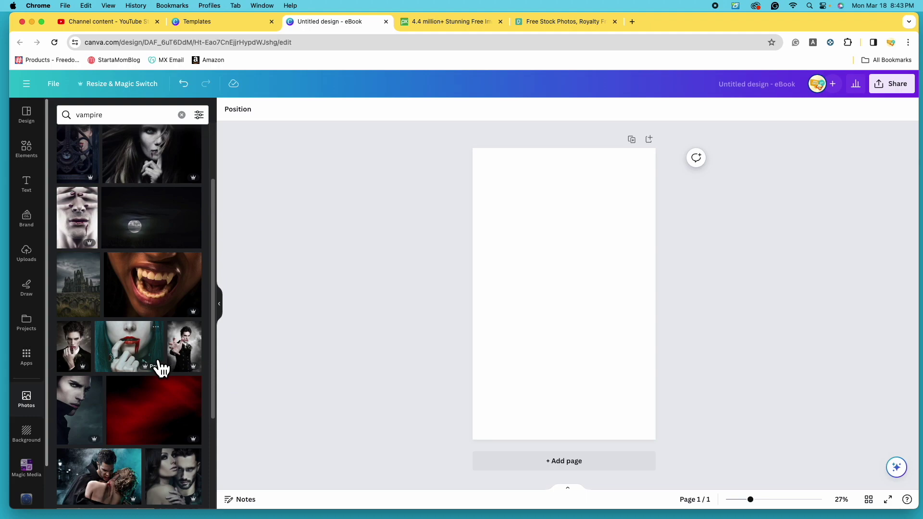
left_click(85, 418)
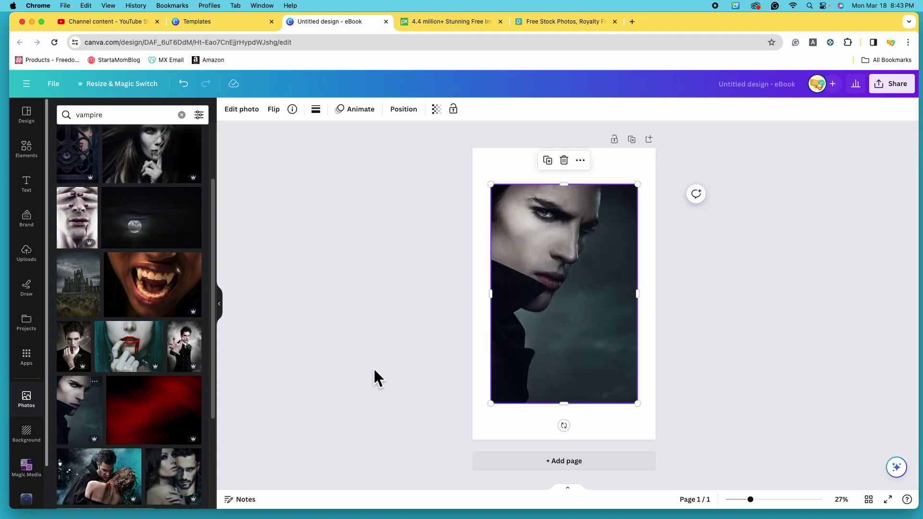
left_click_drag(637, 403, 612, 334)
mouse_move(611, 162)
left_mouse_down()
mouse_move(619, 162)
mouse_move(604, 169)
left_mouse_up()
left_click_drag(612, 346, 590, 305)
left_click_drag(553, 278, 541, 253)
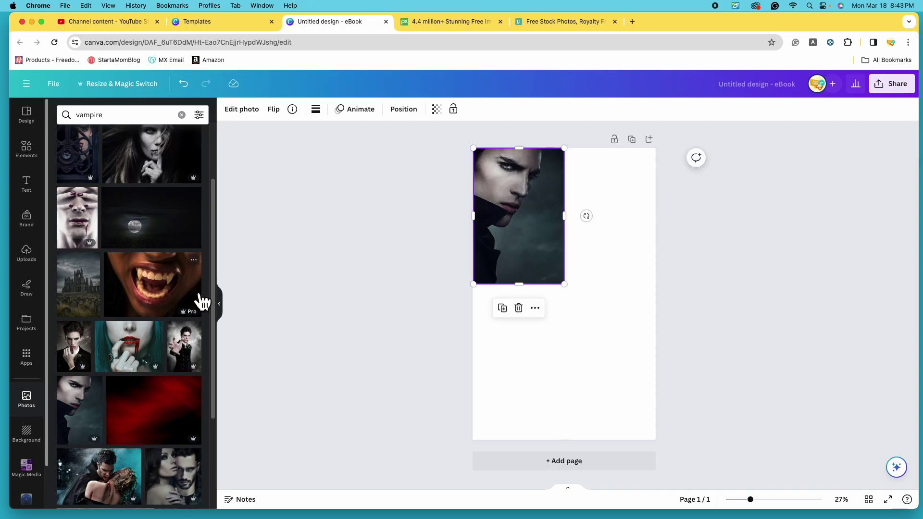
Add a second vampire photo and the gothic gate photo, resizing and arranging them as a collage.
left_click(86, 358)
left_click_drag(490, 404, 553, 311)
left_click_drag(579, 284, 589, 238)
scroll(87, 257, "up", 2)
left_click(84, 252)
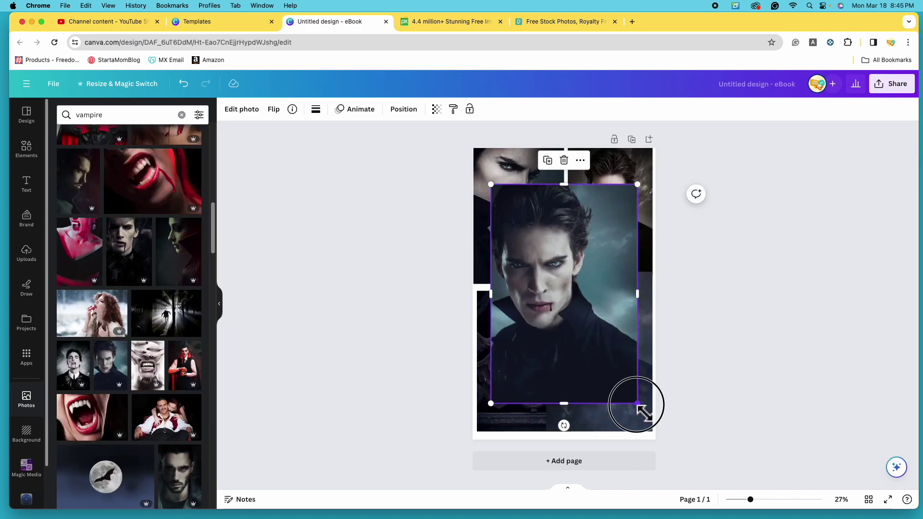
left_click_drag(604, 324, 598, 306)
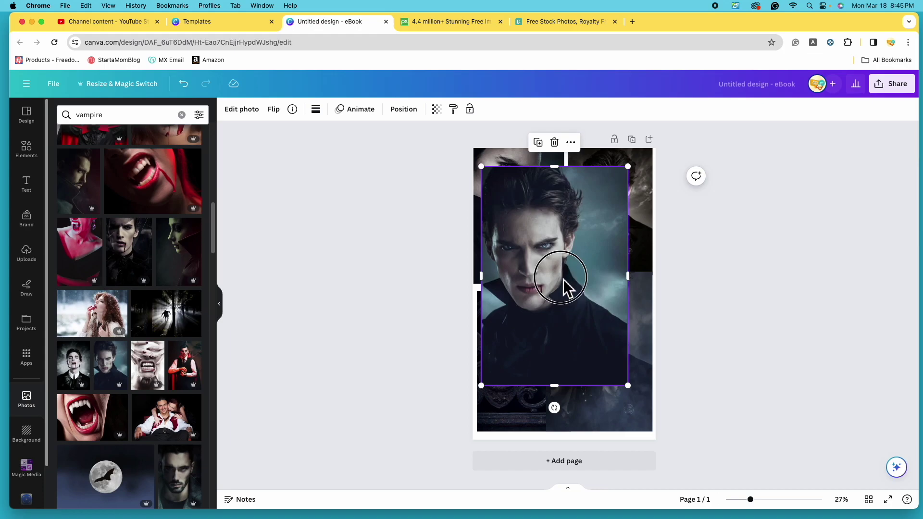
left_click_drag(563, 279, 559, 267)
left_click_drag(620, 369, 464, 149)
Stretch the blood-streaked vampire portrait across the page and show the Position panel's Layers list.
left_click(615, 353)
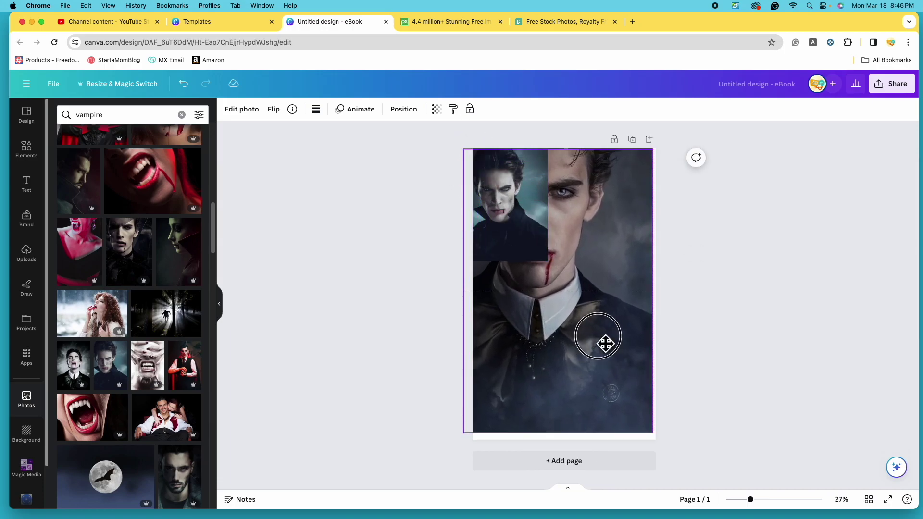
left_click_drag(603, 342, 614, 342)
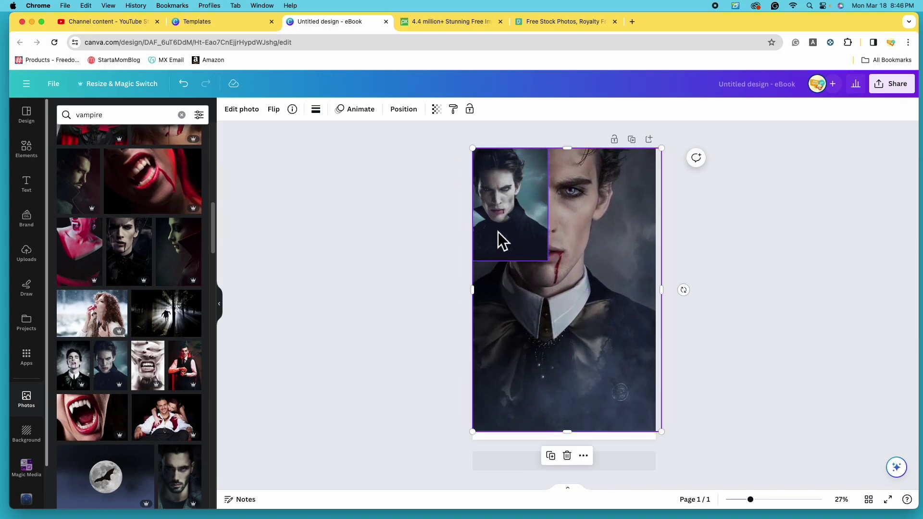
left_click_drag(662, 433, 667, 439)
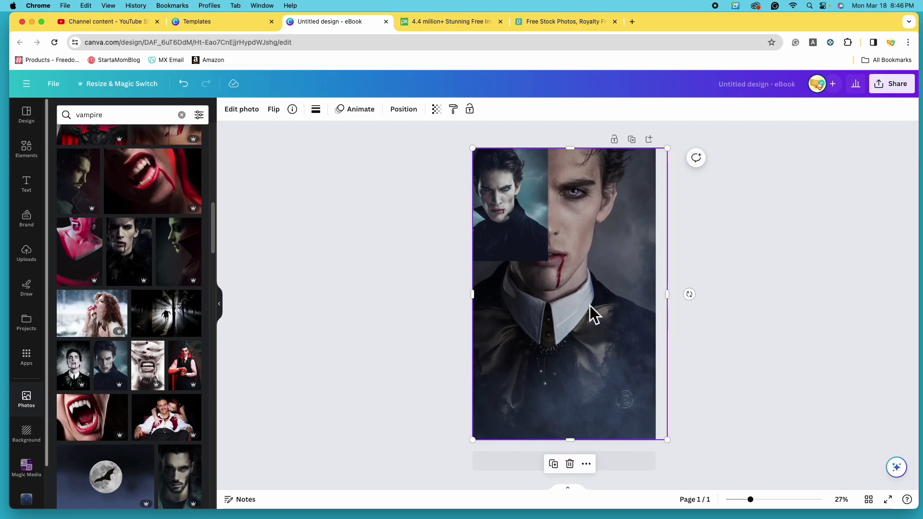
left_click(403, 110)
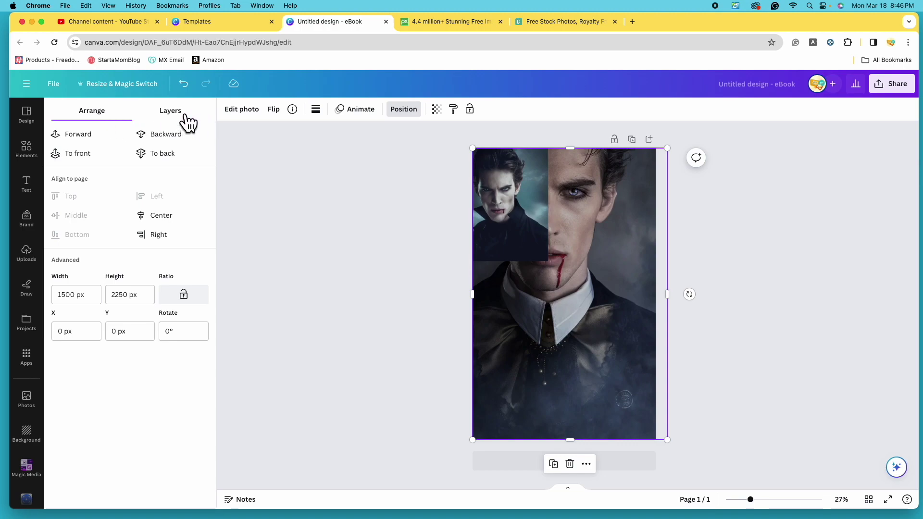
left_click(186, 116)
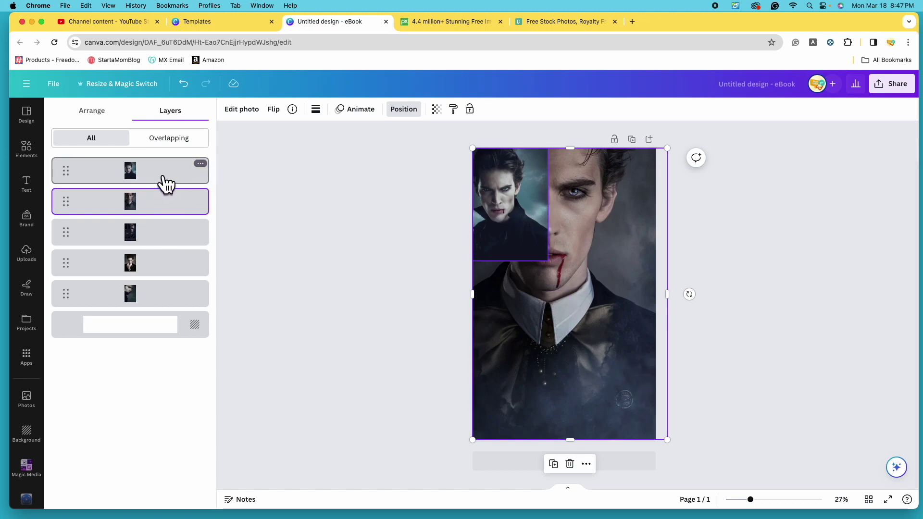
Raise the portrait's layer, shrink it back into its slot, and delete the top-left photo.
left_click_drag(164, 211, 154, 159)
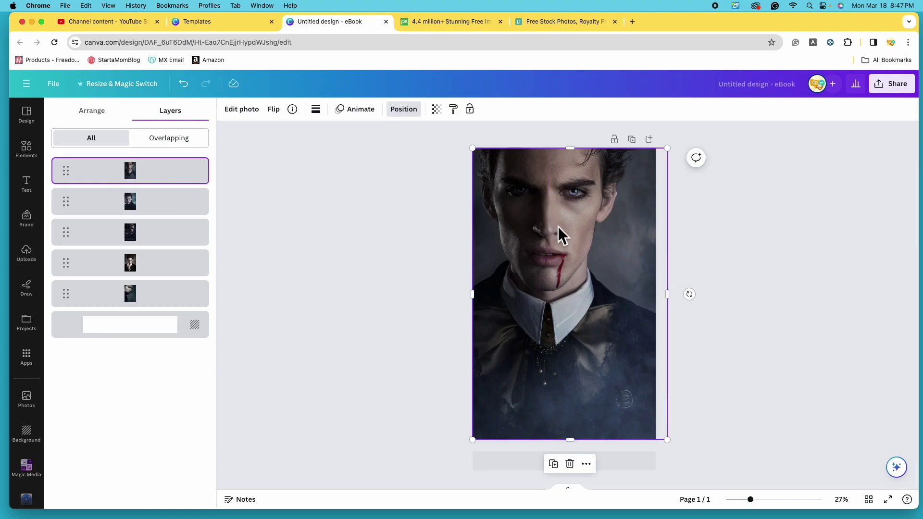
mouse_move(662, 438)
left_mouse_down()
mouse_move(669, 445)
mouse_move(664, 437)
left_mouse_up()
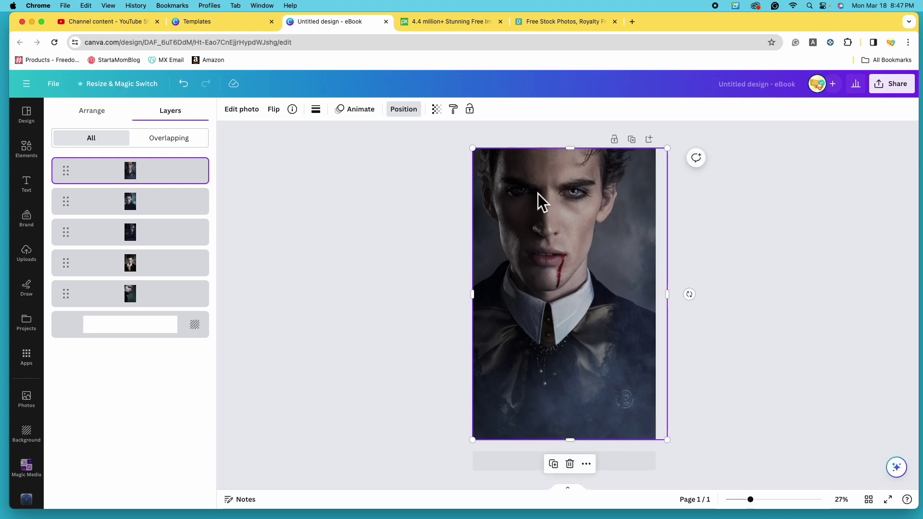
left_click_drag(604, 294, 591, 298)
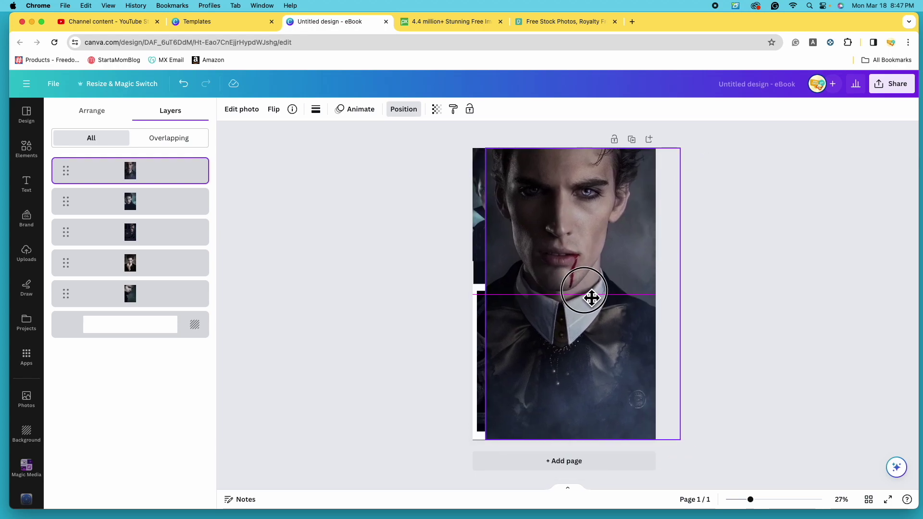
left_click_drag(495, 156, 581, 276)
left_click(509, 202)
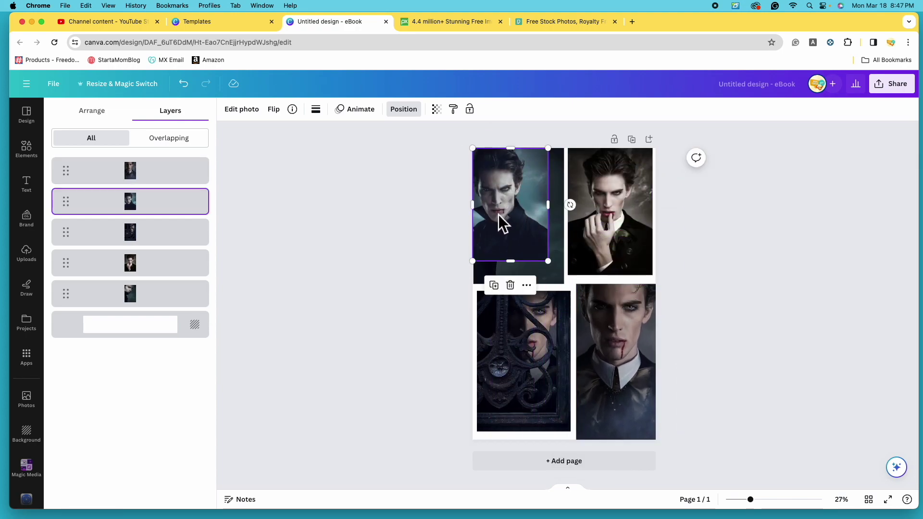
left_click(510, 285)
Enlarge the hand-to-mouth vampire photo to fill the cover and move its layer to the top.
left_click(616, 238)
left_click_drag(568, 275, 454, 439)
left_click_drag(584, 227, 592, 231)
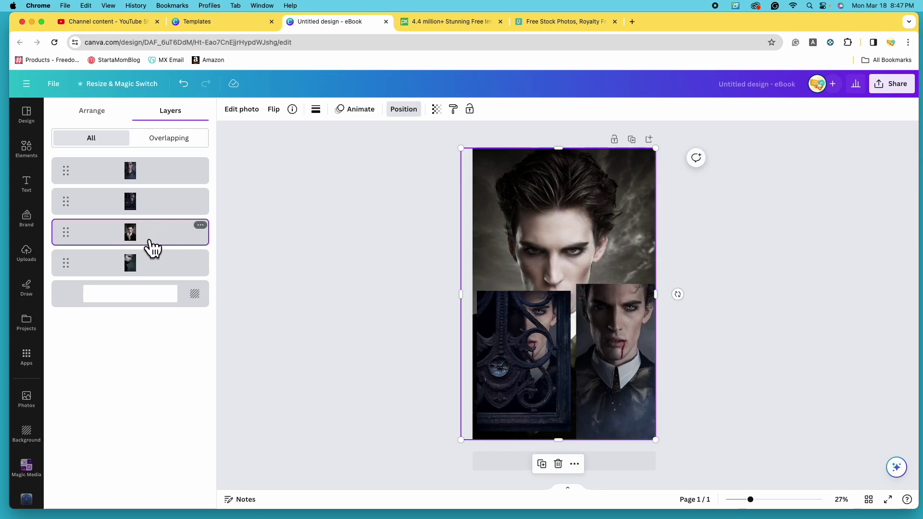
left_click_drag(151, 246, 146, 159)
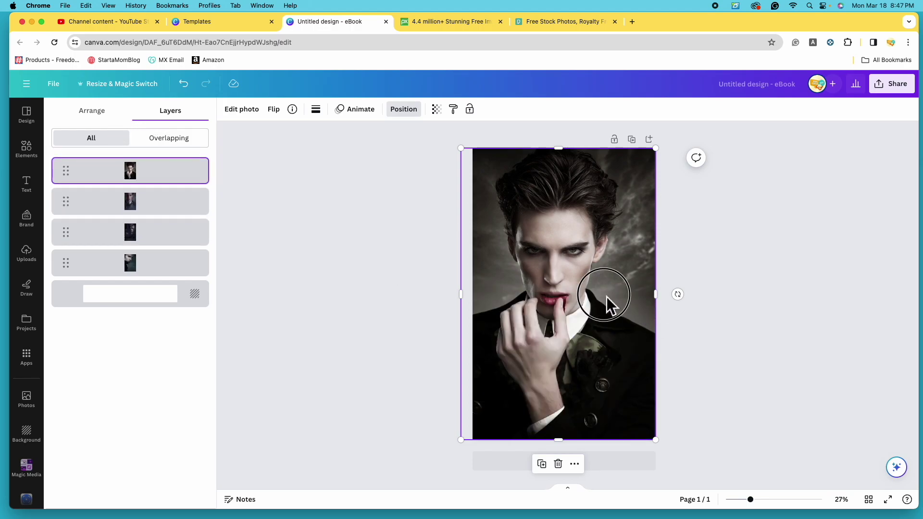
left_click_drag(607, 296, 612, 297)
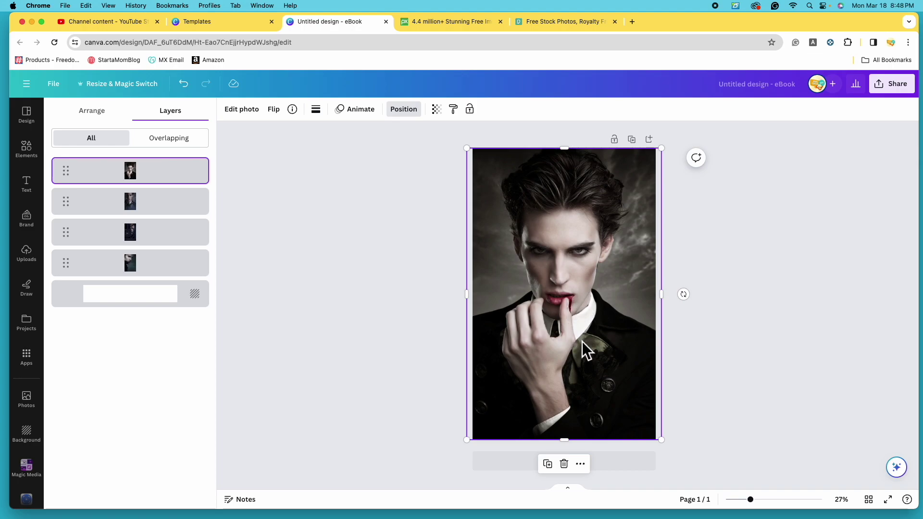
Delete the hand-at-mouth photo, then try enlarging the profile photo before deleting it too.
left_click(565, 464)
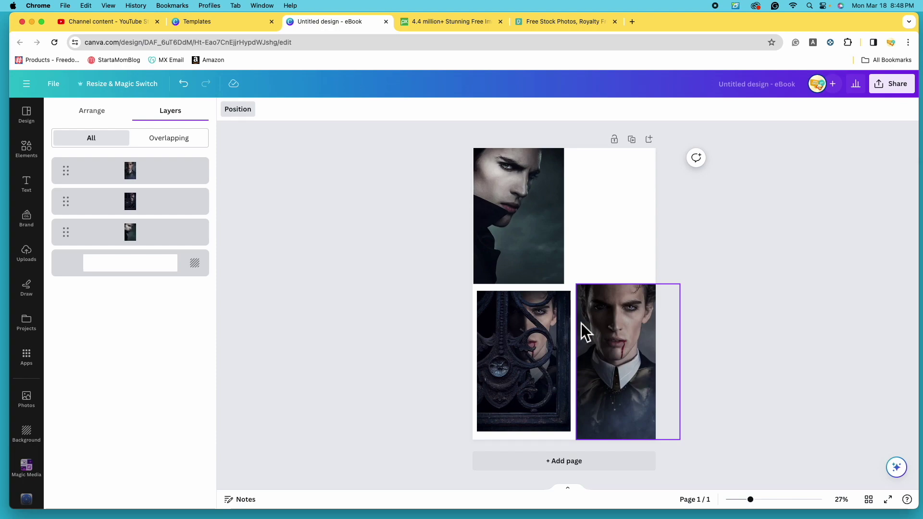
left_click(524, 219)
left_click_drag(565, 284, 689, 437)
left_click_drag(151, 231, 150, 171)
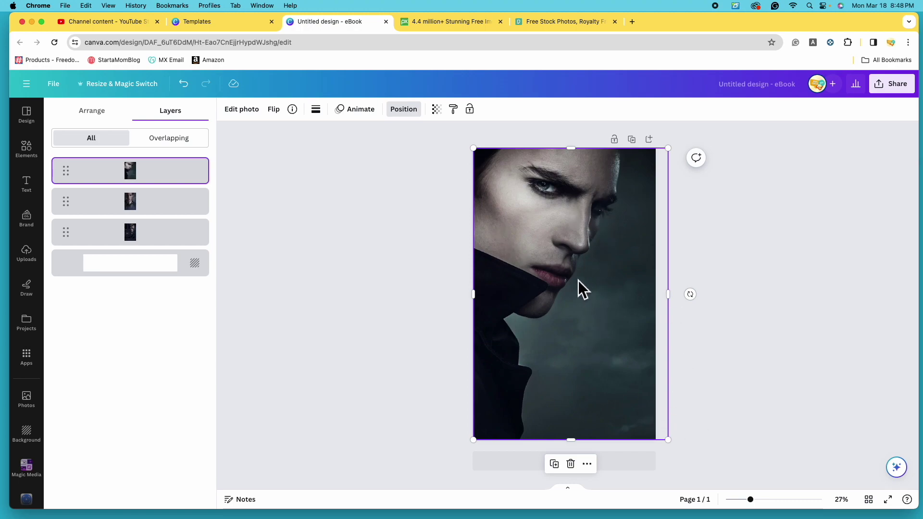
left_click(578, 471)
Enlarge the iron-gate photo to cover the page and slide it to frame the face.
left_click(534, 327)
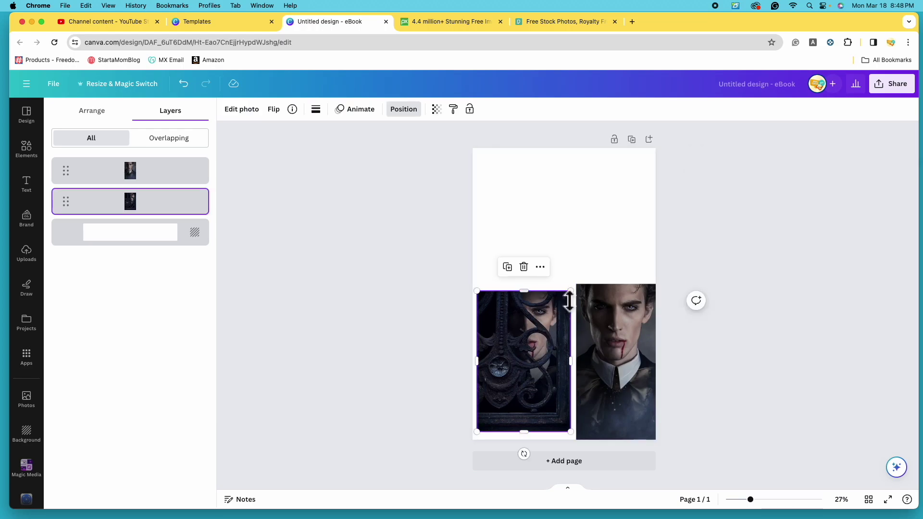
left_click_drag(576, 300, 627, 318)
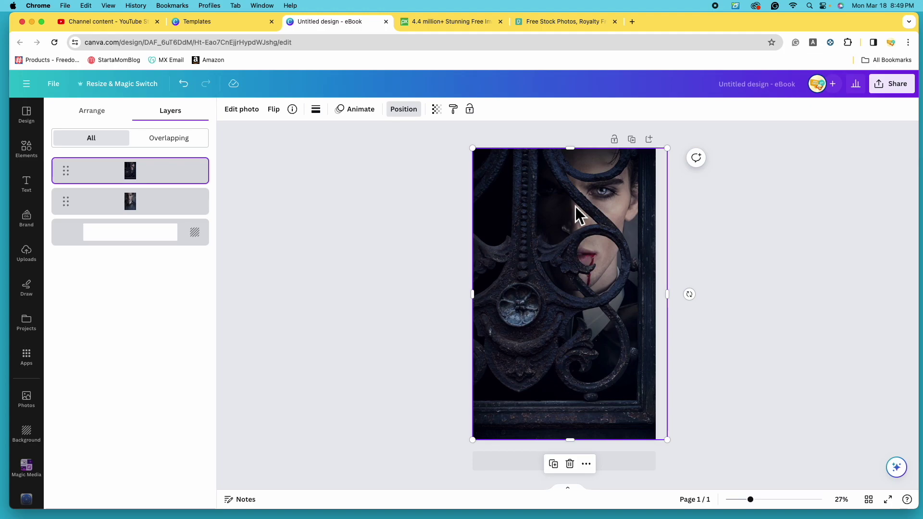
left_click_drag(538, 263, 536, 202)
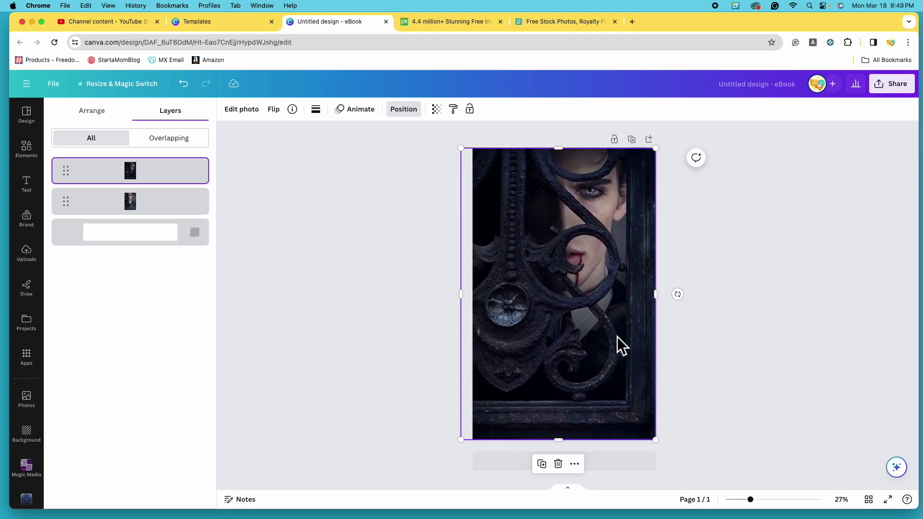
left_click_drag(573, 281, 520, 281)
left_click_drag(633, 362, 611, 361)
left_click_drag(520, 303, 574, 303)
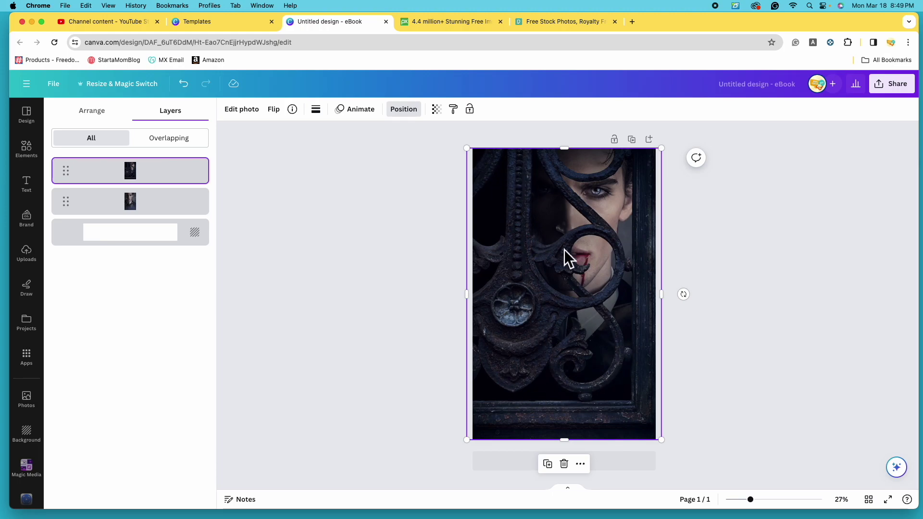
left_click_drag(576, 264, 513, 268)
Delete the last portrait photo, centre the gate photo, and reselect it.
left_click(634, 339)
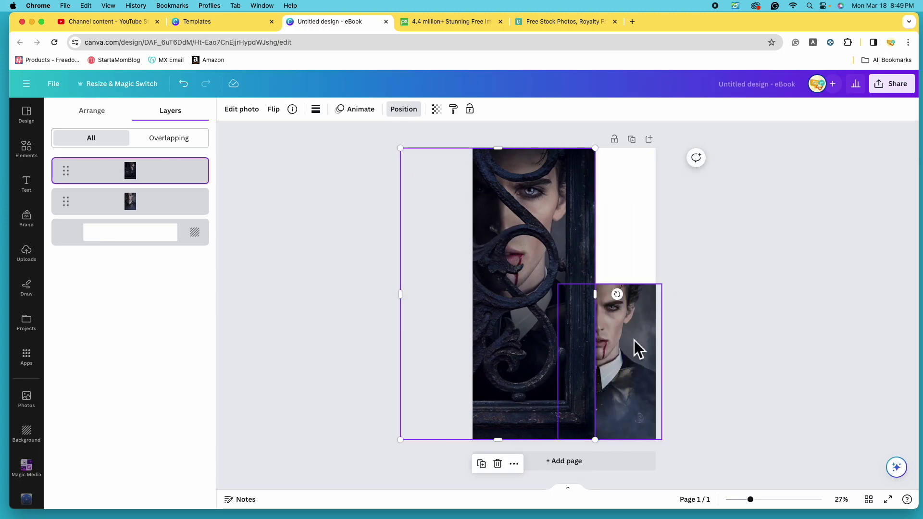
left_click(610, 259)
left_click_drag(542, 310, 612, 309)
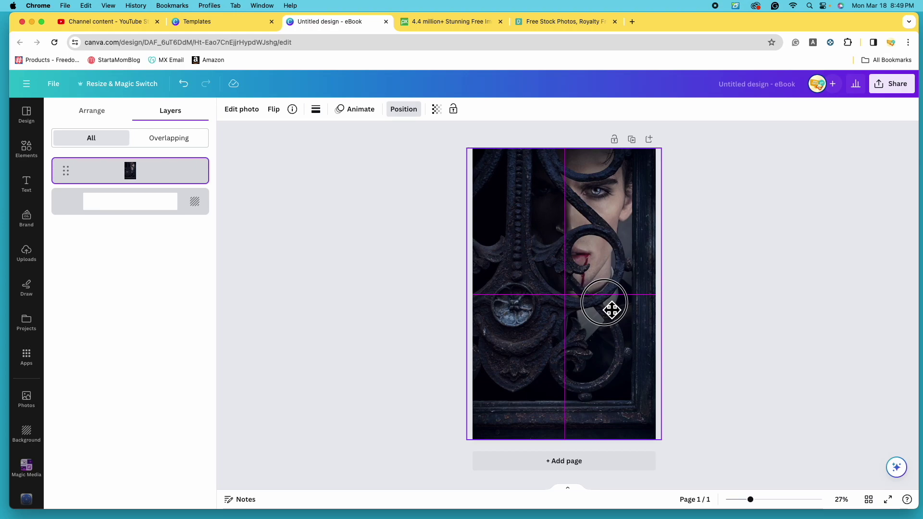
left_click_drag(612, 310, 591, 291)
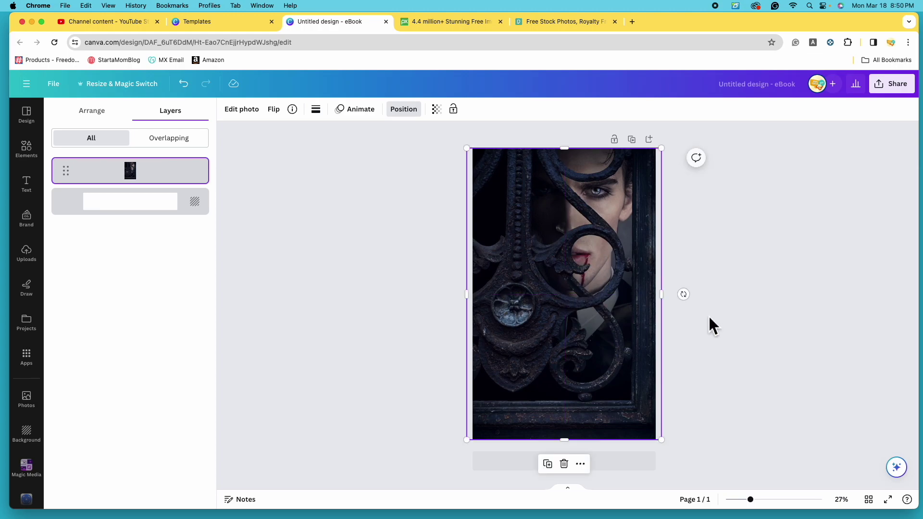
left_click(794, 273)
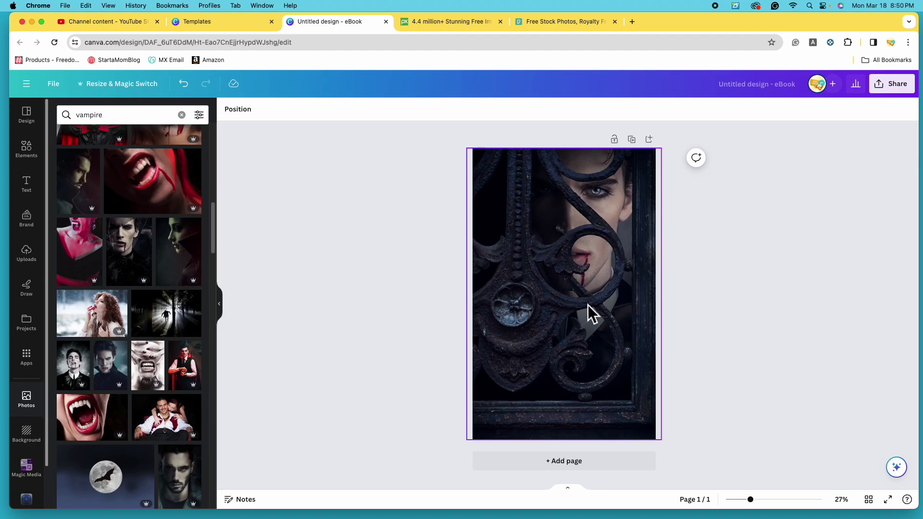
left_click(578, 284)
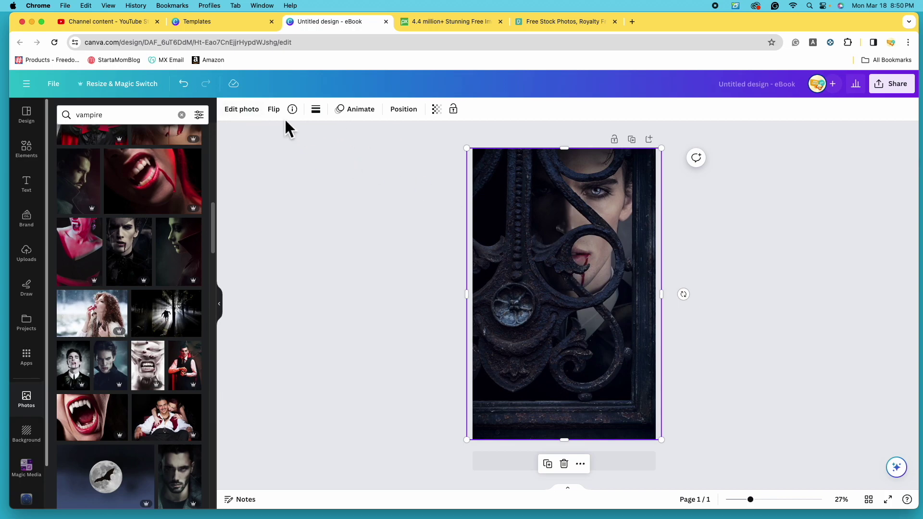
Open the gate photo's edit options and browse the full filter list.
left_click(247, 117)
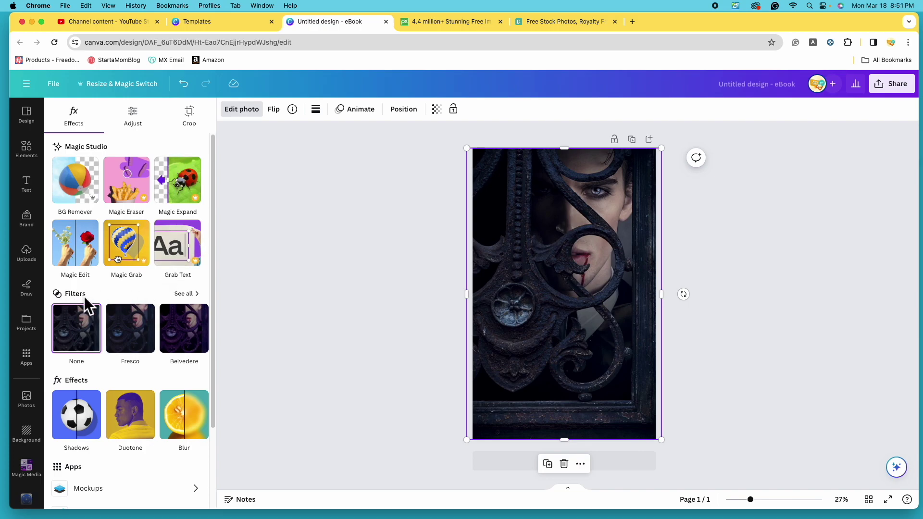
left_click(192, 296)
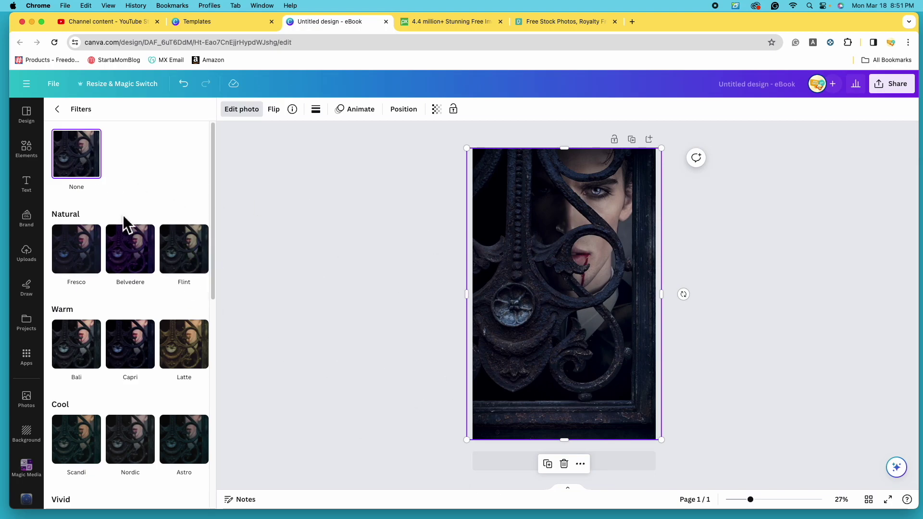
scroll(84, 317, "down", 1)
scroll(84, 320, "down", 5)
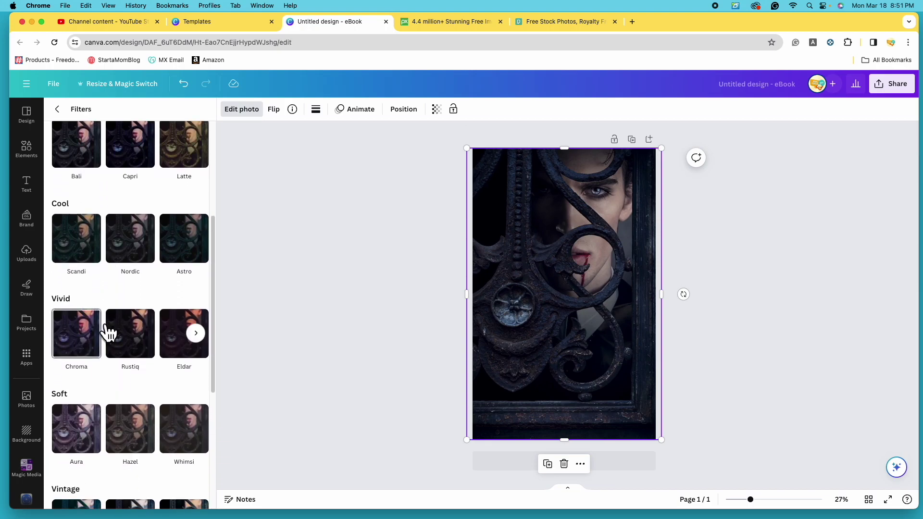
scroll(105, 330, "down", 3)
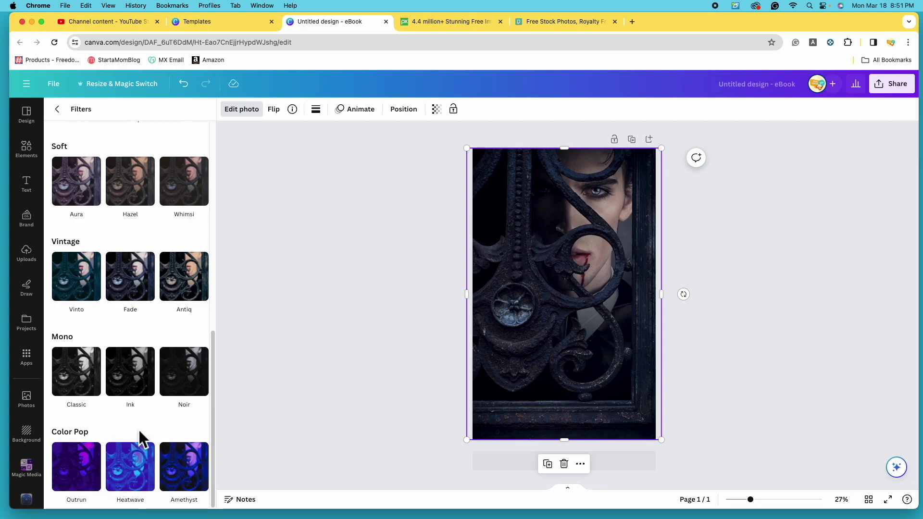
scroll(144, 438, "up", 8)
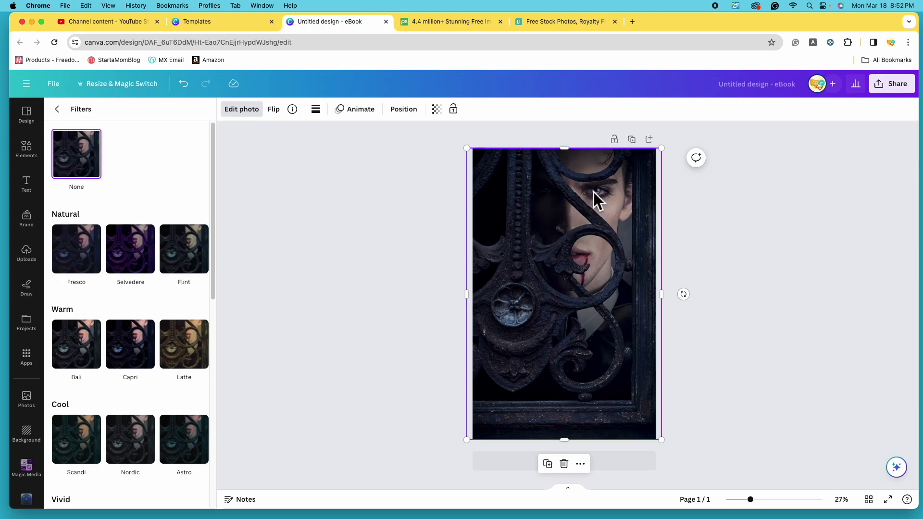
scroll(102, 267, "right", 3)
Preview the Luna, Nordic, Astro, Arctic, Polar and Fade filters on the photo.
left_click(108, 262)
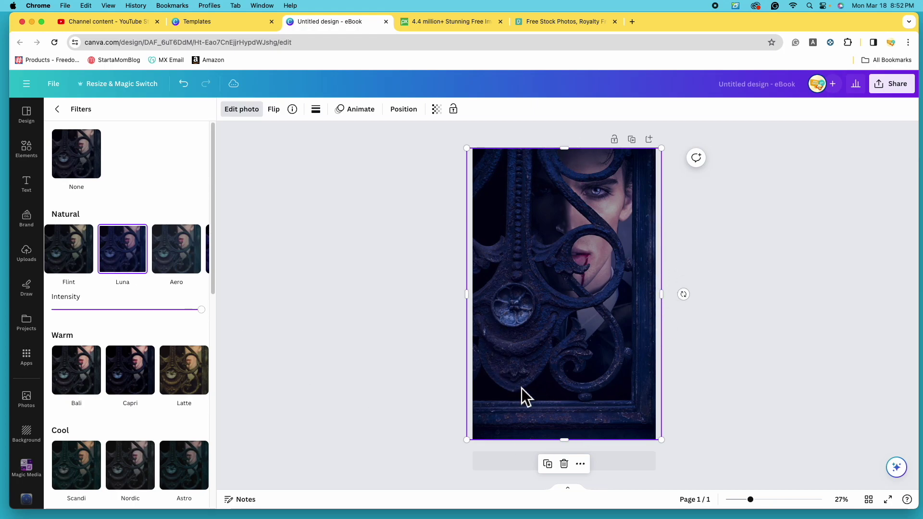
scroll(144, 326, "down", 4)
left_click(144, 326)
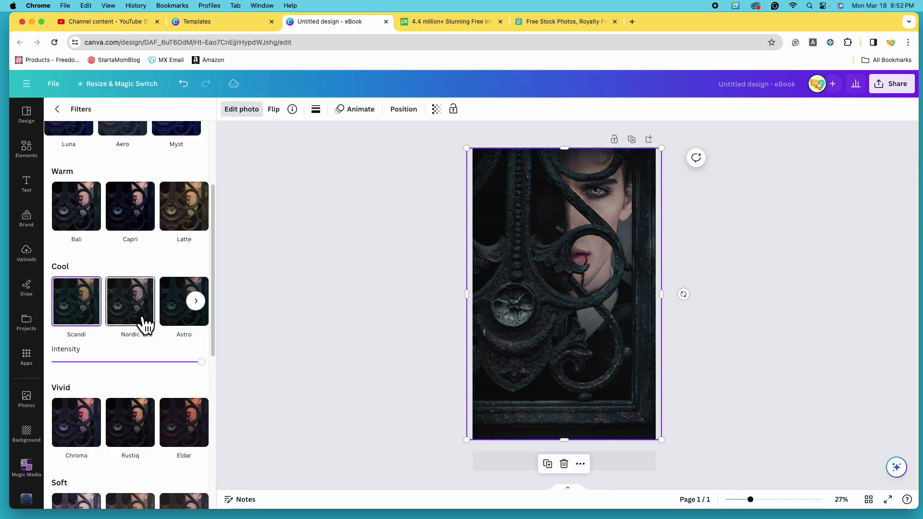
left_click(182, 325)
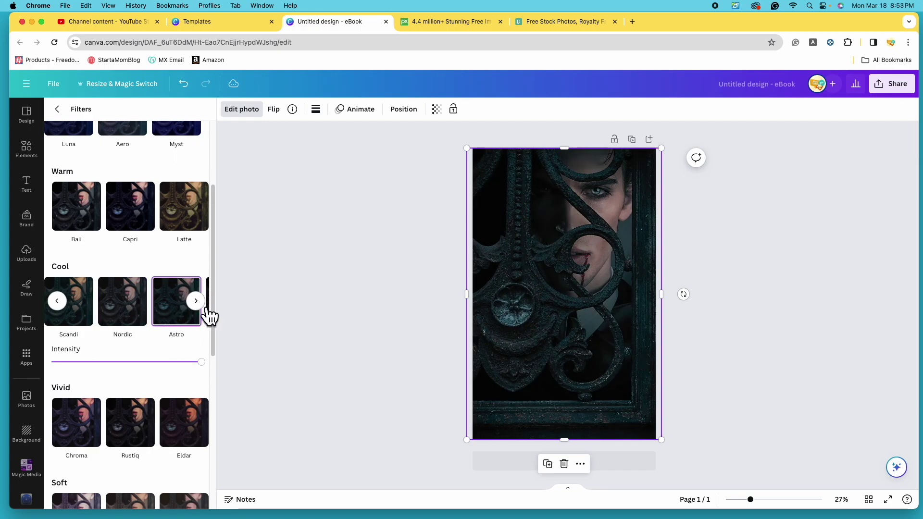
left_click(200, 305)
left_click(95, 321)
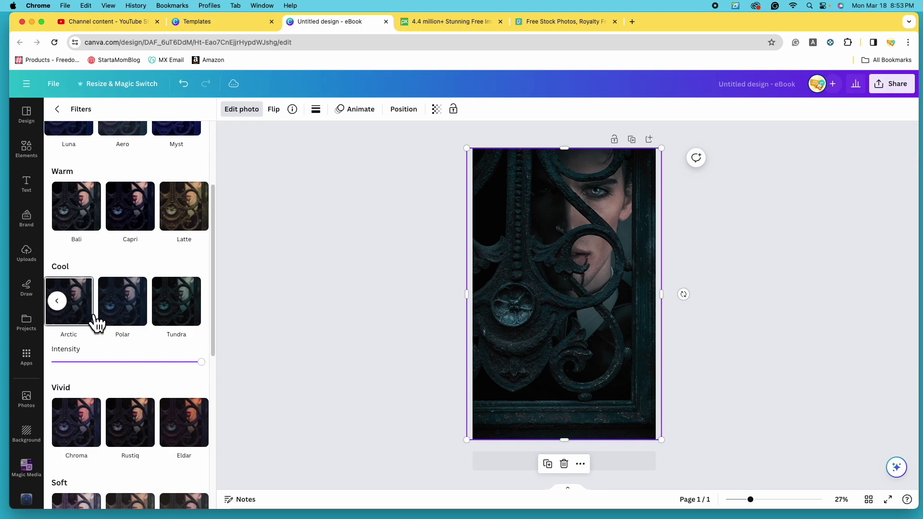
left_click(144, 319)
scroll(153, 341, "down", 4)
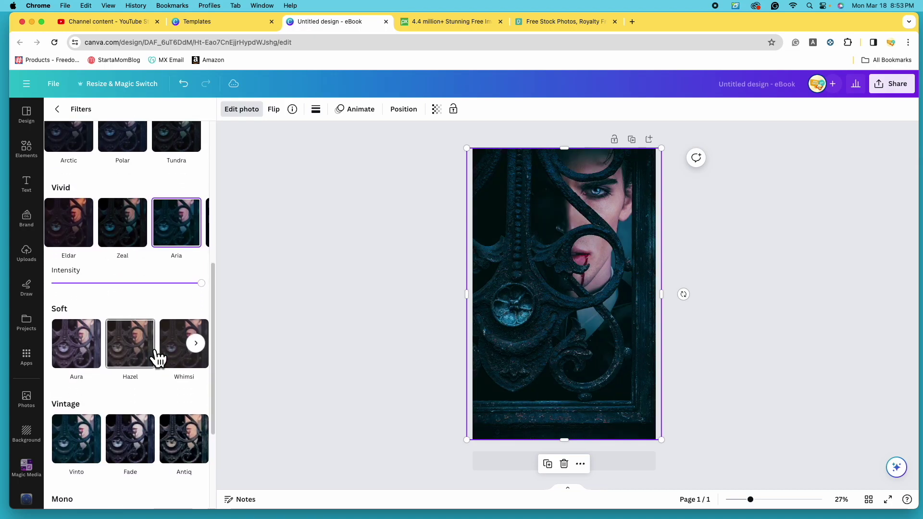
scroll(124, 358, "down", 4)
left_click(130, 276)
Try the Classic mono filter, then undo and set the filter back to None.
left_click(88, 382)
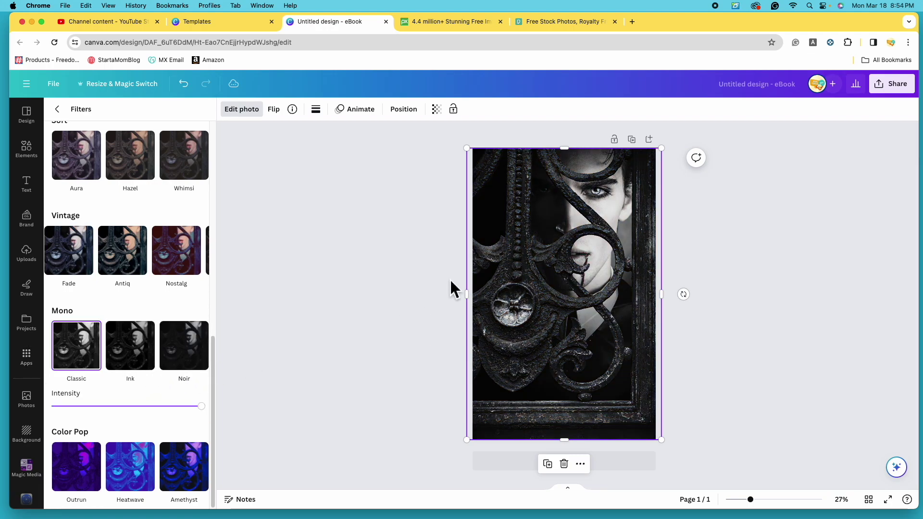
mouse_move(212, 361)
left_click(197, 346)
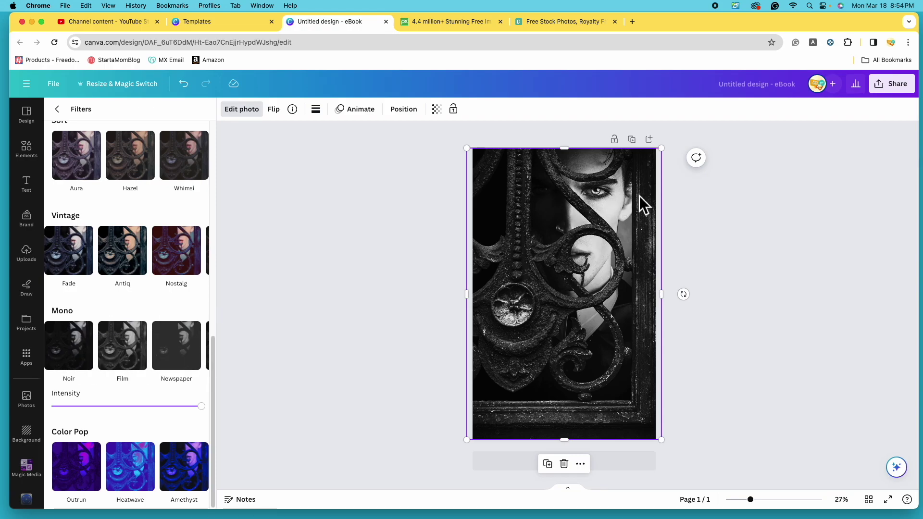
scroll(175, 298, "up", 10)
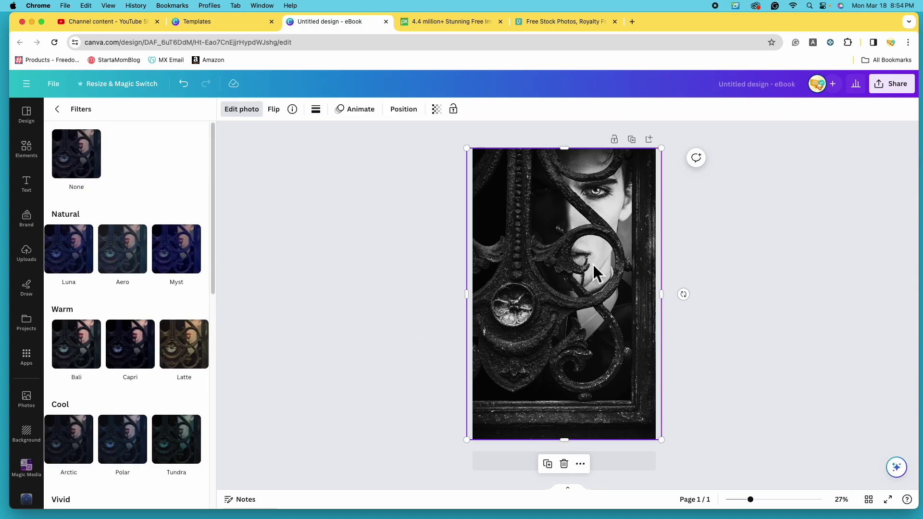
key("super+z")
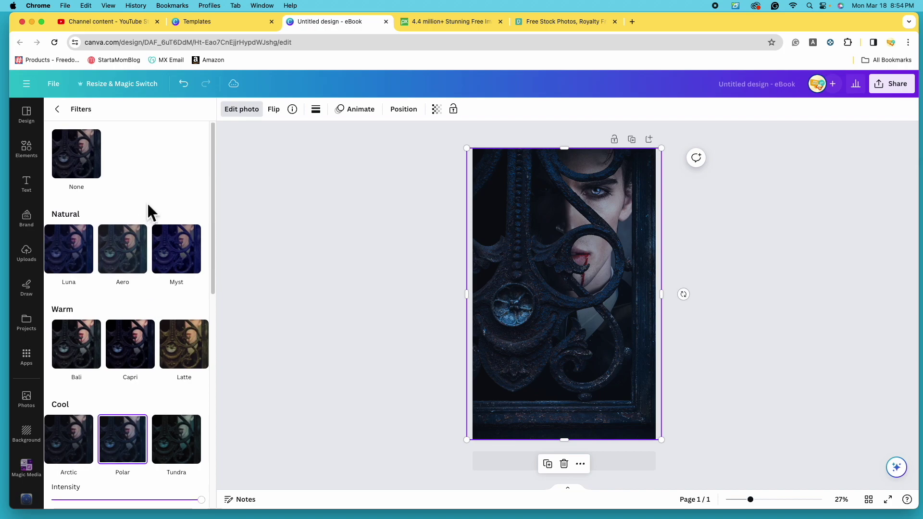
left_click(87, 164)
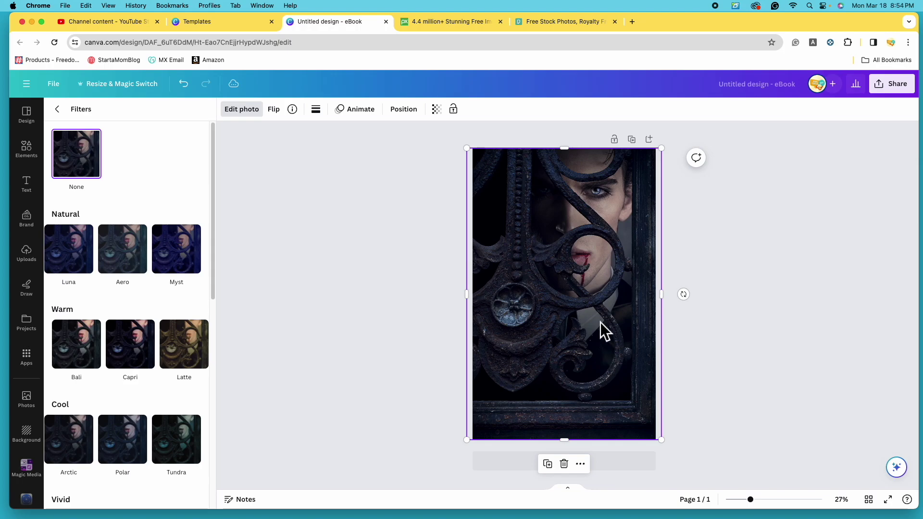
left_click(69, 114)
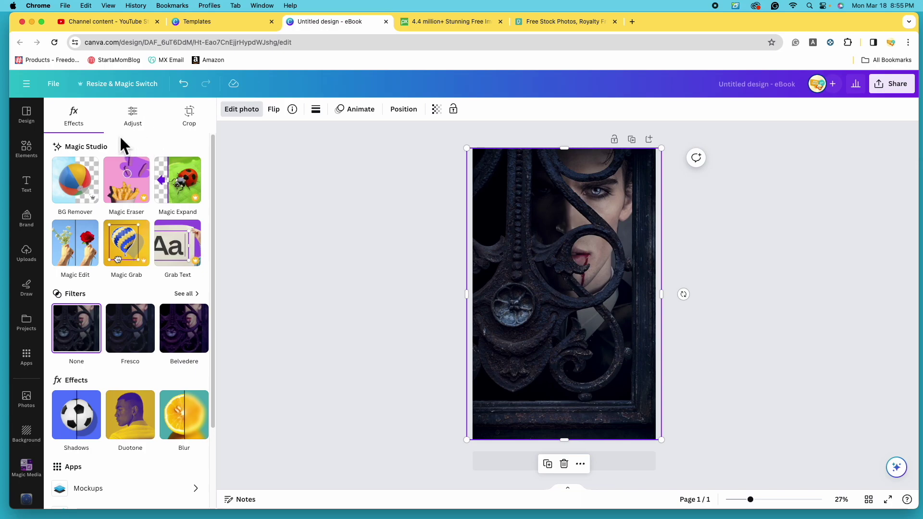
In Adjust, set Temperature -80, Tint -5, Brightness 10, then lower contrast and raise highlights.
left_click(141, 124)
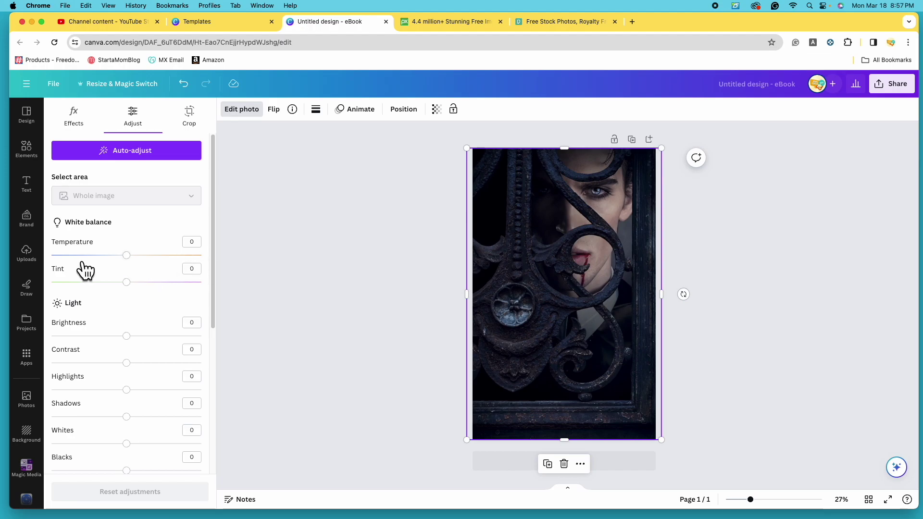
left_click_drag(126, 255, 73, 255)
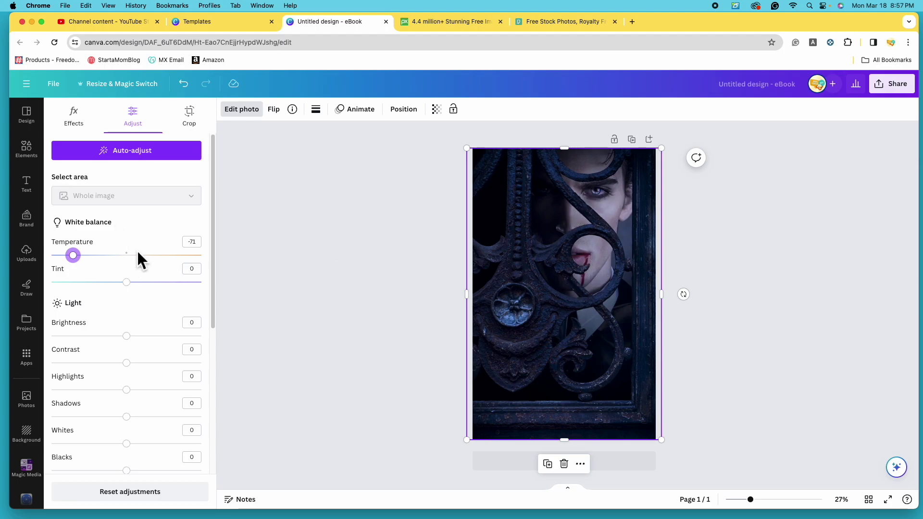
left_click_drag(88, 265, 77, 263)
mouse_move(133, 290)
left_mouse_down()
mouse_move(63, 293)
mouse_move(229, 303)
mouse_move(132, 302)
left_mouse_up()
left_click_drag(136, 345, 147, 343)
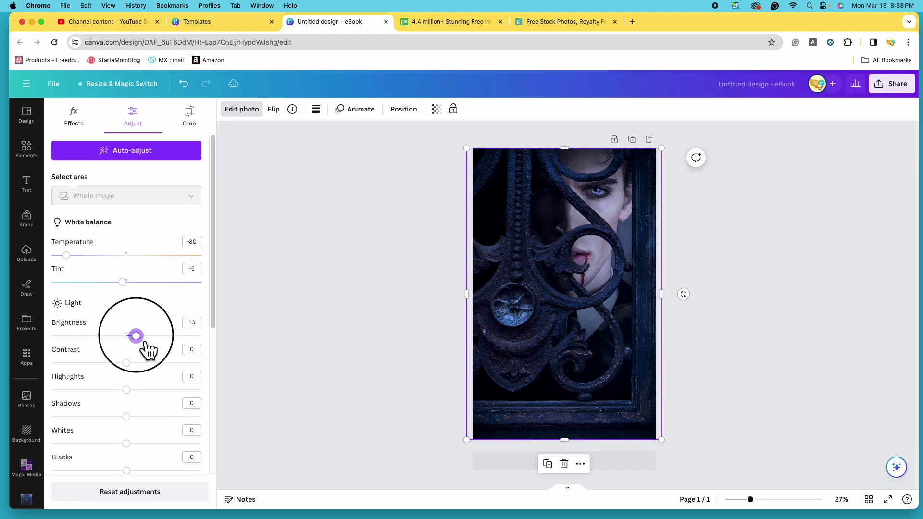
left_click_drag(147, 343, 145, 343)
left_click_drag(138, 370, 115, 363)
left_click_drag(145, 390, 148, 433)
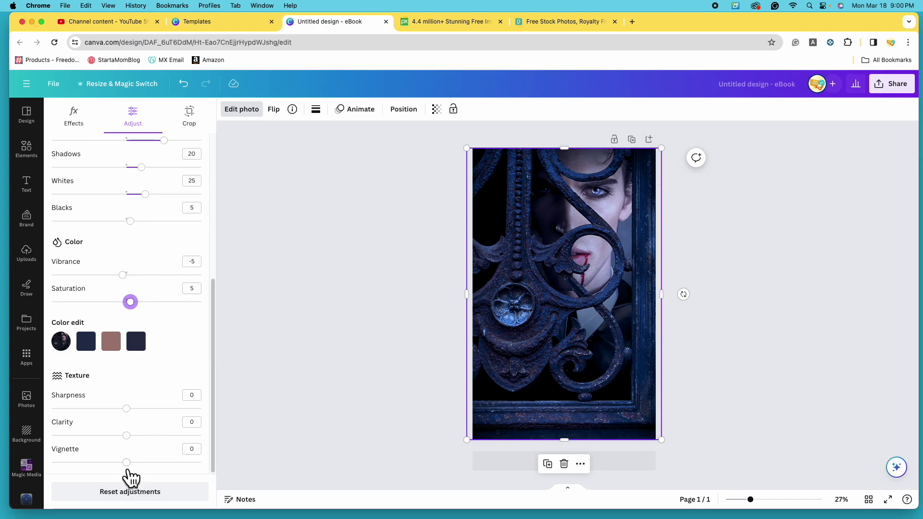
Test the photo's Vignette at 100 and -100, then settle it at 10.
left_click_drag(128, 466, 229, 479)
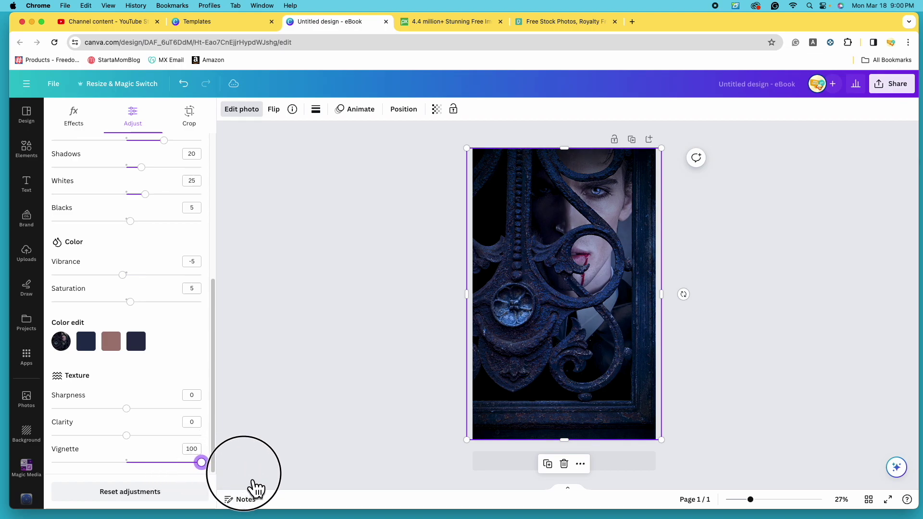
left_click_drag(253, 480, 33, 473)
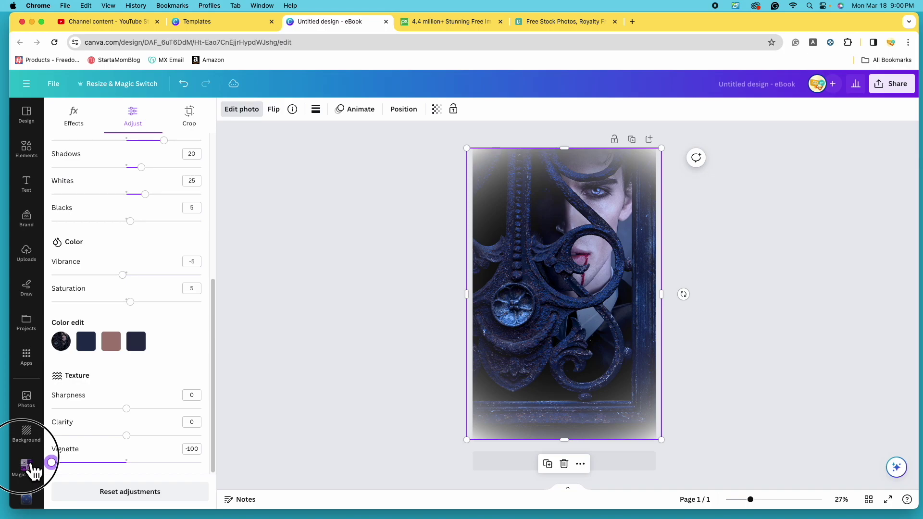
left_click_drag(34, 473, 146, 480)
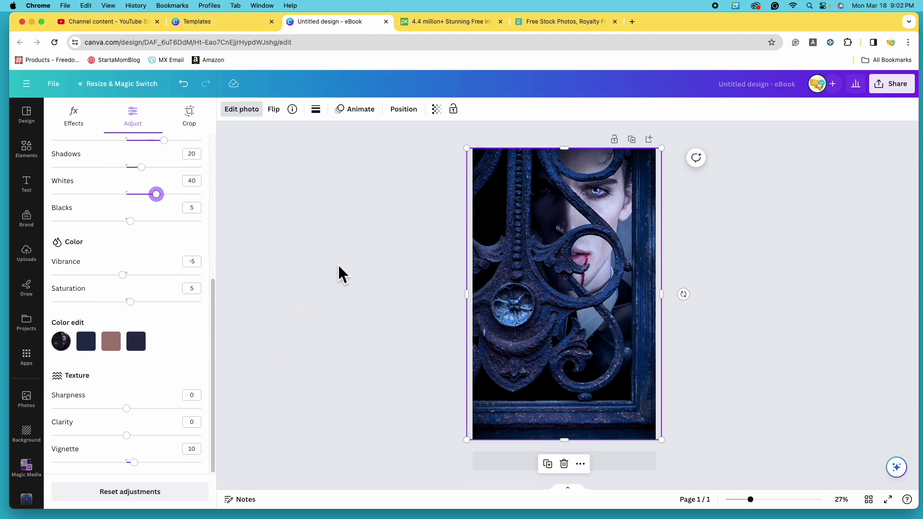
Deselect the photo and scroll the Text panel's font combinations down to VALENCIA.
left_click(391, 252)
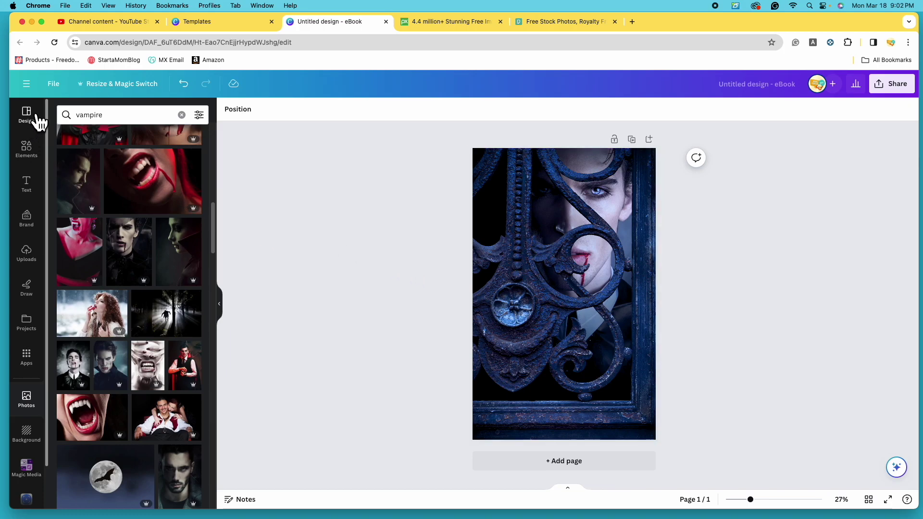
left_click(34, 192)
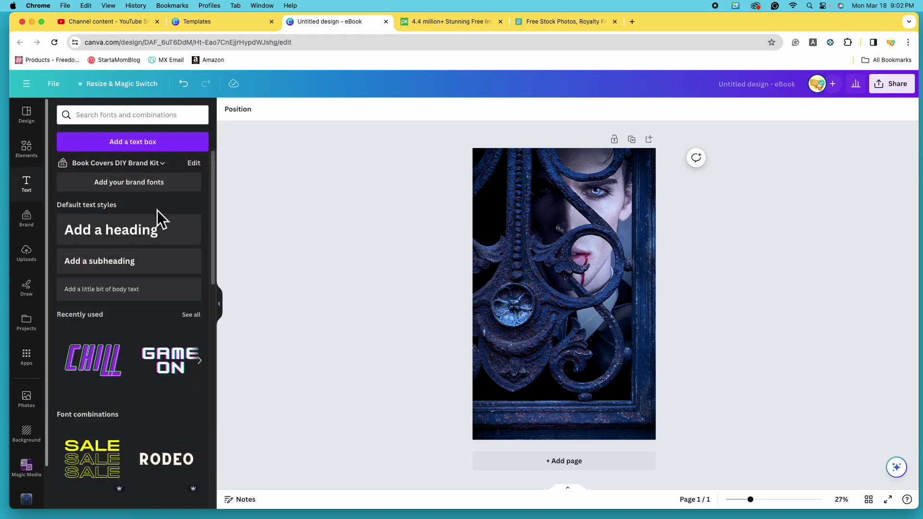
scroll(197, 284, "down", 2)
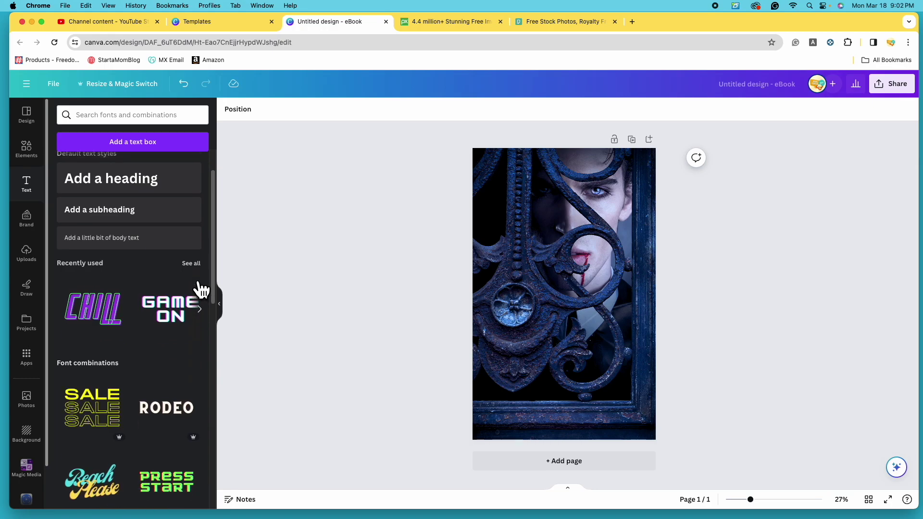
scroll(199, 287, "down", 7)
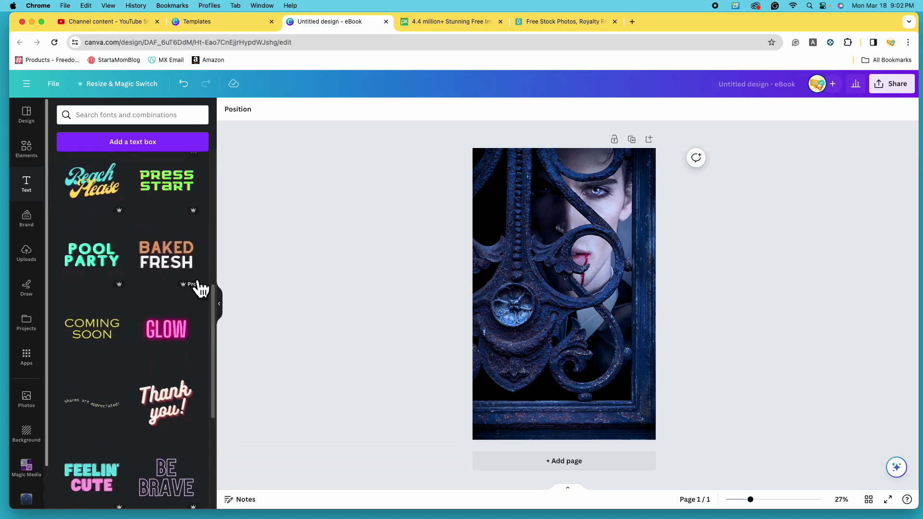
scroll(199, 288, "down", 5)
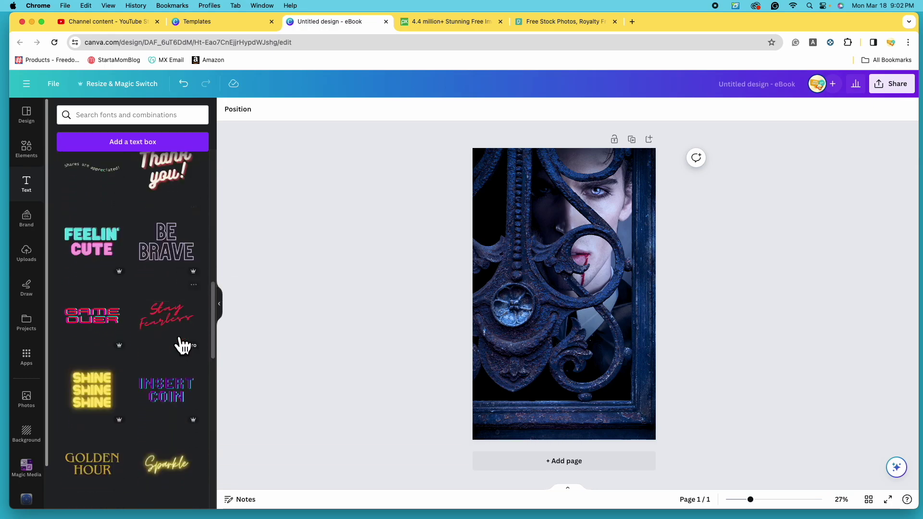
scroll(165, 315, "down", 10)
scroll(147, 312, "down", 7)
scroll(120, 313, "down", 3)
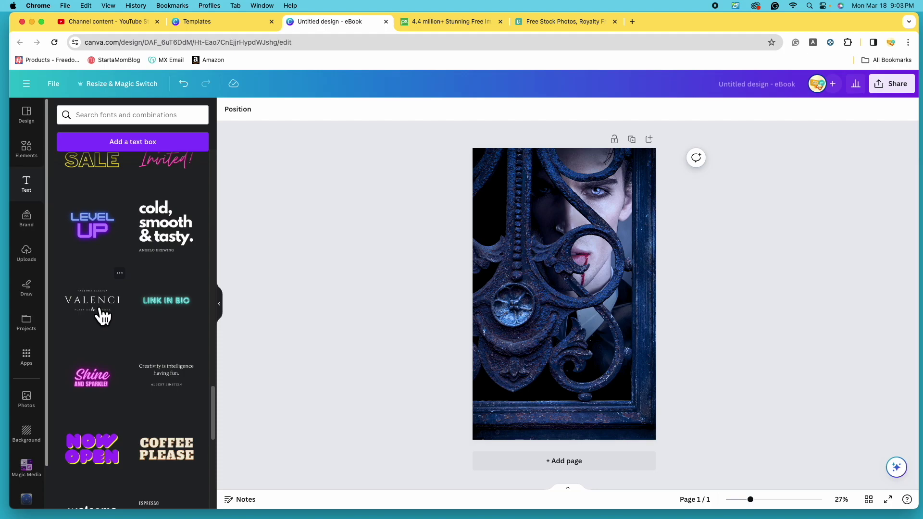
left_click(102, 315)
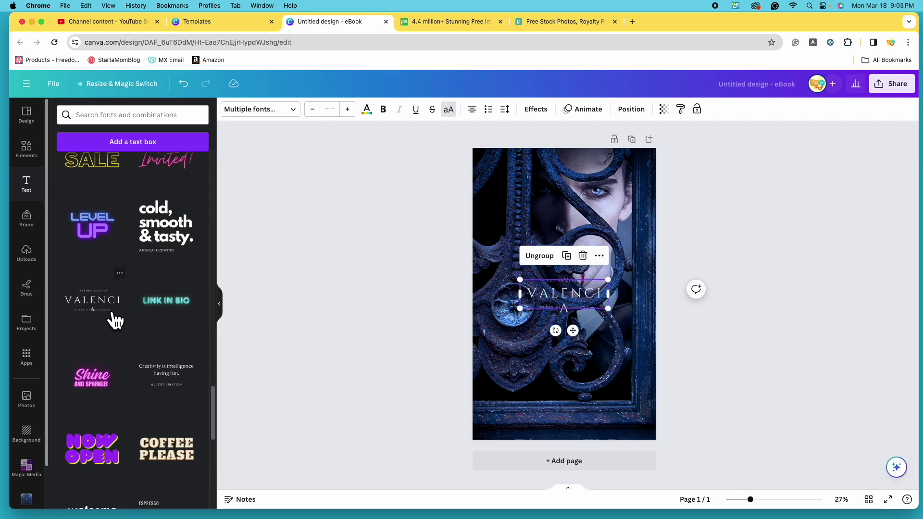
left_click_drag(626, 315, 648, 326)
left_click_drag(516, 329, 482, 340)
left_click_drag(578, 313, 566, 380)
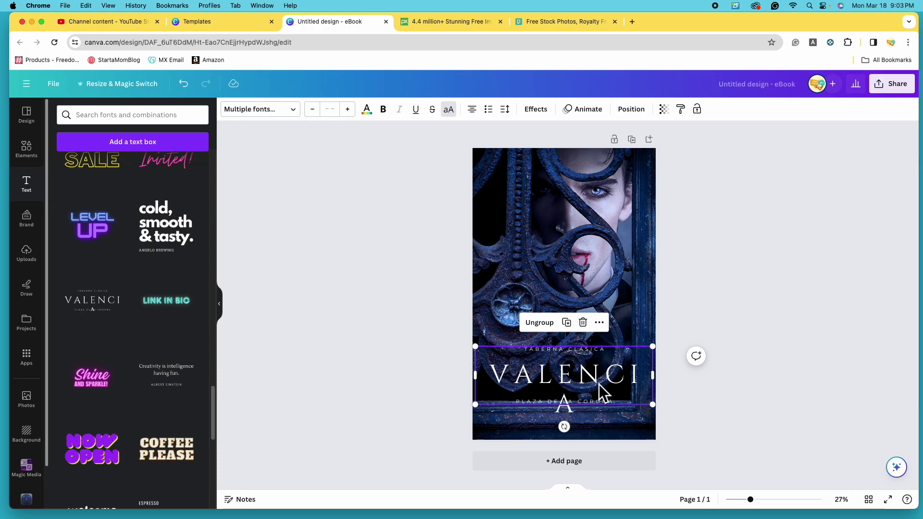
left_click_drag(608, 365, 610, 359)
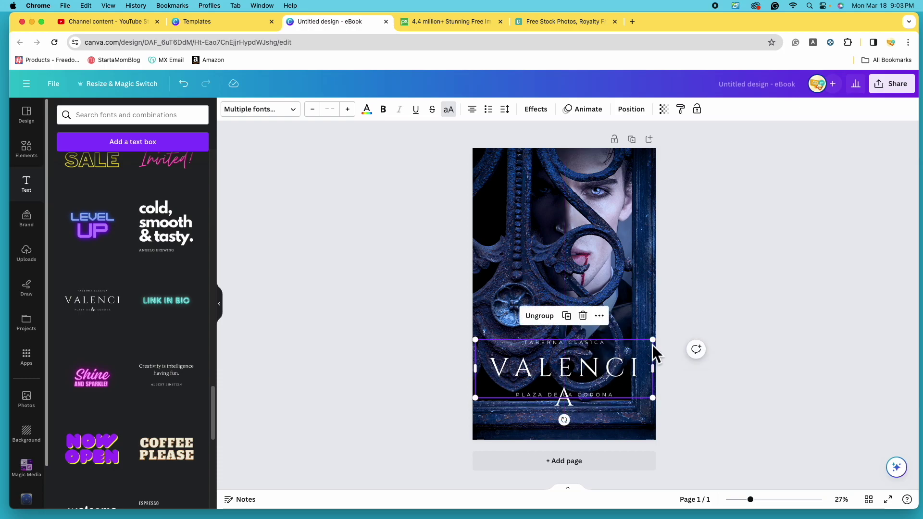
left_click_drag(566, 364, 569, 366)
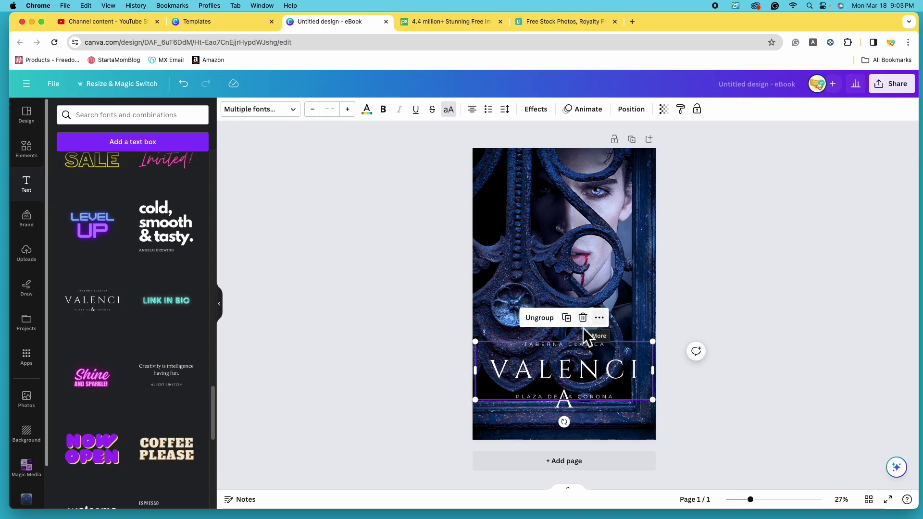
left_click(549, 324)
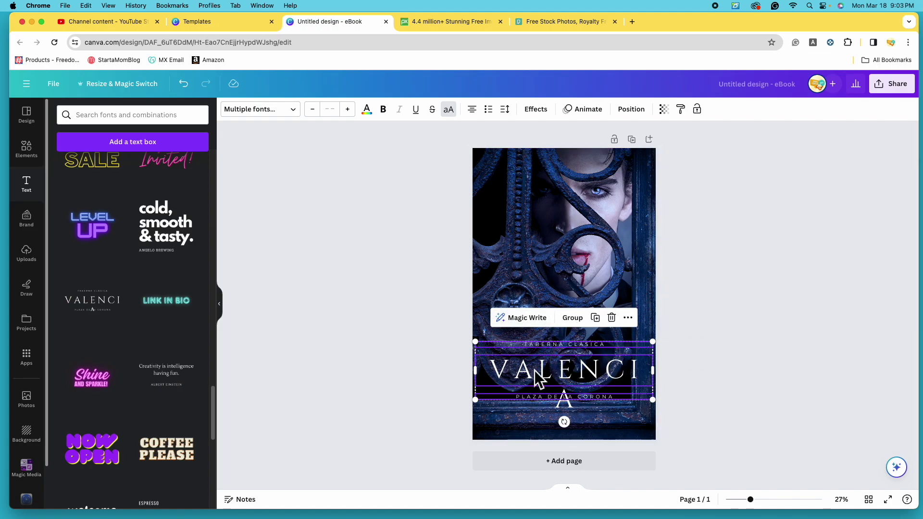
left_click(792, 301)
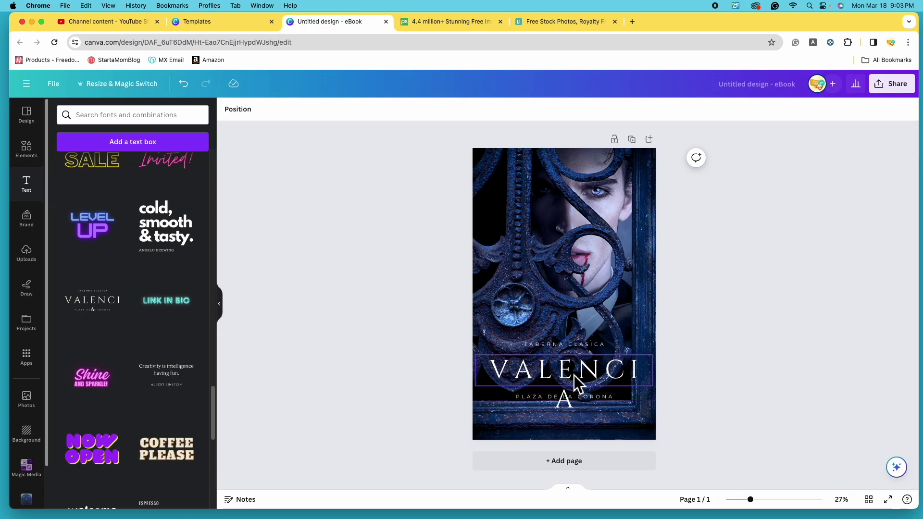
left_click(575, 347)
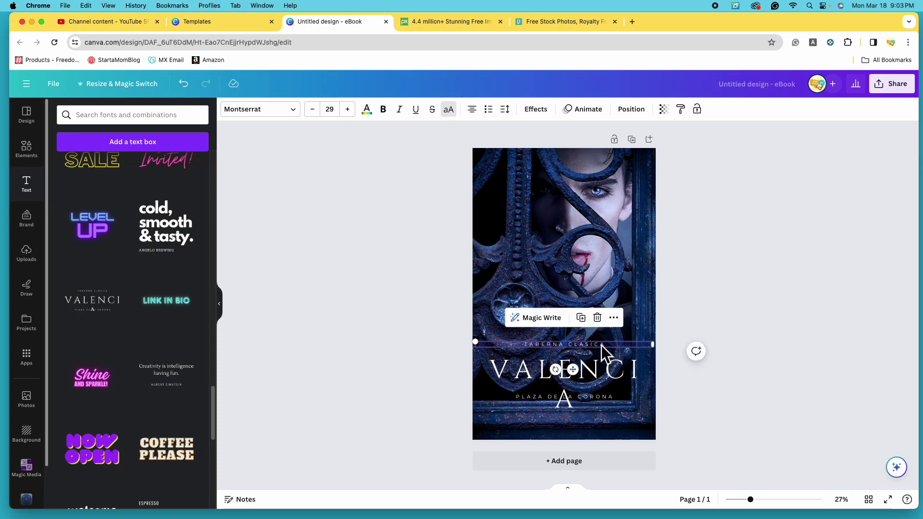
left_click(598, 319)
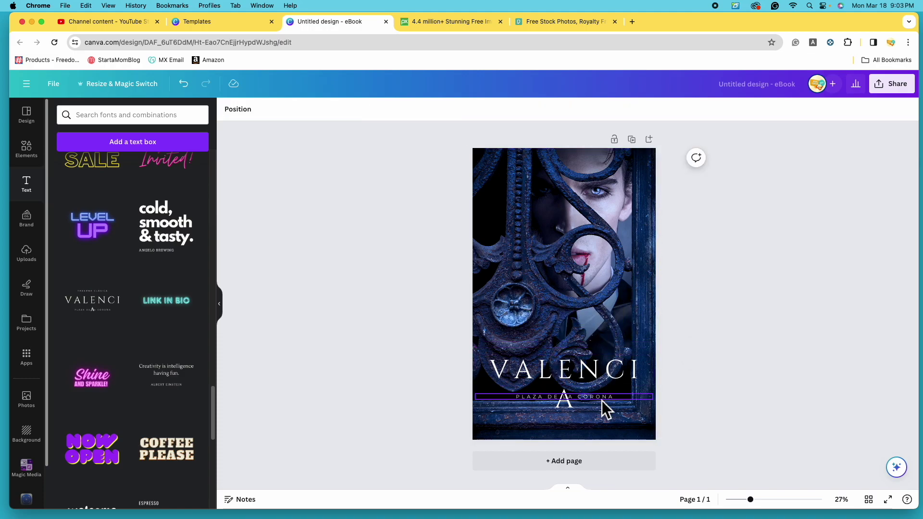
left_click(601, 400)
left_click(598, 370)
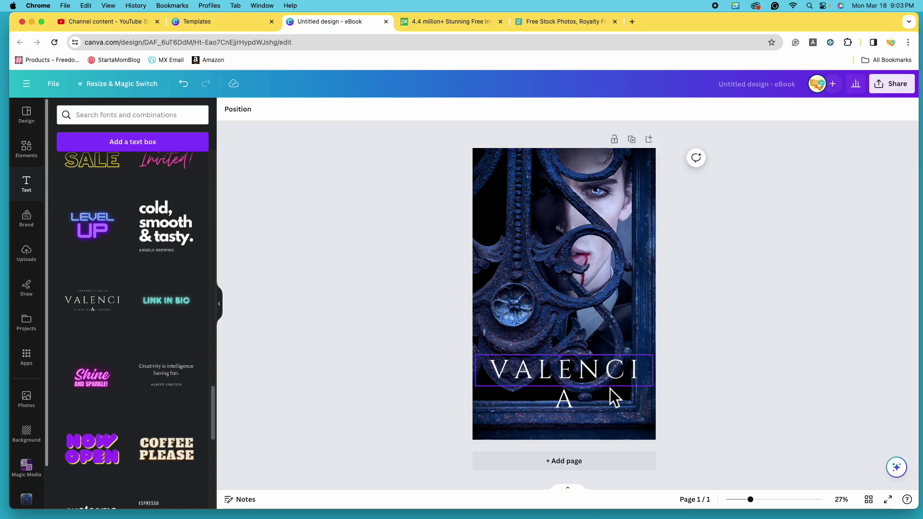
left_click_drag(577, 381, 579, 365)
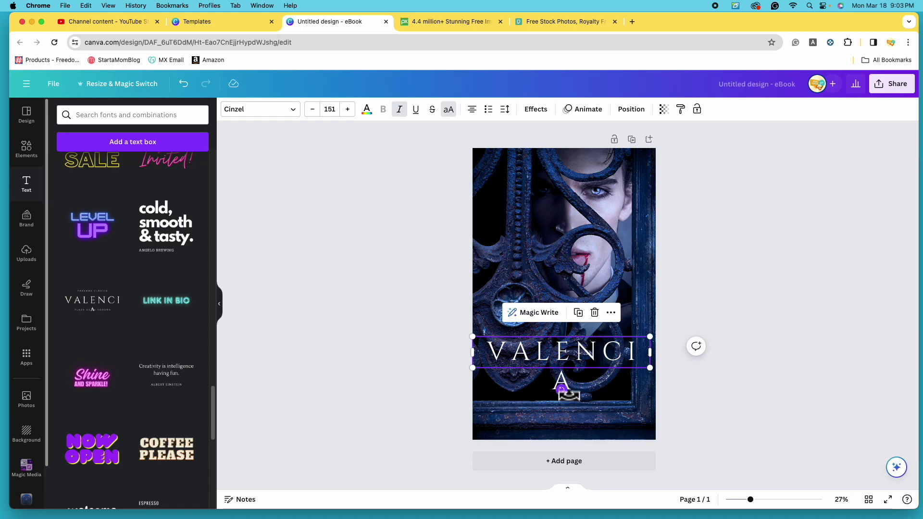
left_click(572, 382)
key("BackSpace")
key("BackSpace")
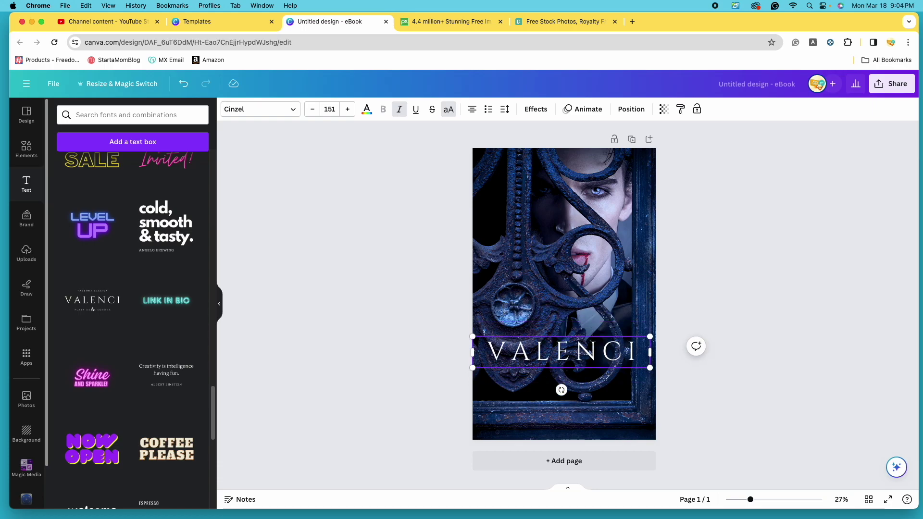
left_click(744, 279)
left_click_drag(602, 349, 610, 394)
left_click(638, 391)
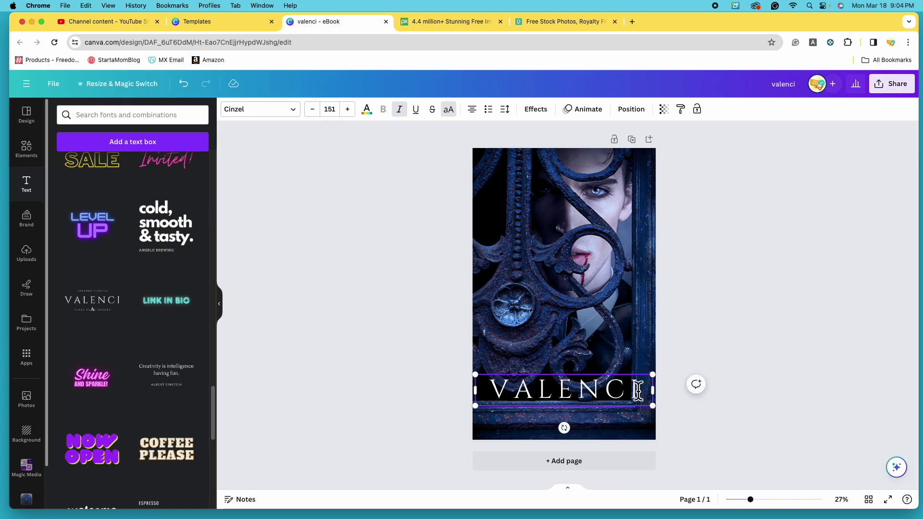
key("BackSpace")
key("BackSpace")
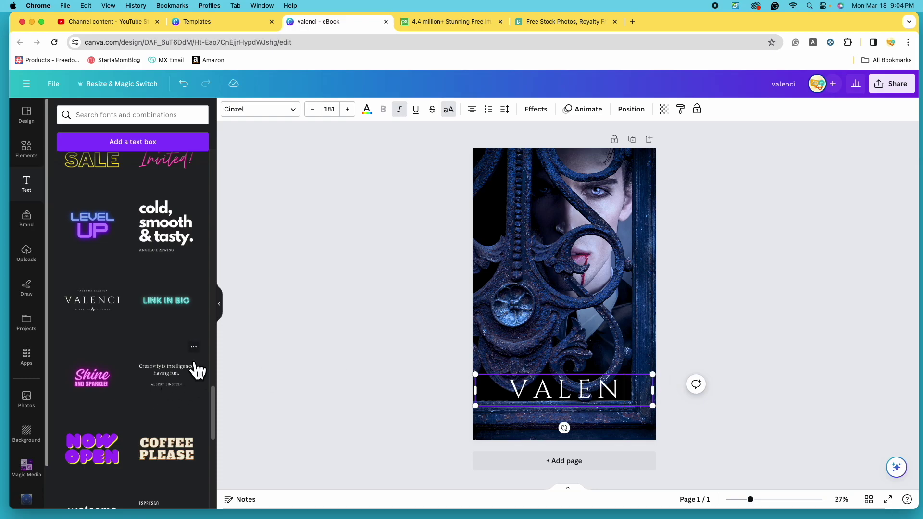
scroll(145, 417, "down", 3)
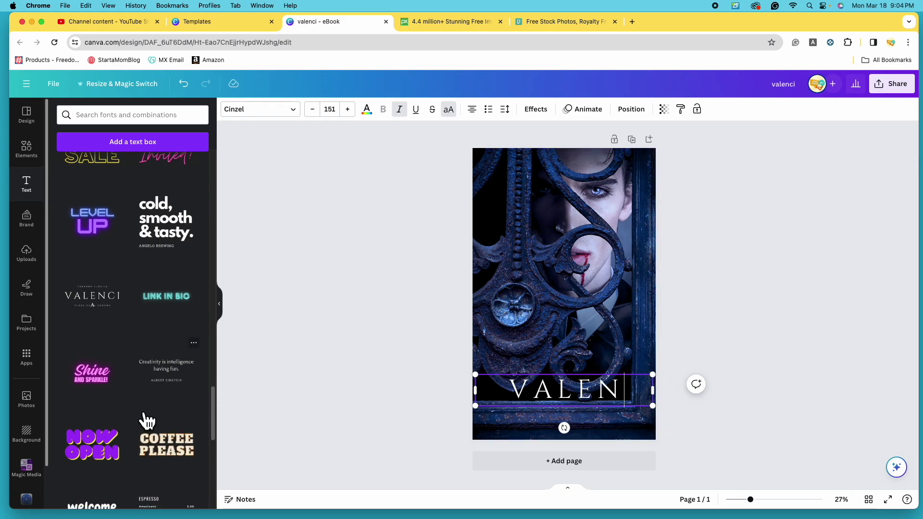
left_click(442, 382)
left_click(576, 391)
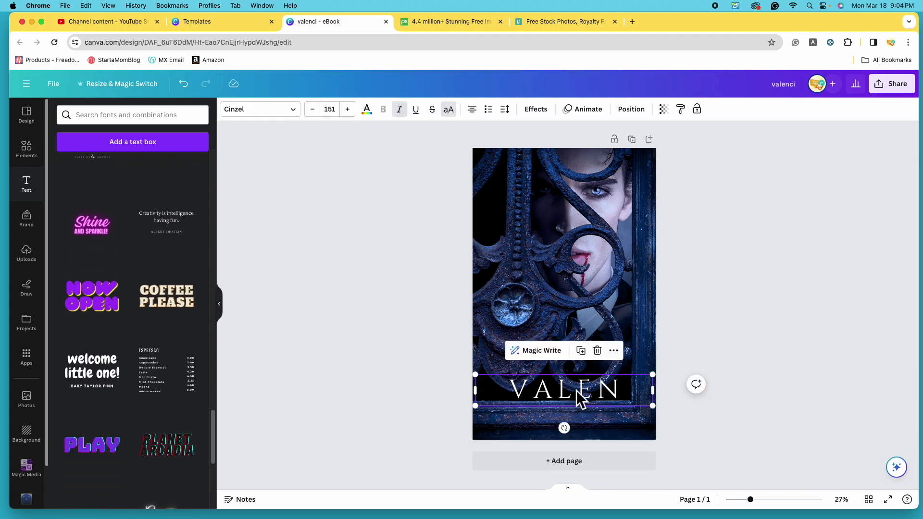
left_click(605, 356)
scroll(144, 336, "down", 2)
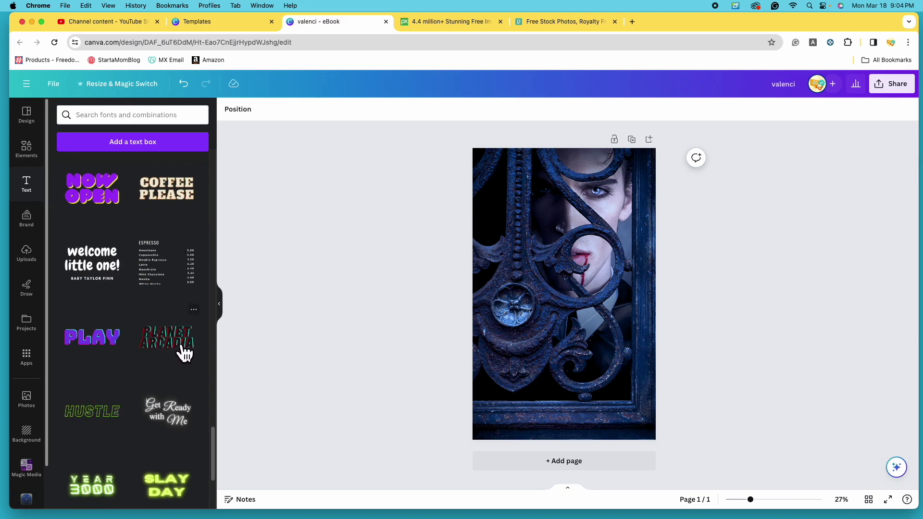
Insert a default 'Add a heading' text box onto the middle of the cover.
scroll(159, 336, "up", 2)
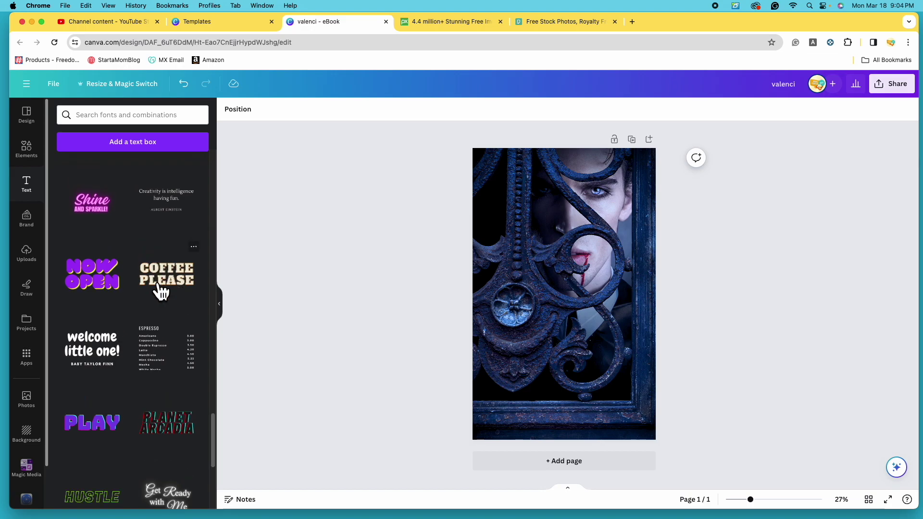
scroll(126, 261, "up", 2)
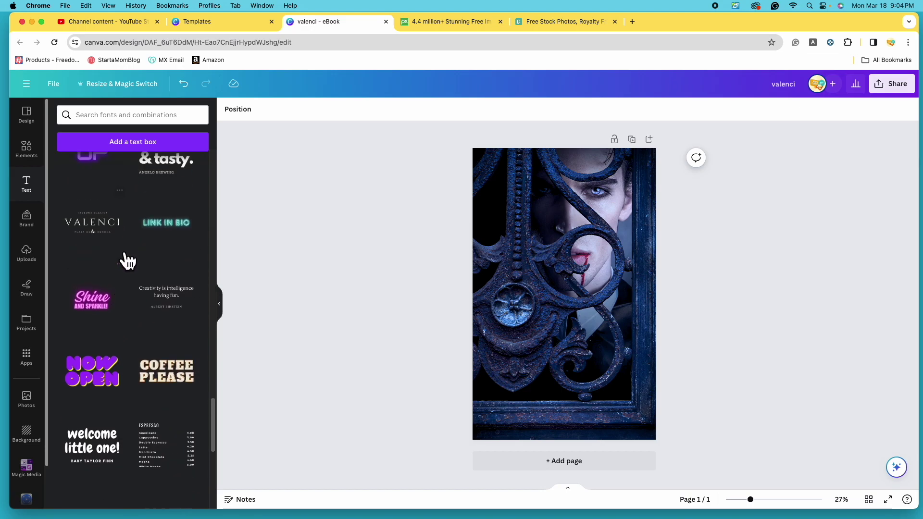
scroll(137, 344, "down", 8)
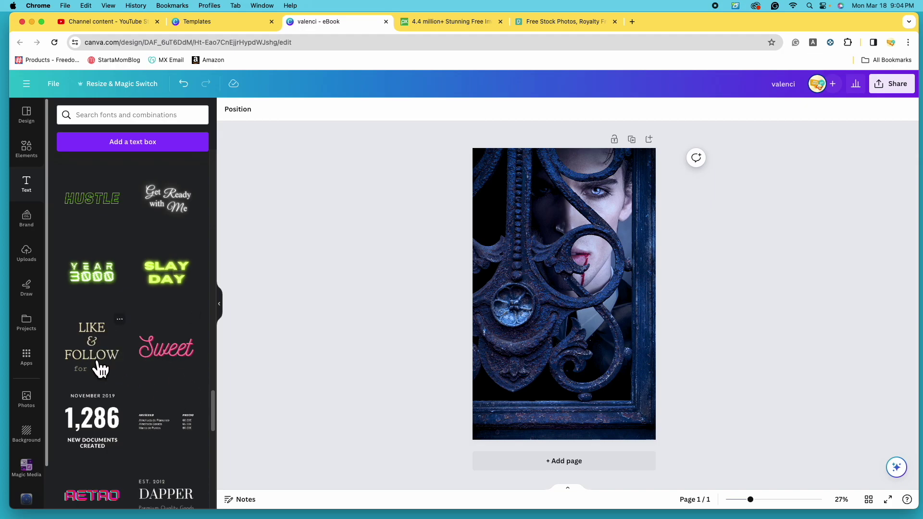
scroll(99, 367, "down", 2)
scroll(102, 372, "down", 2)
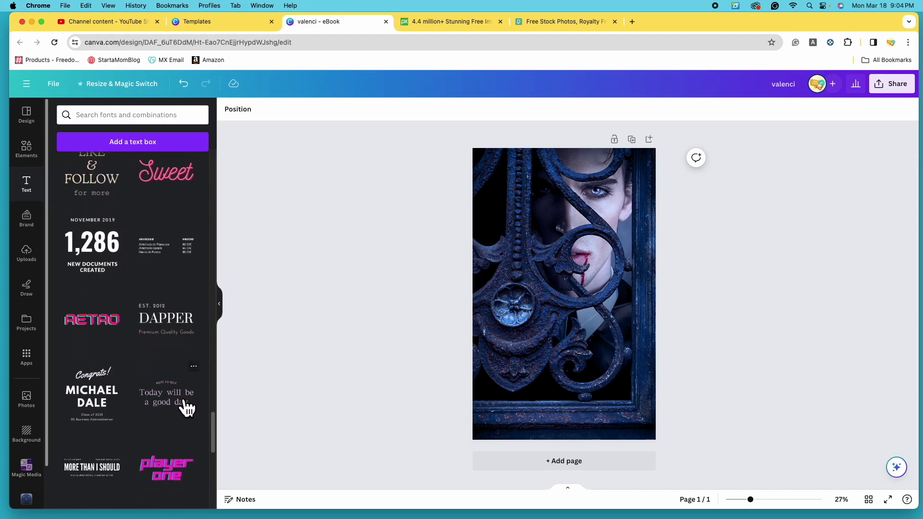
scroll(165, 385, "up", 10)
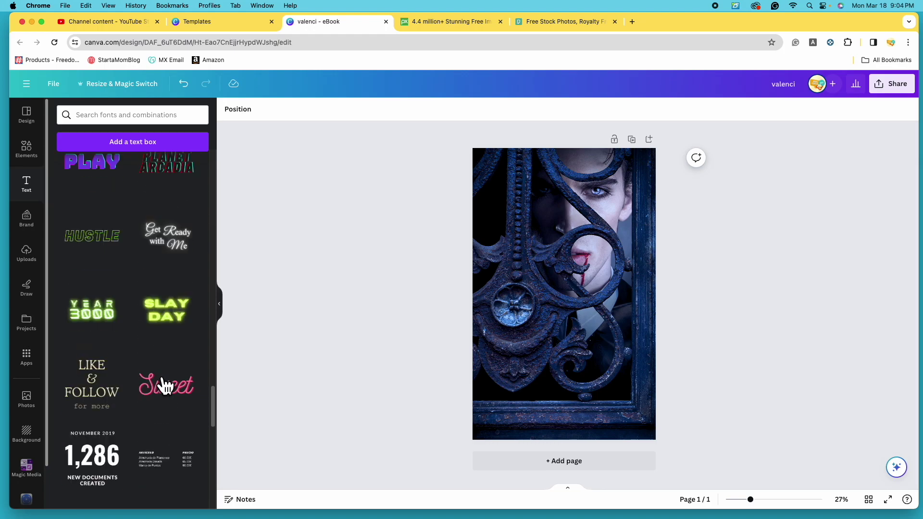
scroll(165, 385, "up", 10)
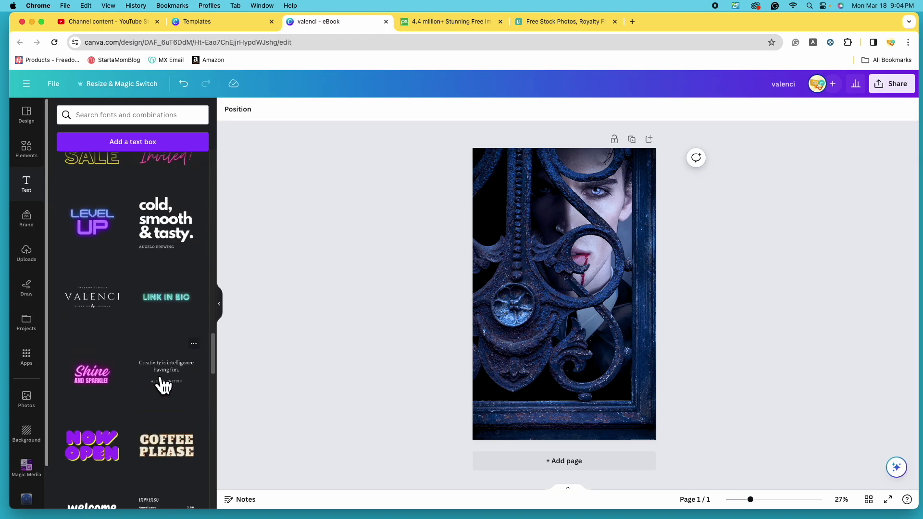
scroll(144, 368, "up", 10)
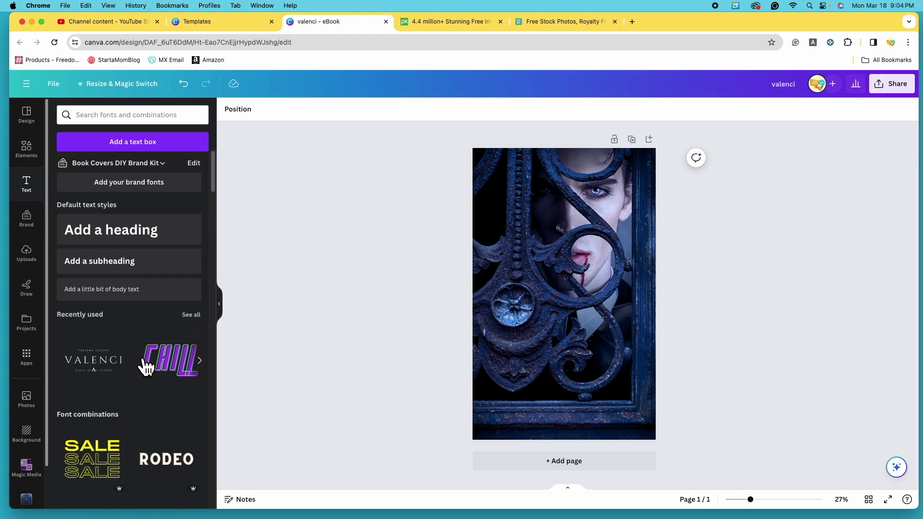
left_click(129, 240)
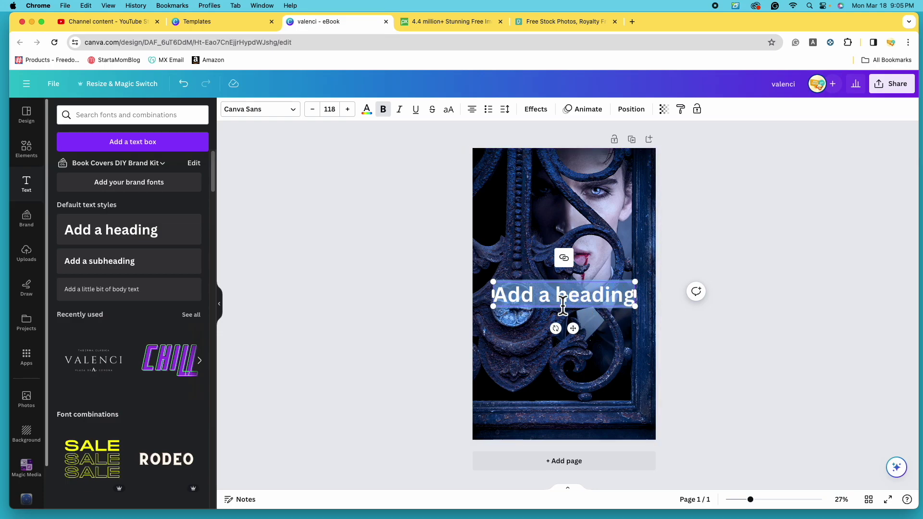
Move the heading text box down to the lower part of the cover.
left_click(803, 246)
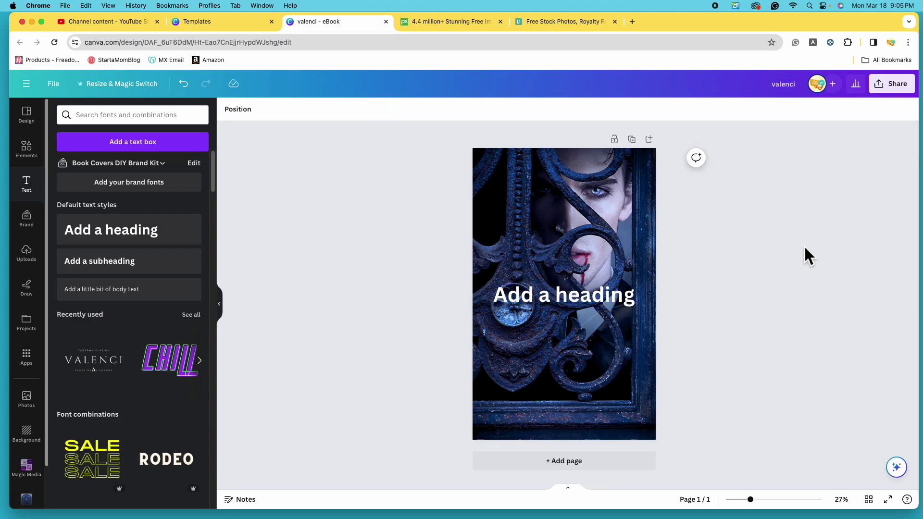
left_click(583, 308)
left_click_drag(580, 300, 584, 380)
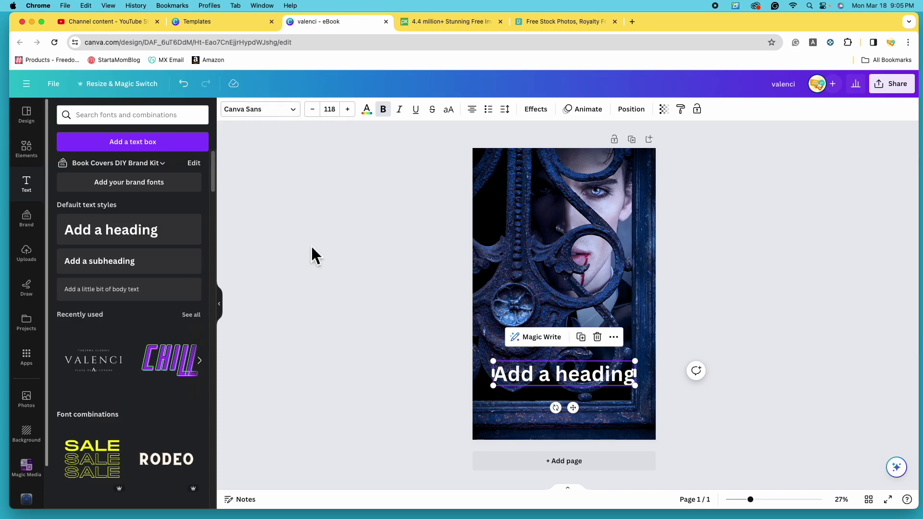
Replace the placeholder with 'MOONLIGHT' and nudge the title slightly upward.
double_click(619, 376)
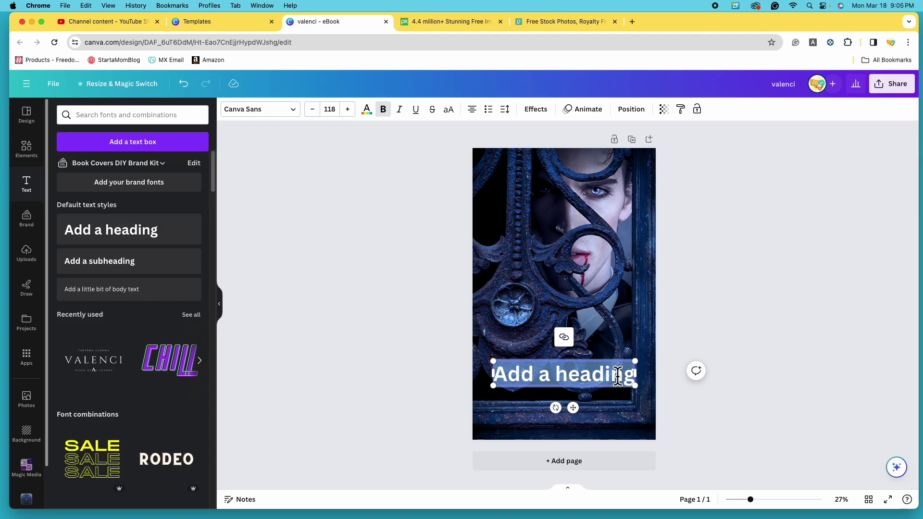
key("BackSpace")
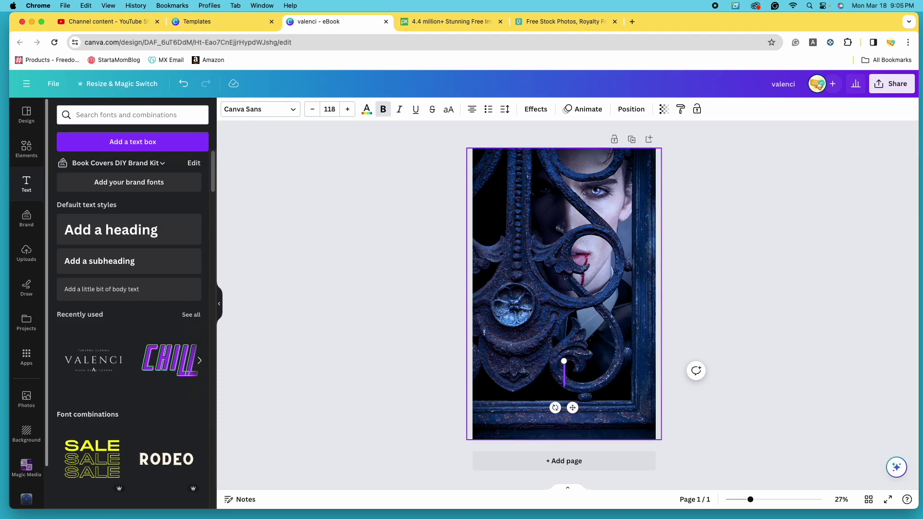
type("MOONLIGHT")
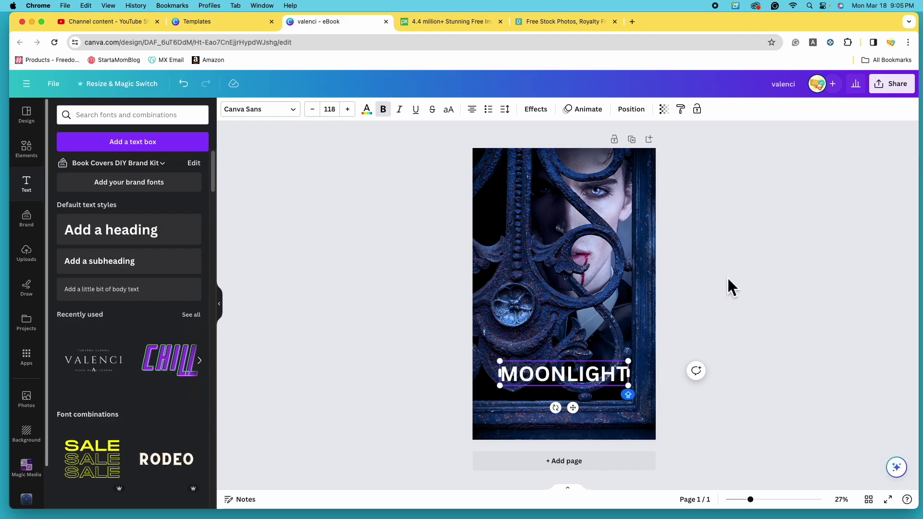
left_click(697, 293)
left_click(592, 385)
left_click_drag(593, 383, 594, 358)
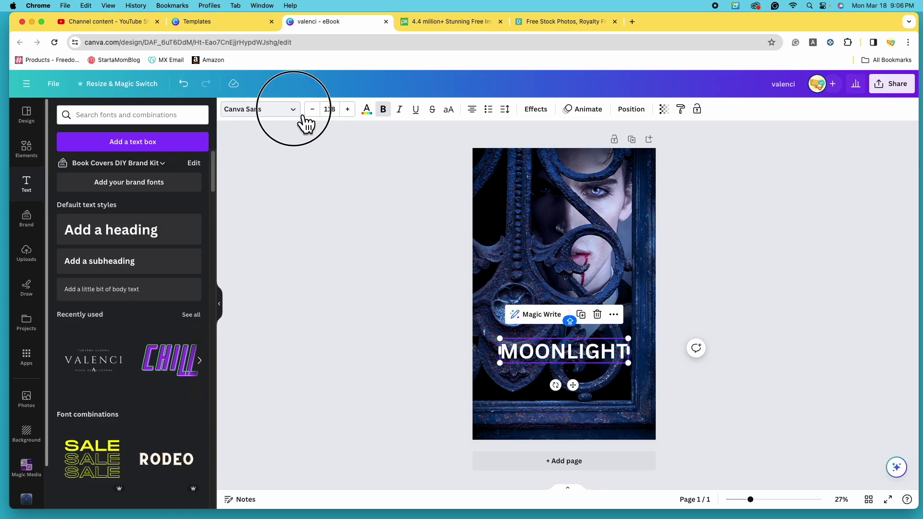
Browse the font list, trying Architype Aubette and then Benedict on the title.
left_click(302, 115)
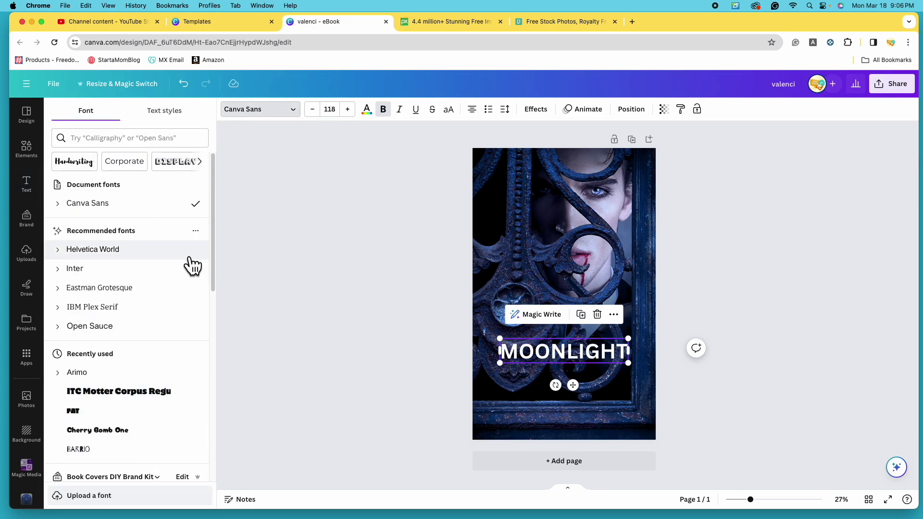
scroll(164, 340, "down", 1)
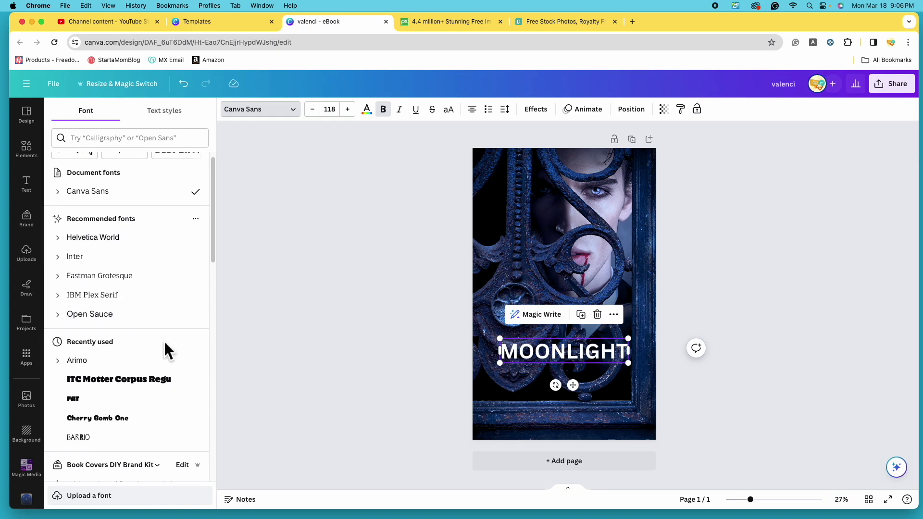
scroll(144, 288, "down", 1)
scroll(139, 270, "up", 1)
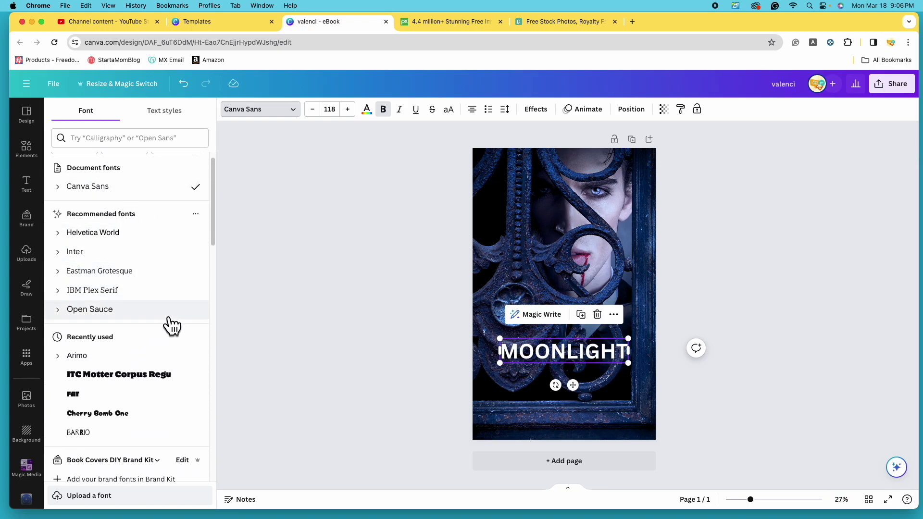
scroll(164, 324, "down", 5)
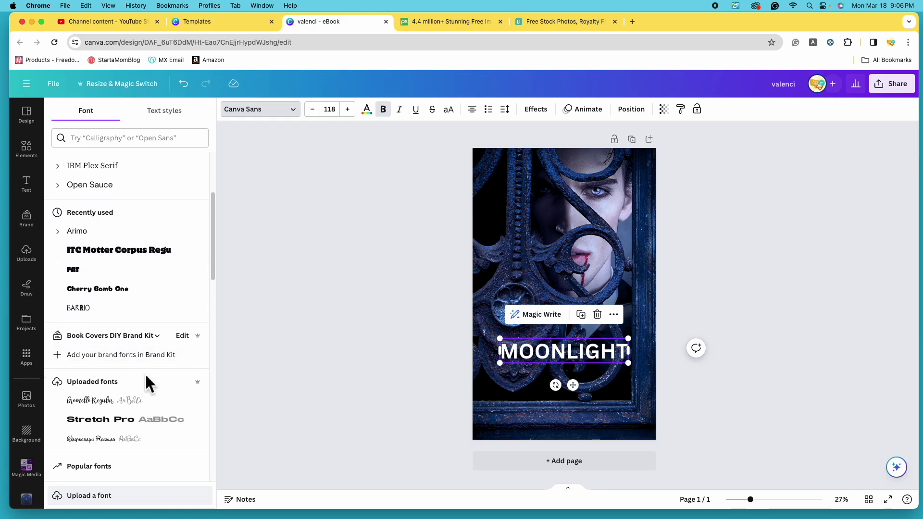
scroll(152, 350, "down", 6)
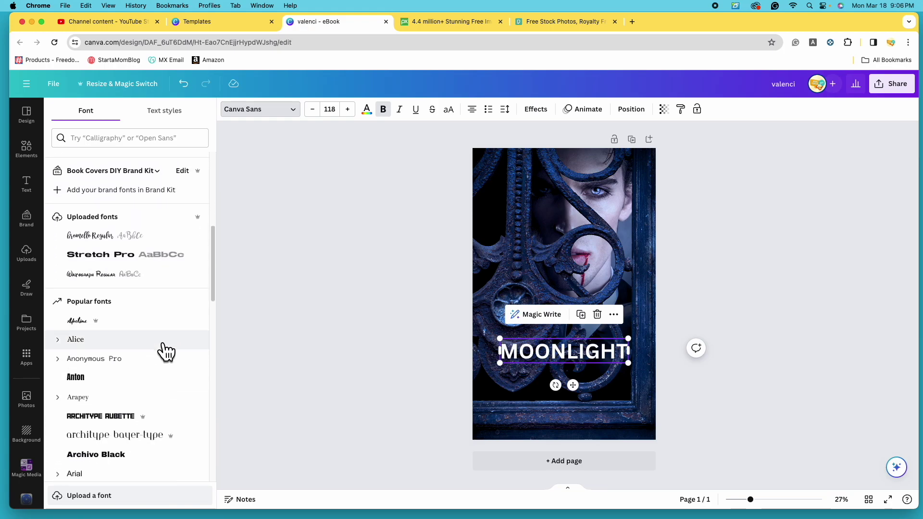
scroll(190, 351, "down", 4)
scroll(188, 347, "down", 1)
scroll(188, 347, "up", 1)
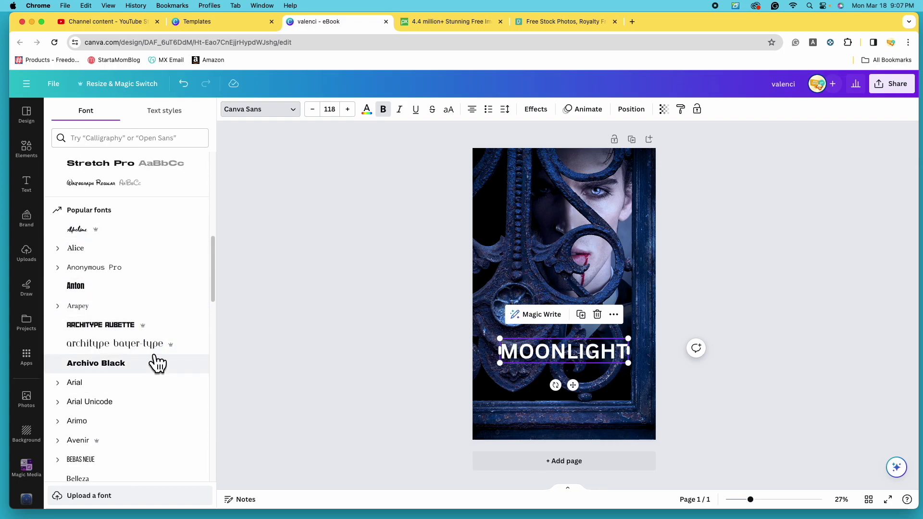
scroll(183, 356, "down", 1)
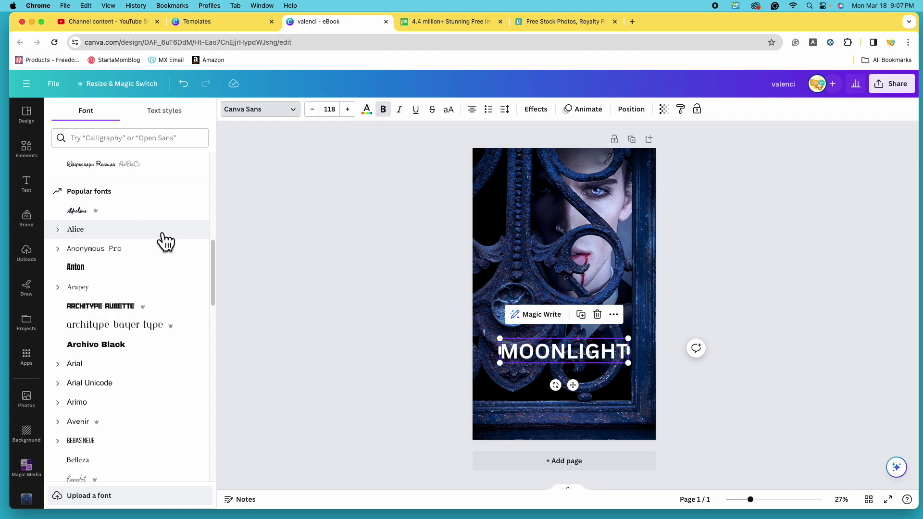
left_click(124, 311)
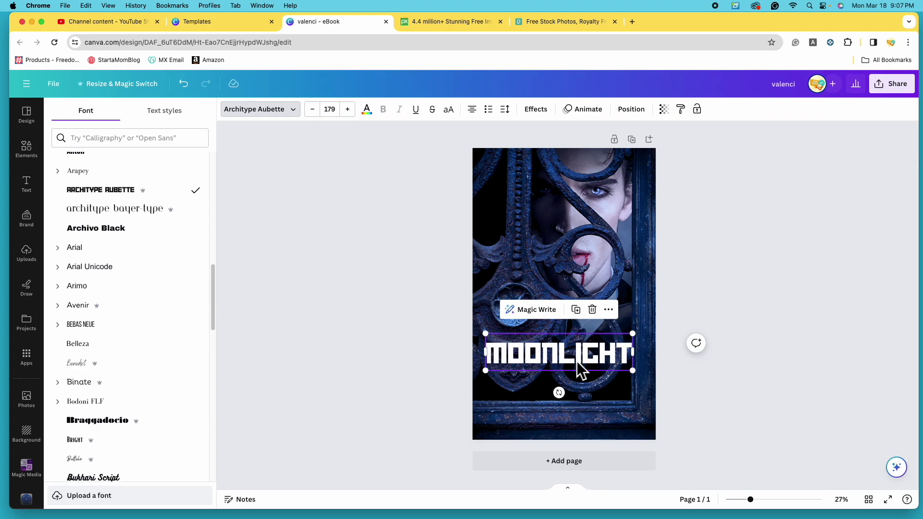
left_click(153, 376)
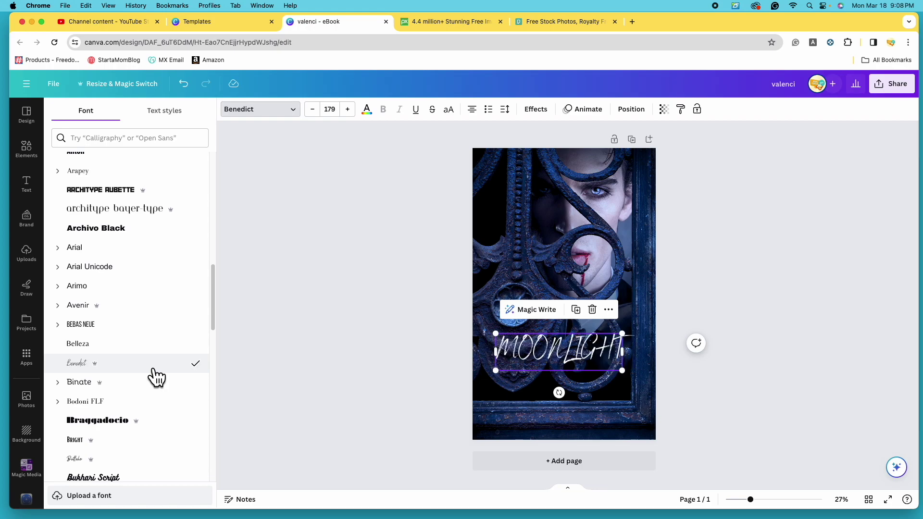
Apply Caitlin to the title, enlarge it to size 205 and re-centre it.
scroll(176, 324, "down", 4)
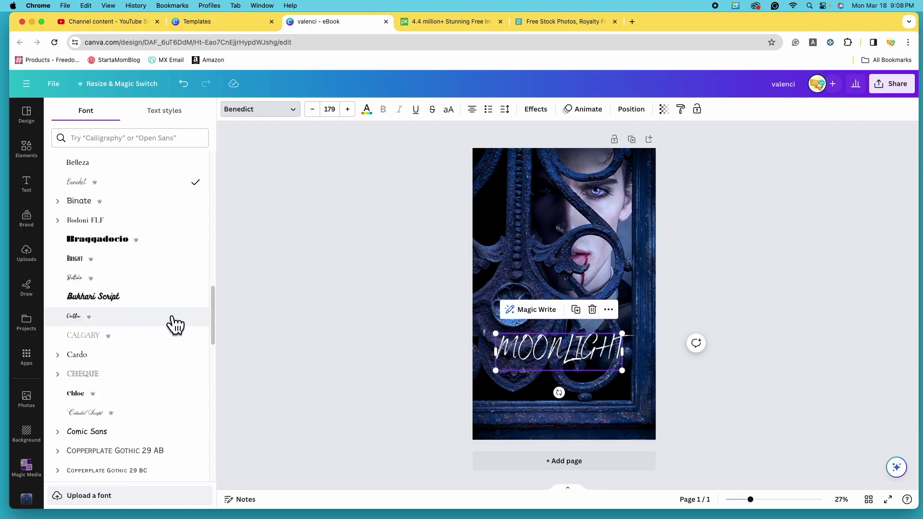
left_click(176, 325)
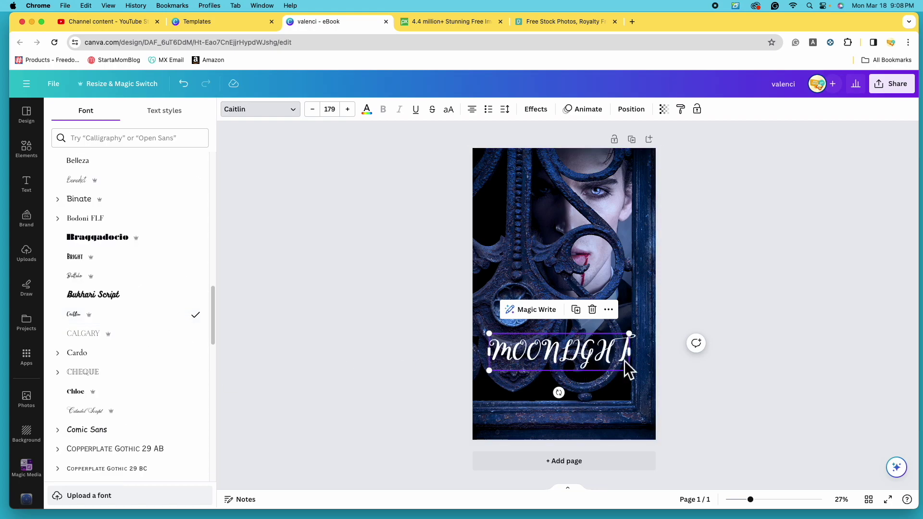
left_click_drag(636, 380, 645, 383)
left_click_drag(592, 367, 588, 369)
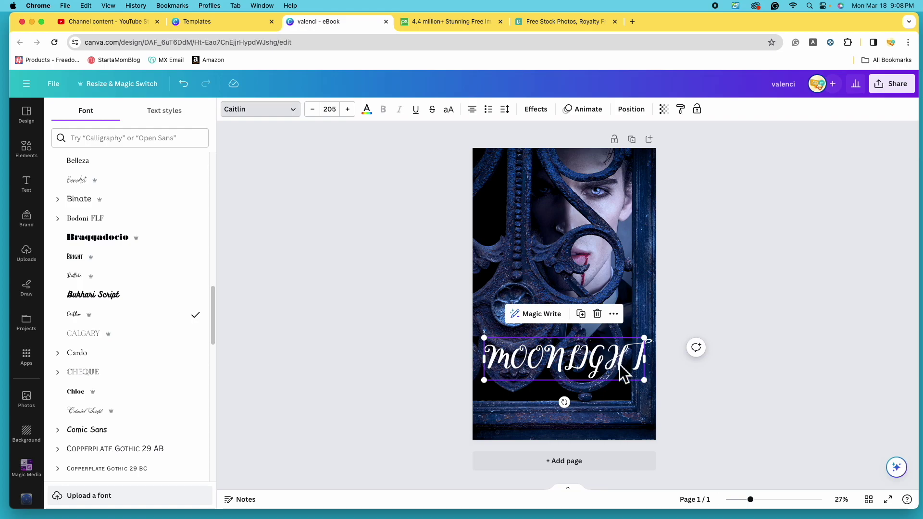
Try Buffalo and Citadel Script, then apply Nickainley to the title.
left_click(134, 283)
left_click(152, 410)
scroll(158, 387, "down", 3)
scroll(142, 426, "down", 10)
left_click(129, 429)
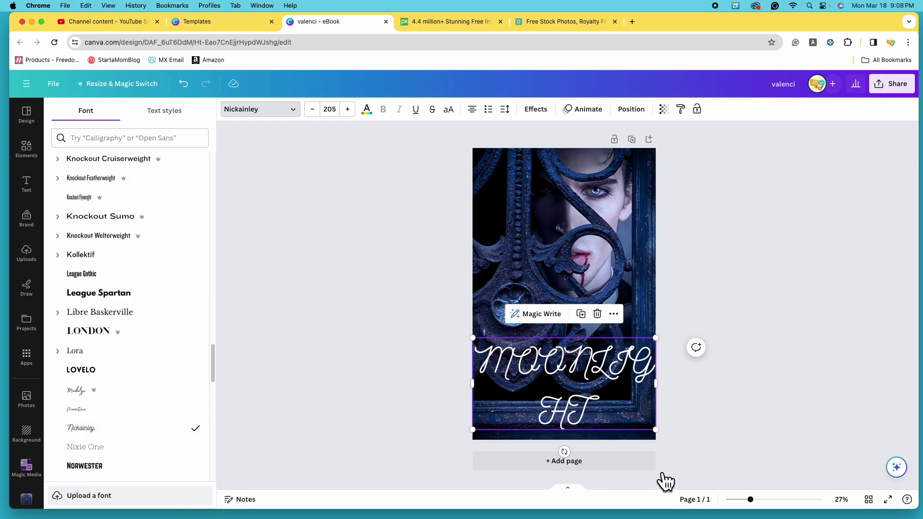
Retype the title as 'Moonlight' in mixed case and nudge it slightly.
key("BackSpace")
key("BackSpace")
key("BackSpace")
key("BackSpace")
key("BackSpace")
key("BackSpace")
key("BackSpace")
key("BackSpace")
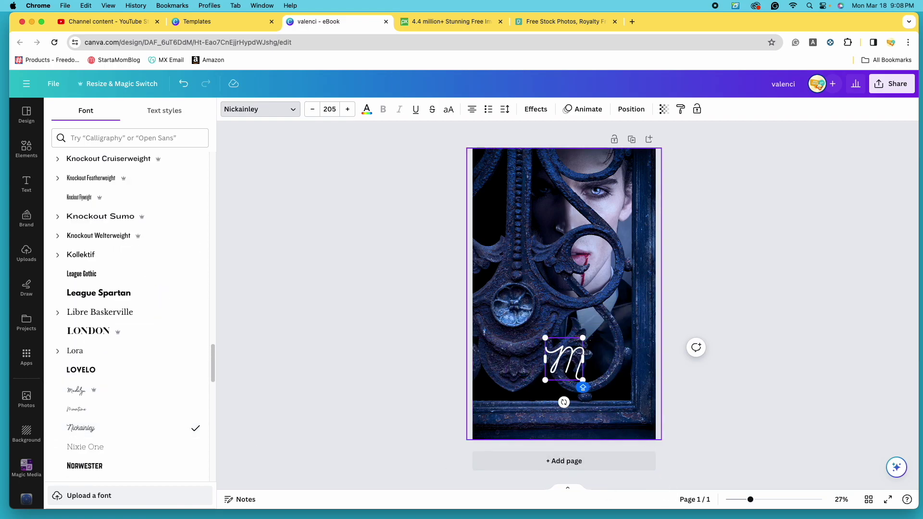
type("oonl")
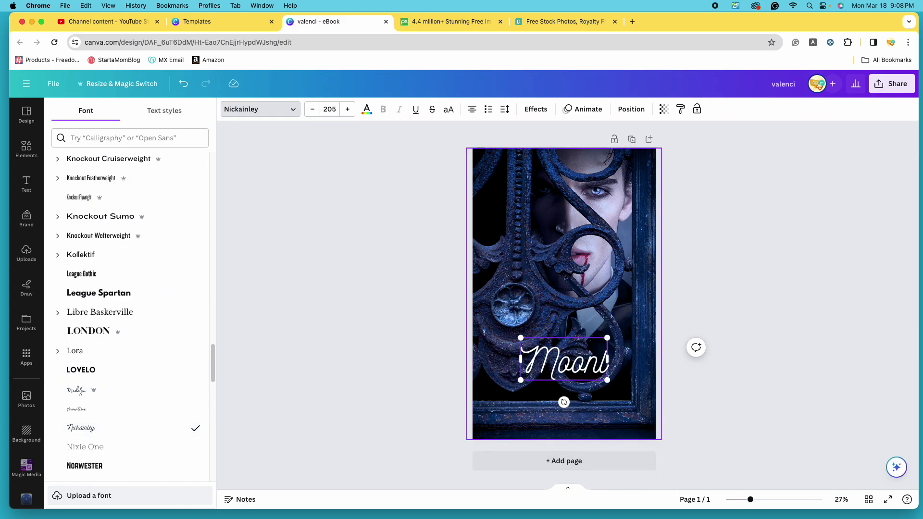
type("ight")
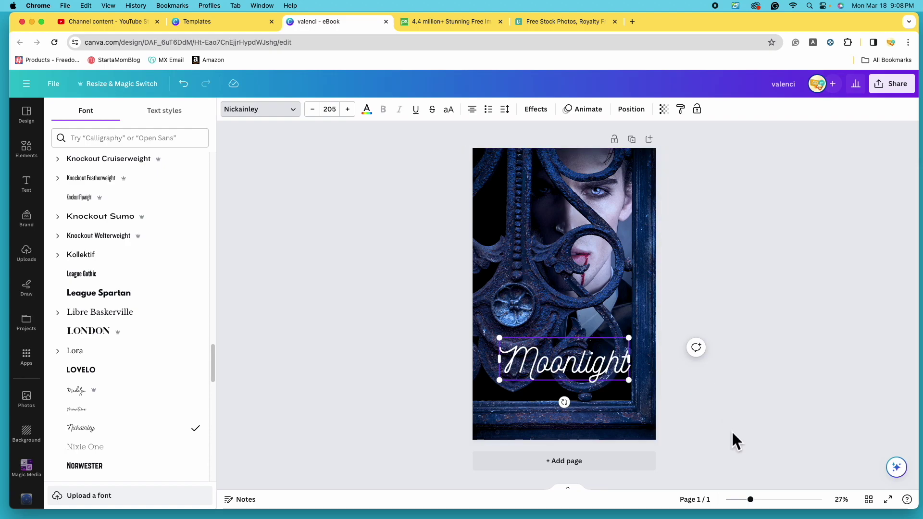
key("Escape")
left_click_drag(593, 377, 595, 380)
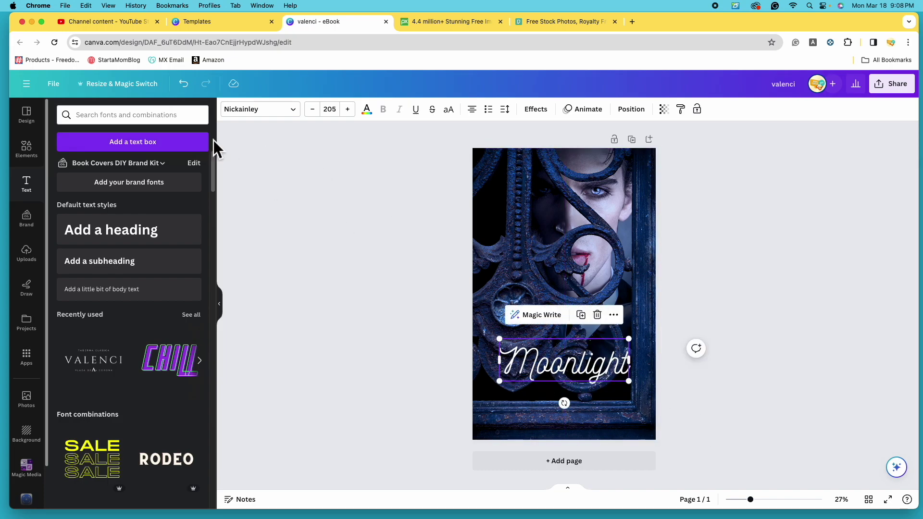
Undo the recent title changes and shrink the title box so the text rewraps.
left_click(195, 91)
left_click(194, 91)
left_click(195, 91)
left_click(195, 91)
left_click(195, 91)
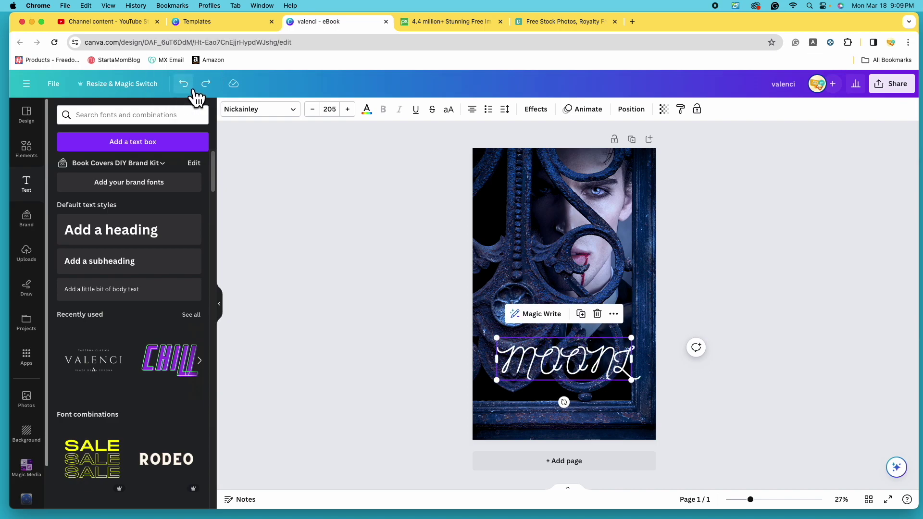
left_click(194, 91)
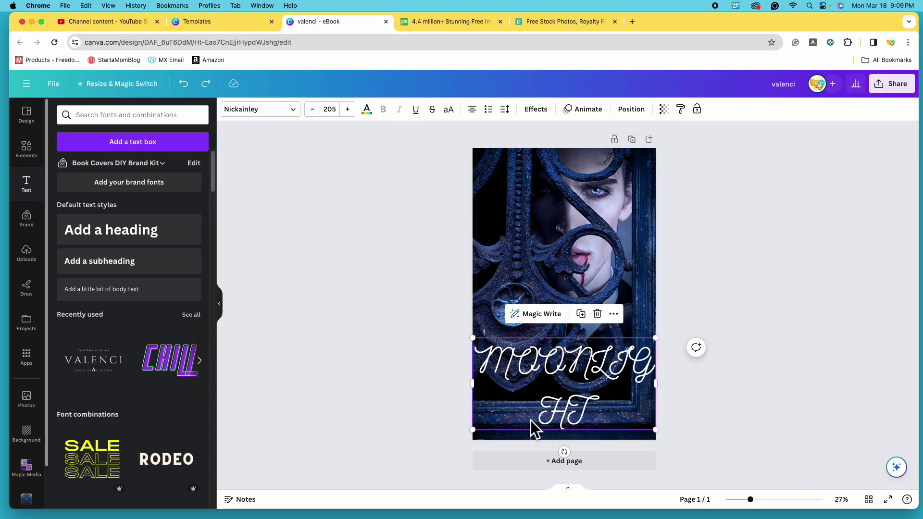
left_click_drag(655, 429, 656, 382)
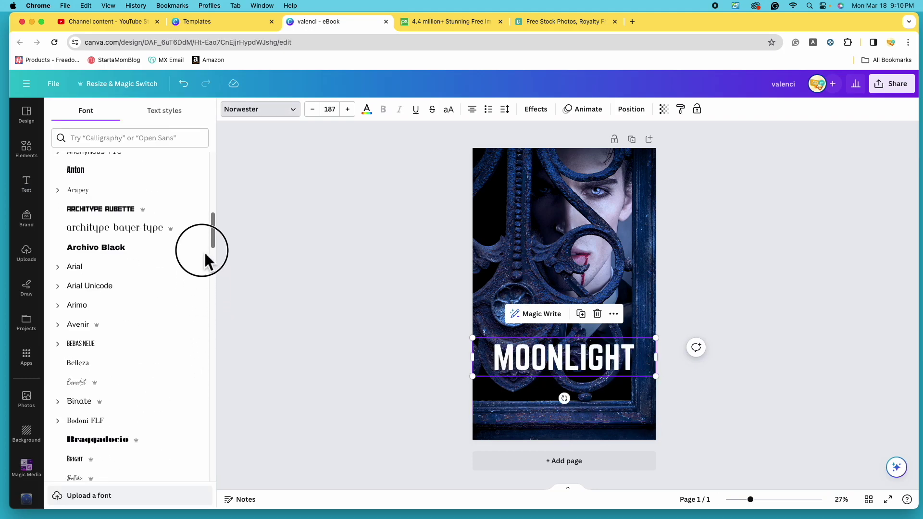
left_click_drag(204, 255, 205, 306)
Try Copperplate Gothic and then bold Cinzel Decorative on the title.
left_click(201, 301)
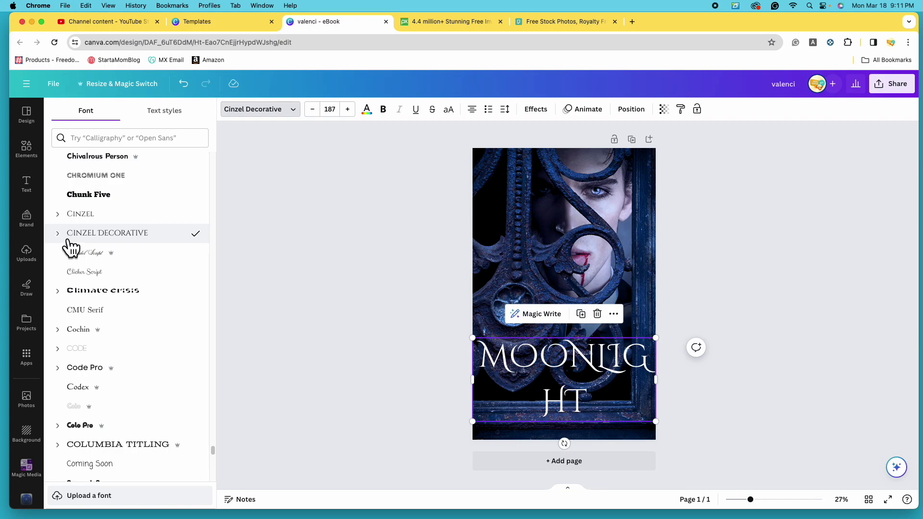
left_click(67, 240)
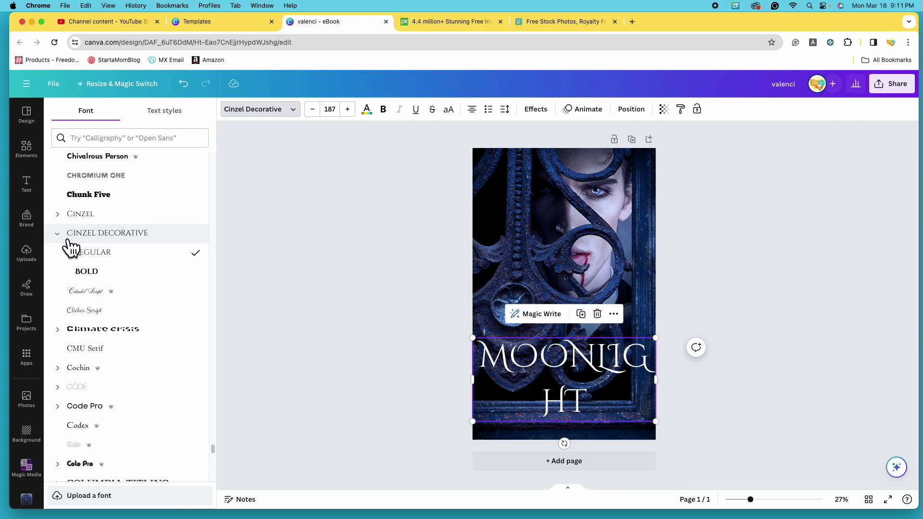
left_click(125, 282)
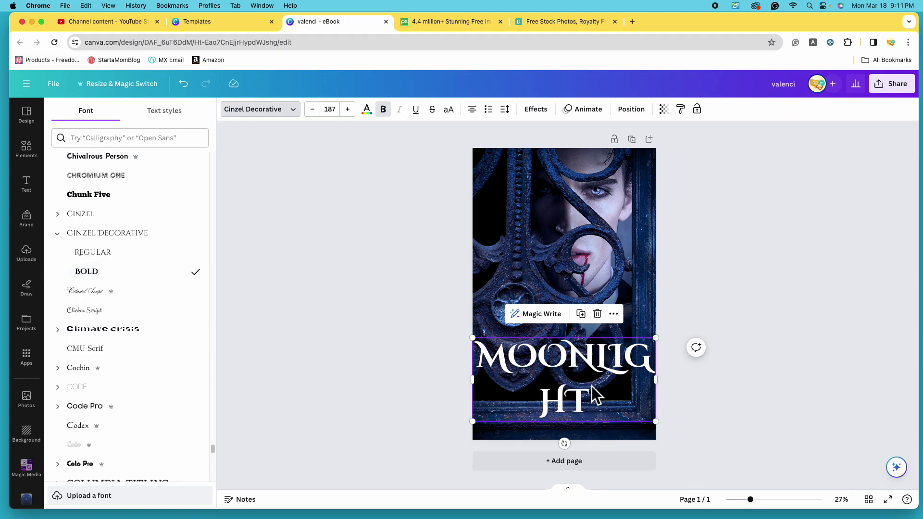
Return to regular weight, shrink the title to size 130 on one line, and lower it.
left_click(136, 261)
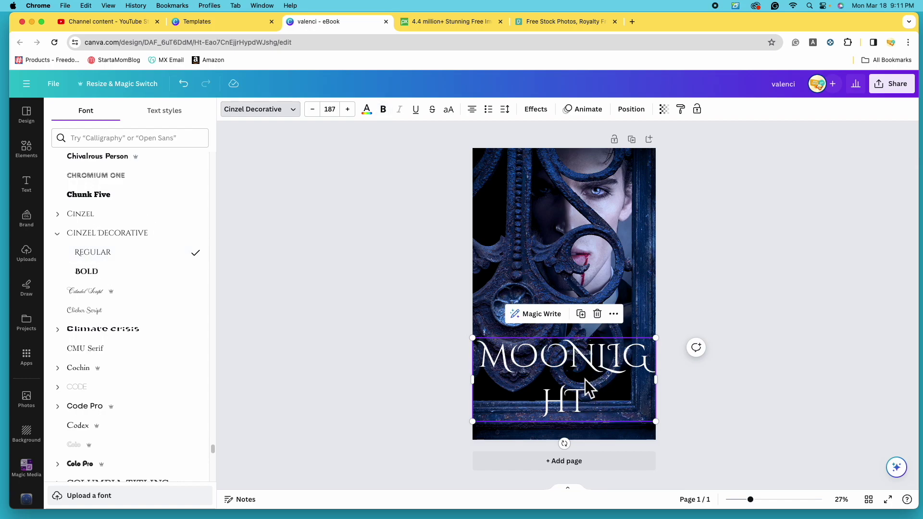
left_click_drag(667, 430, 635, 376)
left_click_drag(580, 358, 595, 373)
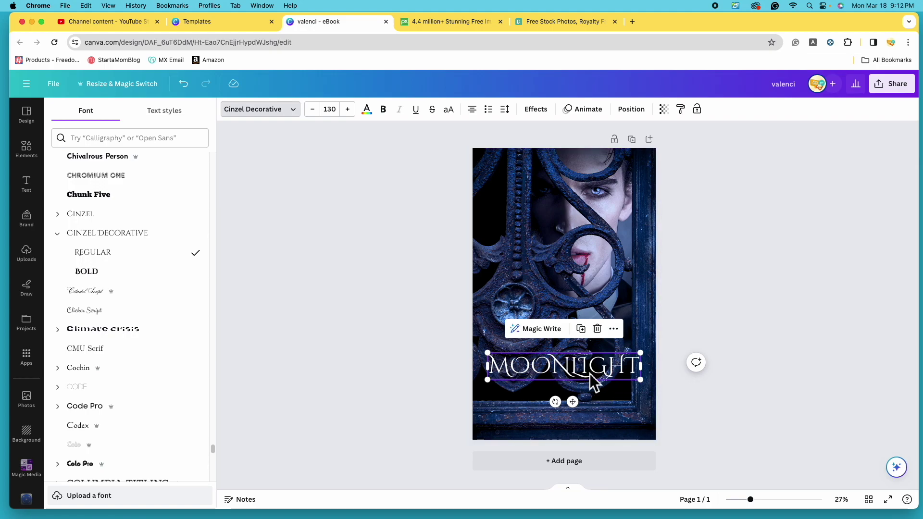
Set the title size to 144, then reduce it step by step to 133.
left_click(339, 114)
scroll(365, 243, "down", 3)
left_click(352, 370)
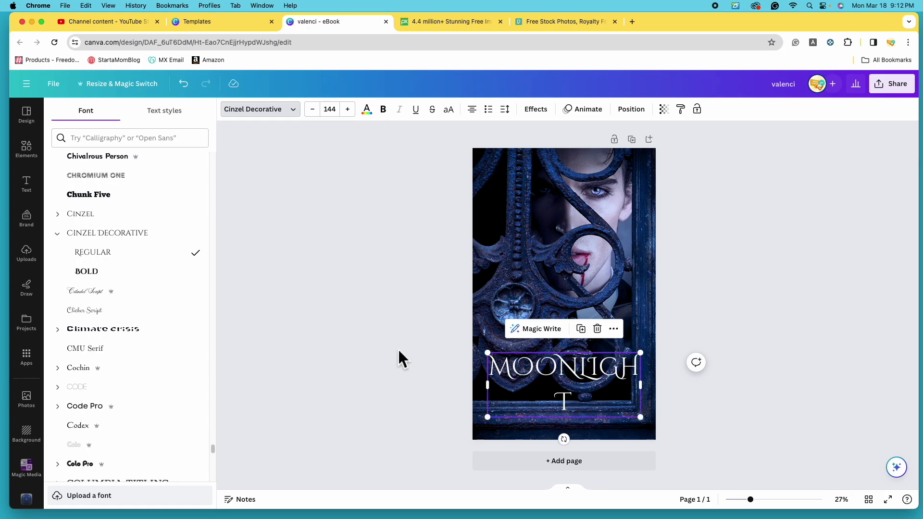
left_click(313, 112)
left_click(314, 111)
left_click(319, 115)
left_click(320, 116)
left_click(320, 115)
left_click(320, 116)
left_click(320, 115)
left_click(320, 115)
left_click(319, 115)
left_click(319, 116)
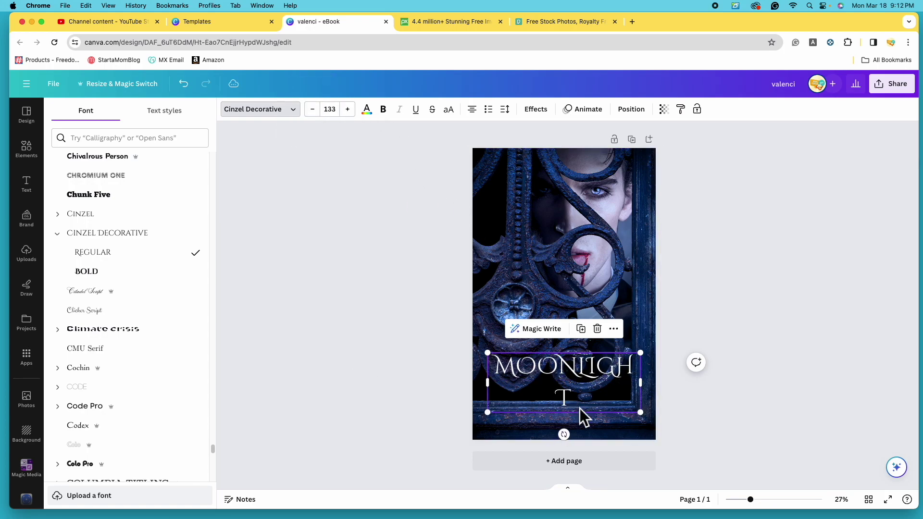
Retype the letters after M so the title reads MOONLIGHT again.
left_click(581, 406)
key("BackSpace")
key("BackSpace")
key("BackSpace")
key("BackSpace")
key("BackSpace")
key("BackSpace")
key("BackSpace")
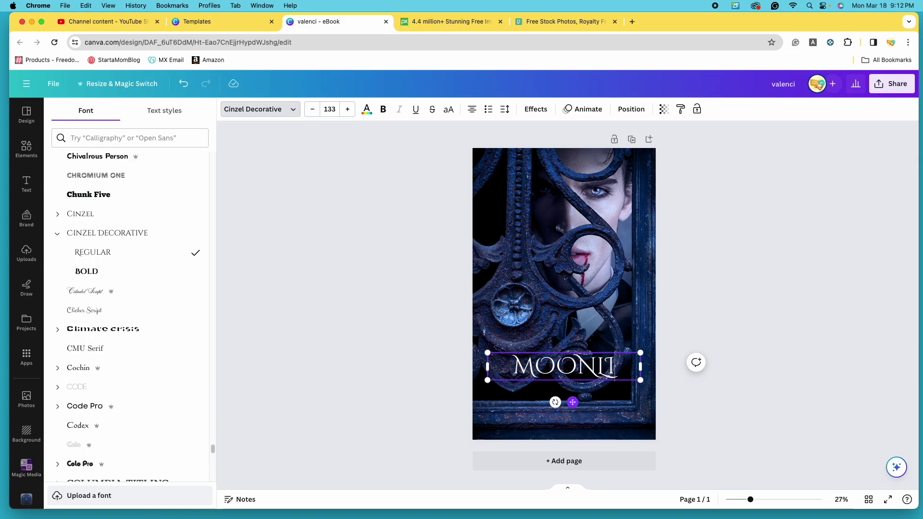
key("BackSpace")
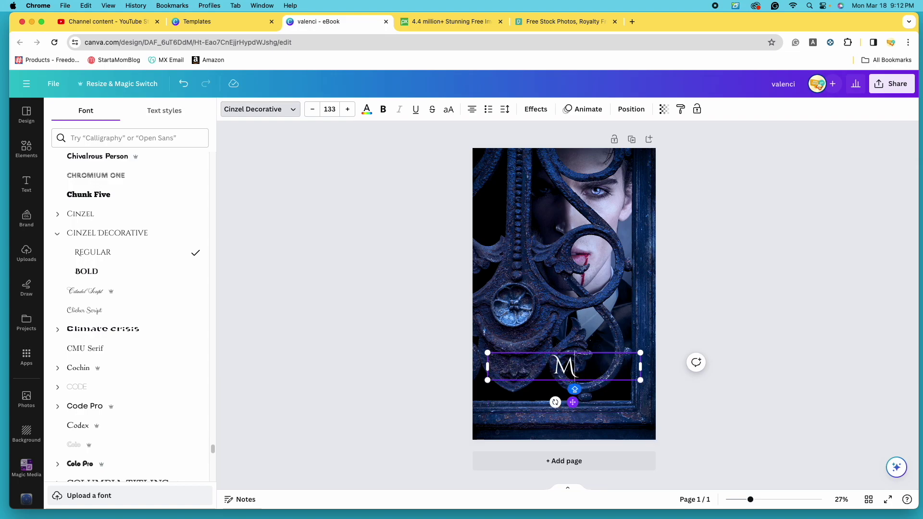
type("OON")
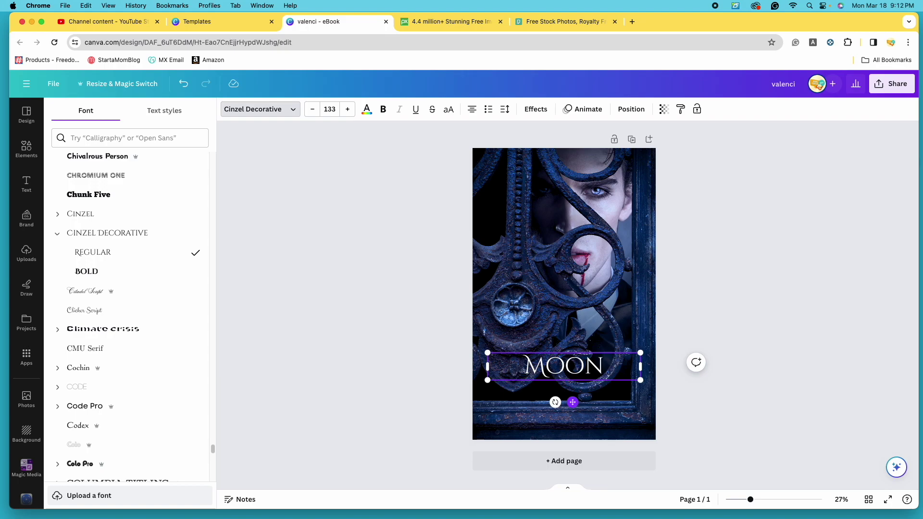
type("LIGHT")
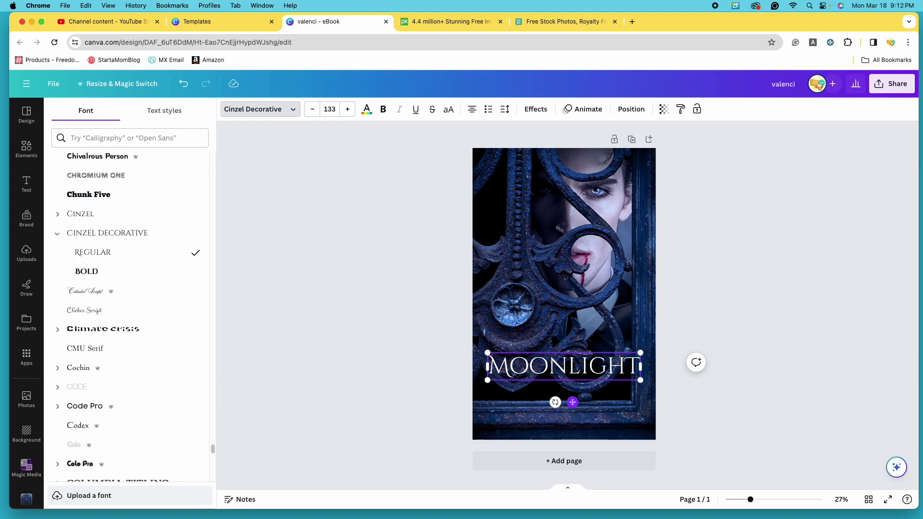
key("Escape")
Zoom in and move the MOONLIGHT title slightly up on the cover.
mouse_move(758, 505)
left_mouse_down()
mouse_move(768, 506)
mouse_move(761, 500)
left_mouse_up()
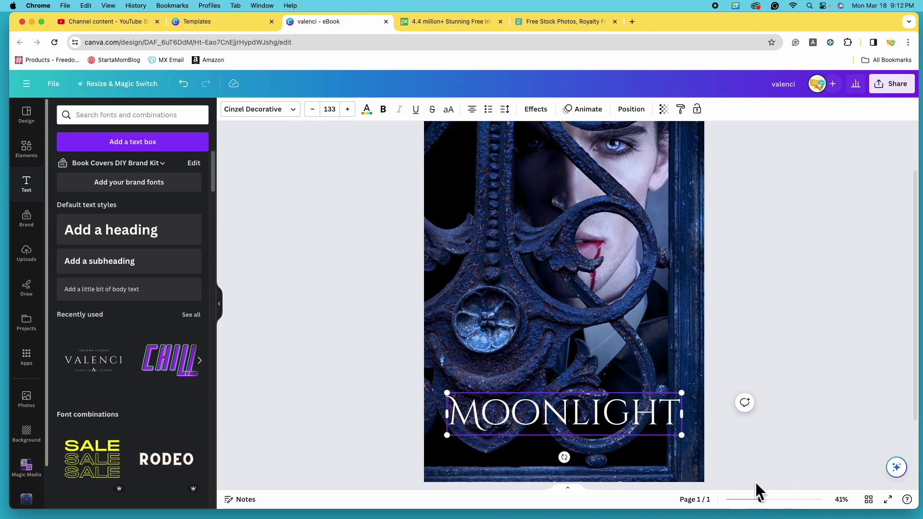
left_click(606, 384)
left_click_drag(611, 387, 605, 367)
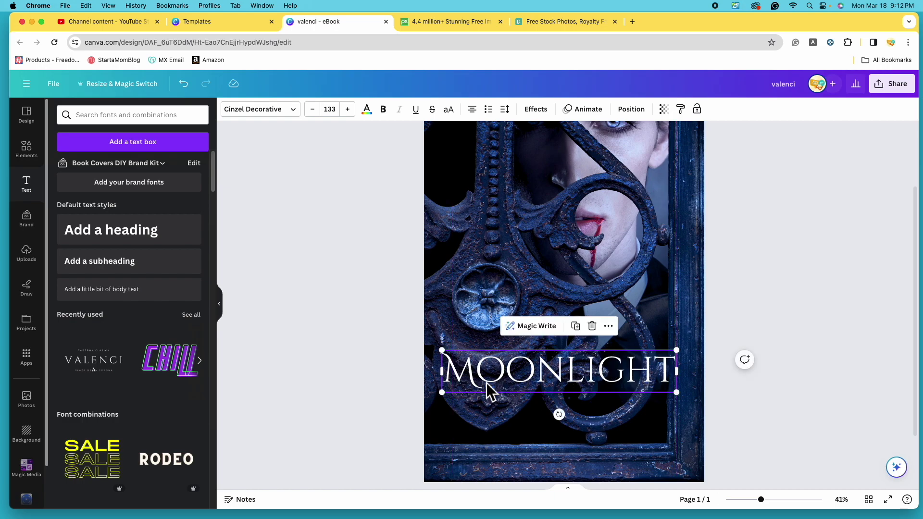
Retype the final T and the L of MOONLIGHT, then reselect the title.
left_click(674, 369)
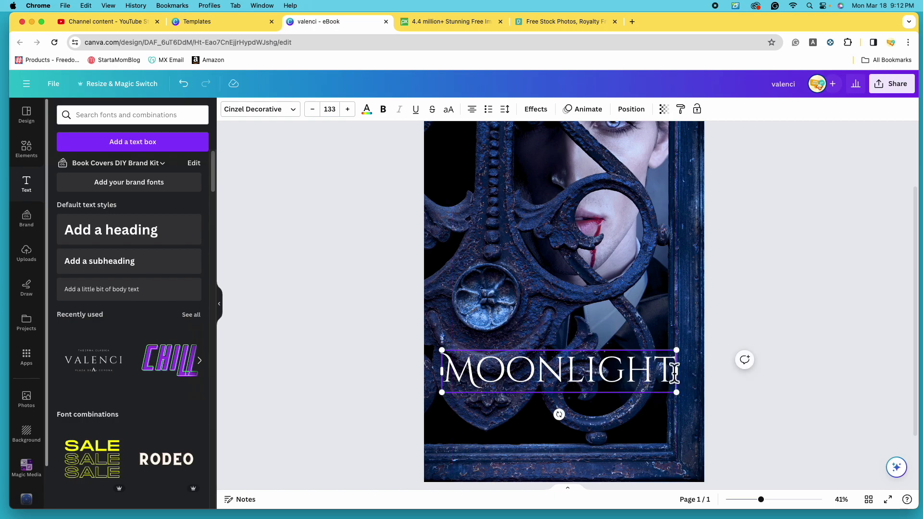
key("BackSpace")
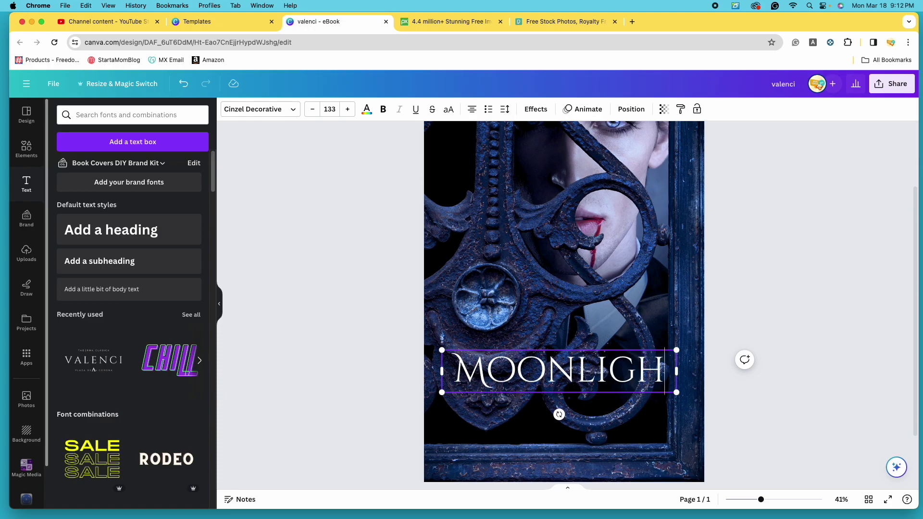
type("T")
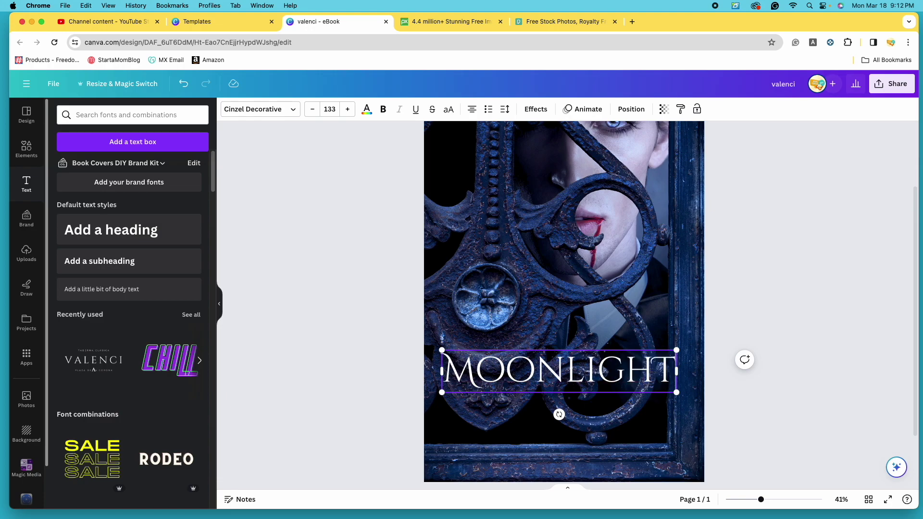
left_click(585, 376)
key("BackSpace")
type("L")
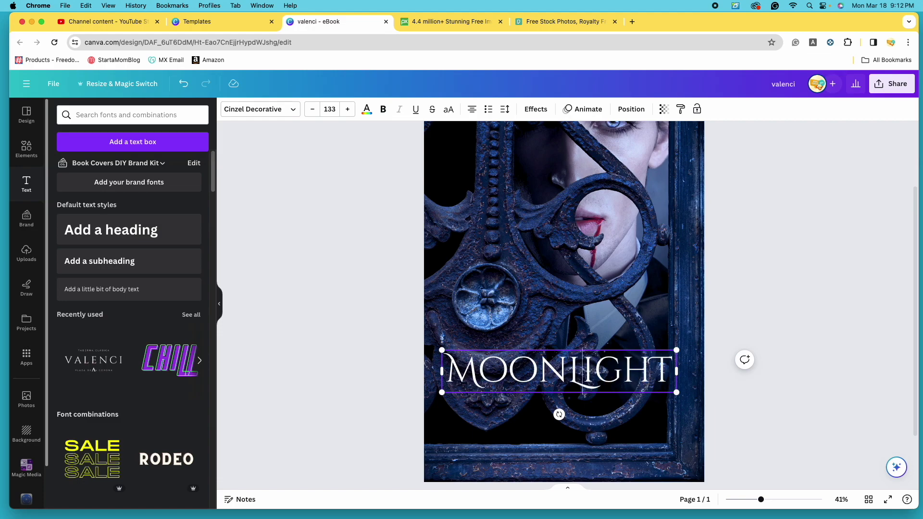
left_click(777, 412)
scroll(780, 414, "down", 3)
left_click(628, 385)
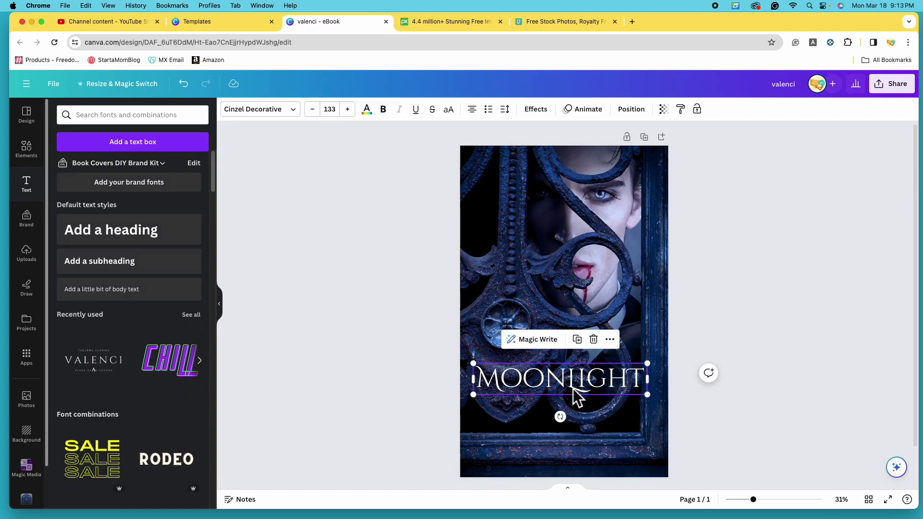
Undo the retyped L and reselect the MOONLIGHT title.
left_click(183, 84)
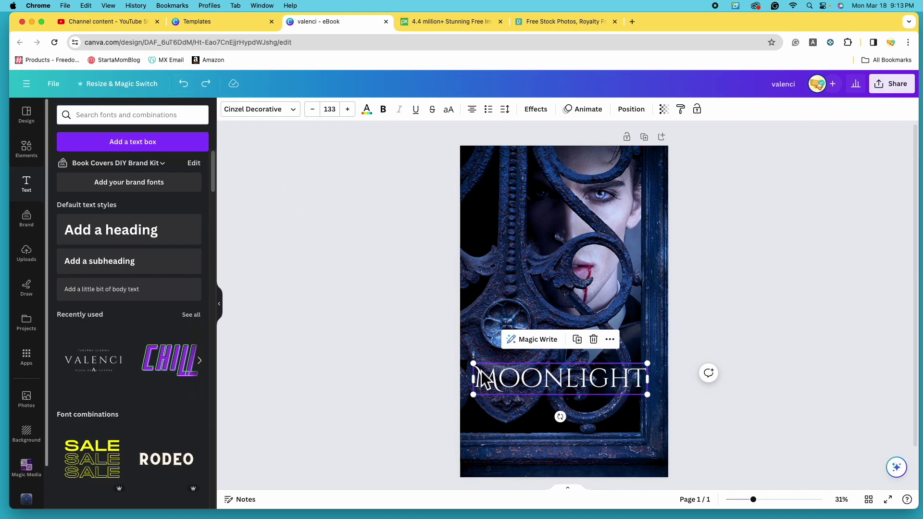
left_click(773, 282)
left_click(595, 387)
Try regular Cinzel, then apply Cinzel Decorative, toggling Bold and back to Regular.
left_click(293, 121)
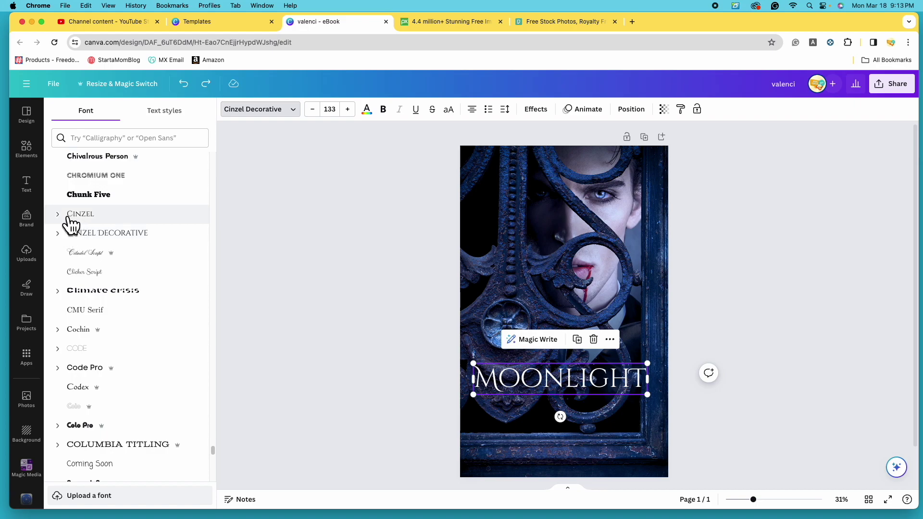
left_click(69, 217)
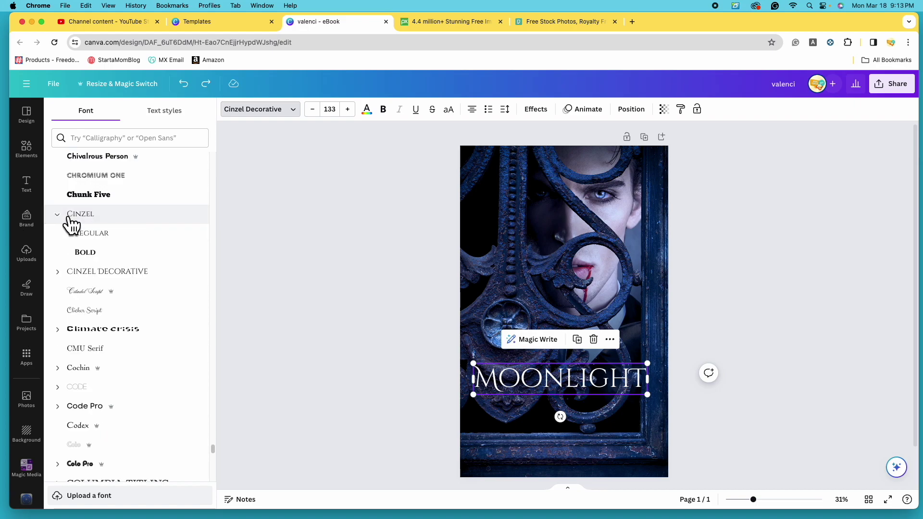
left_click(108, 241)
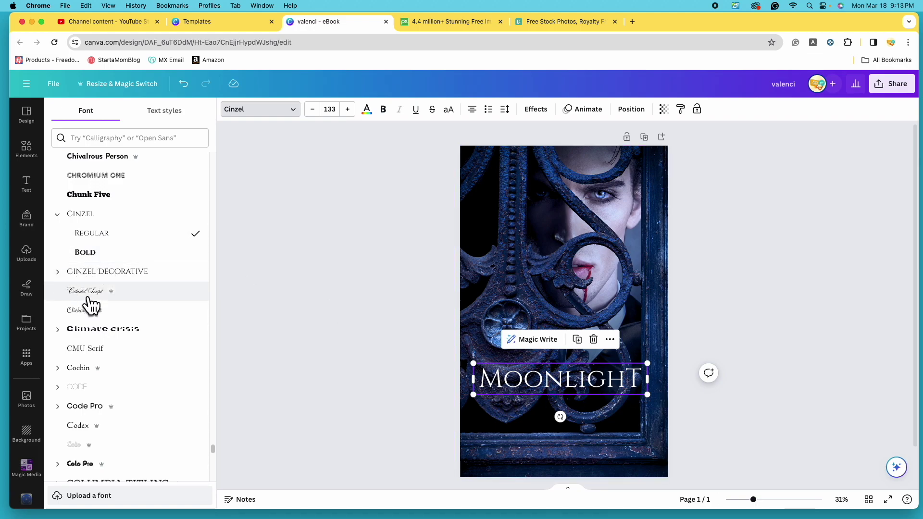
left_click(67, 278)
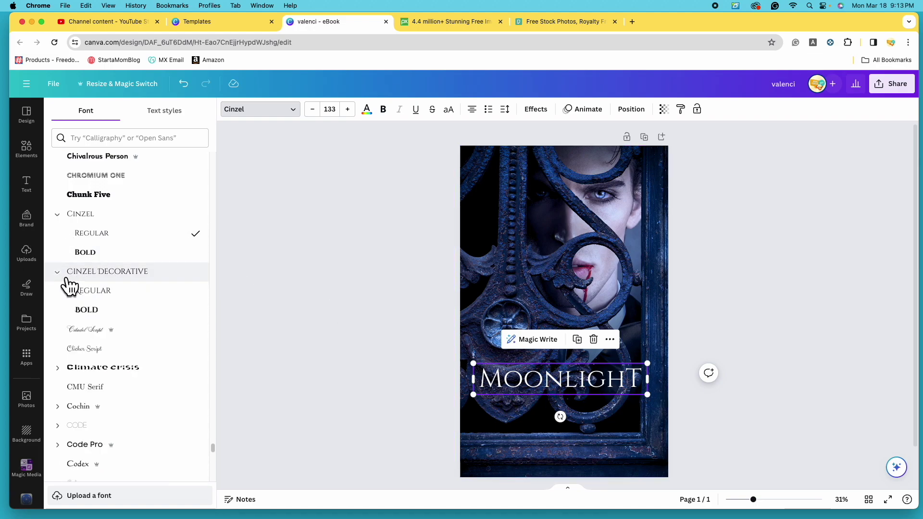
left_click(117, 297)
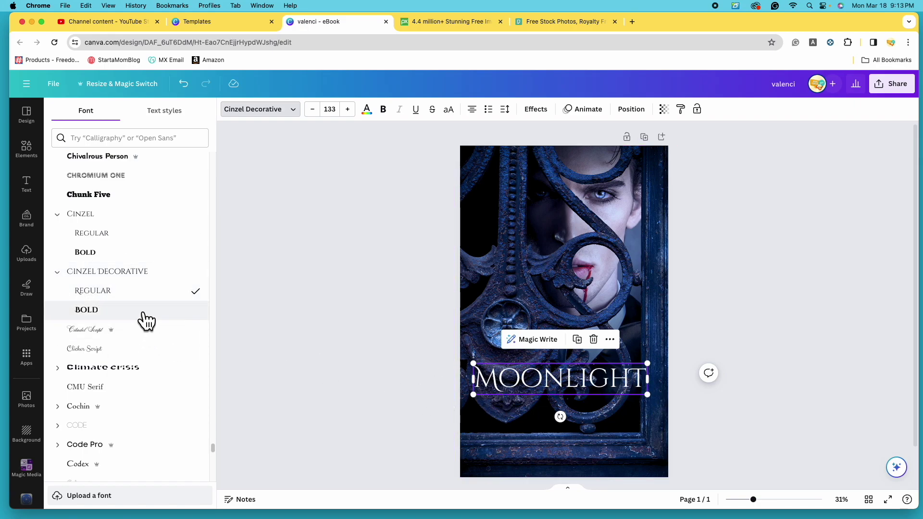
left_click(129, 318)
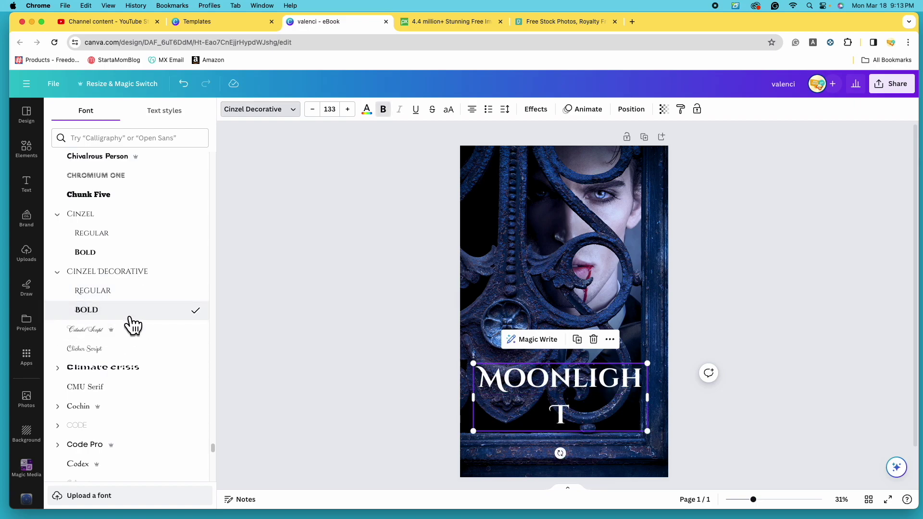
left_click(146, 293)
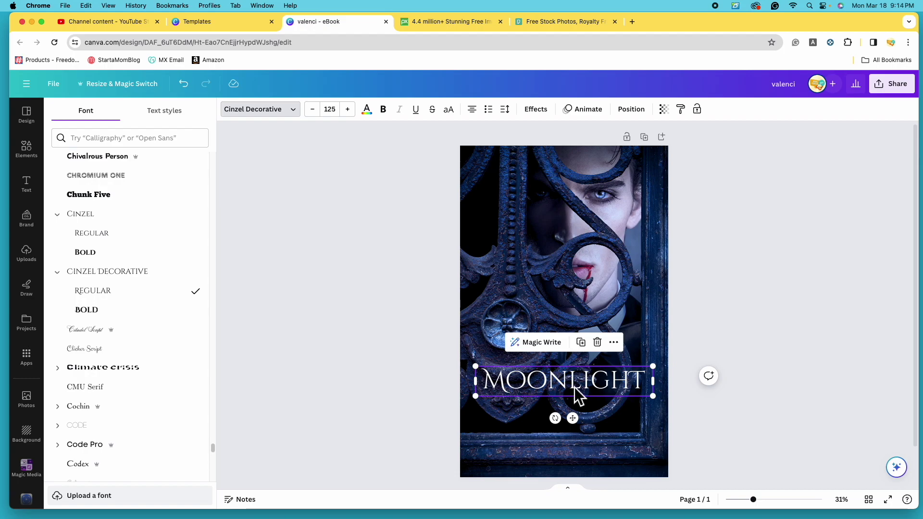
Move the MOONLIGHT title higher on the cover and reselect it.
left_click_drag(578, 397, 578, 343)
left_click(722, 403)
left_click(757, 400)
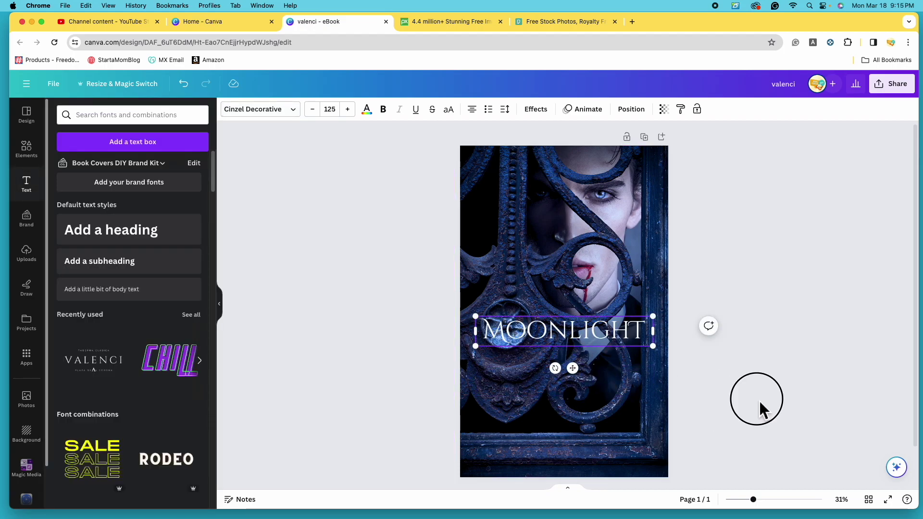
left_click(573, 336)
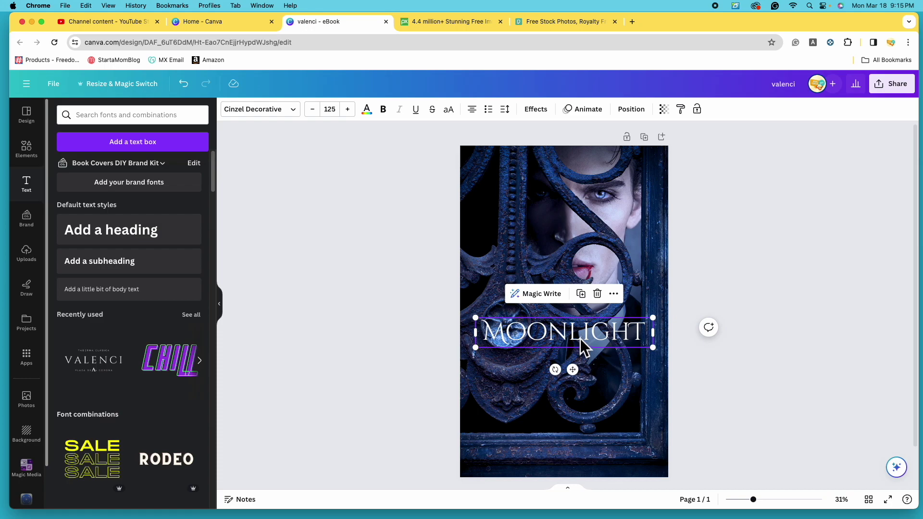
Add a Shadow effect to the title and set its colour to turquoise.
left_click(544, 124)
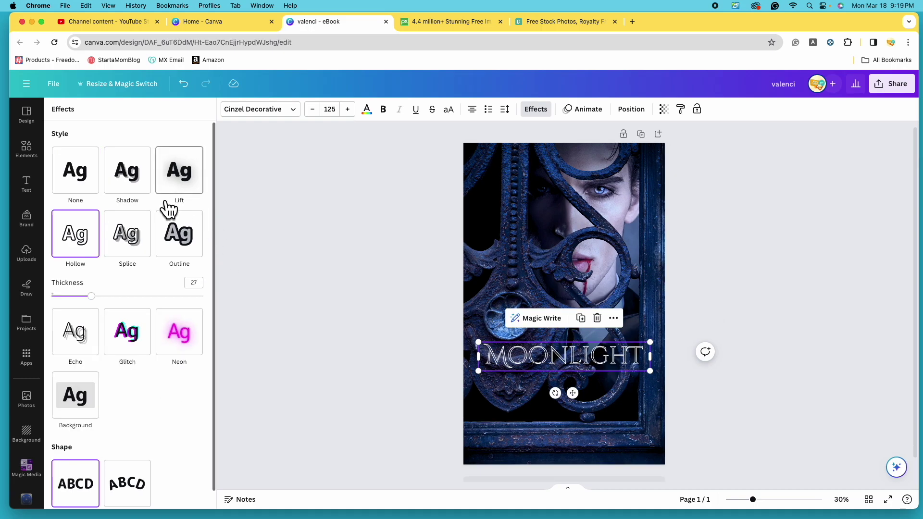
left_click(138, 184)
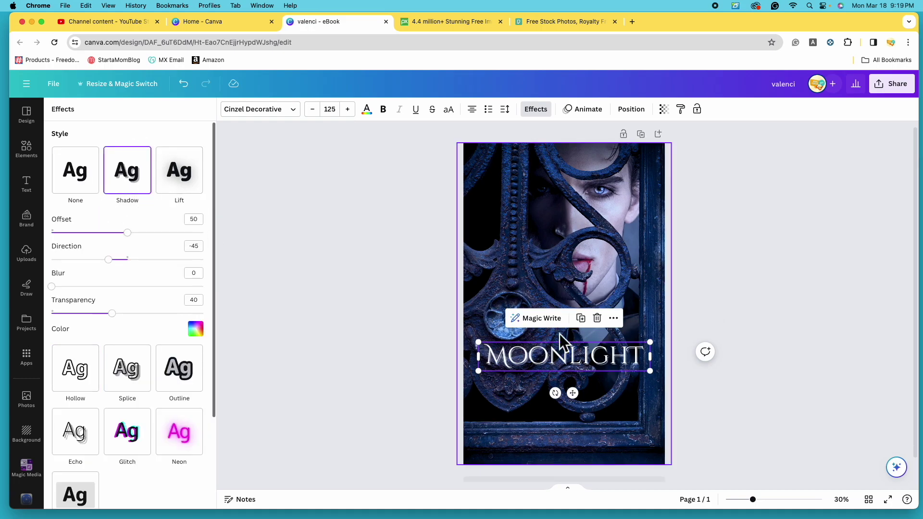
mouse_move(764, 512)
left_mouse_down()
mouse_move(772, 504)
mouse_move(783, 513)
left_mouse_up()
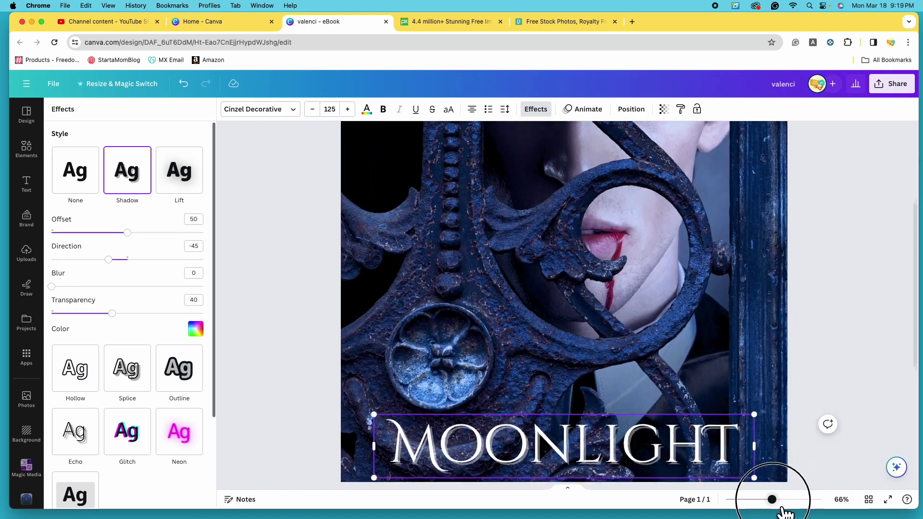
scroll(641, 373, "down", 1)
scroll(641, 373, "up", 5)
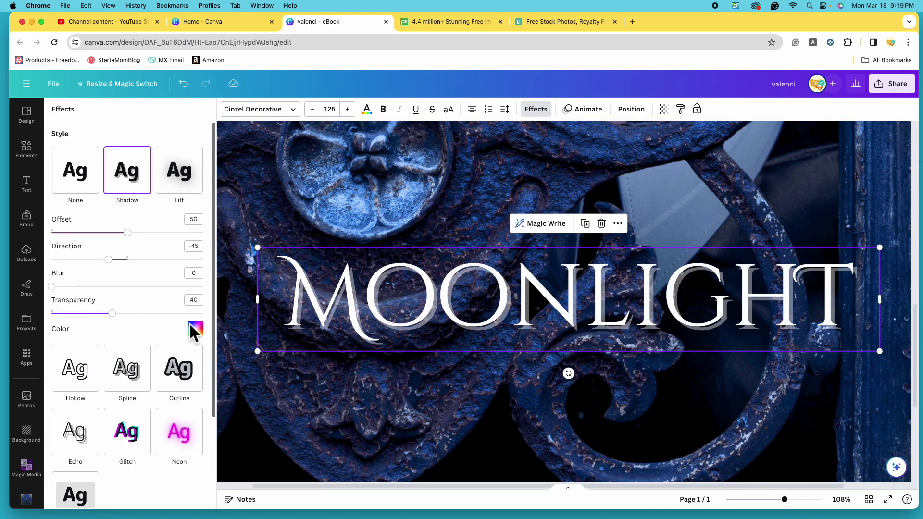
left_click(200, 336)
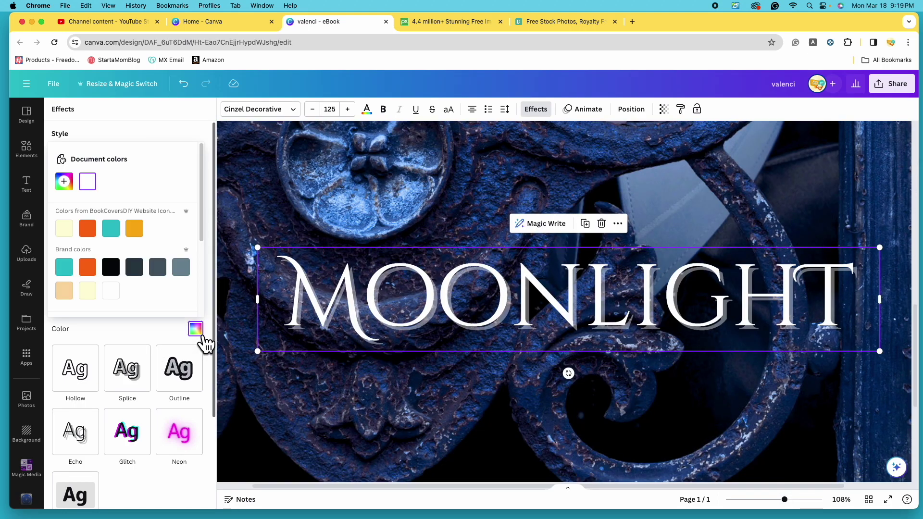
scroll(102, 262, "down", 3)
left_click(67, 233)
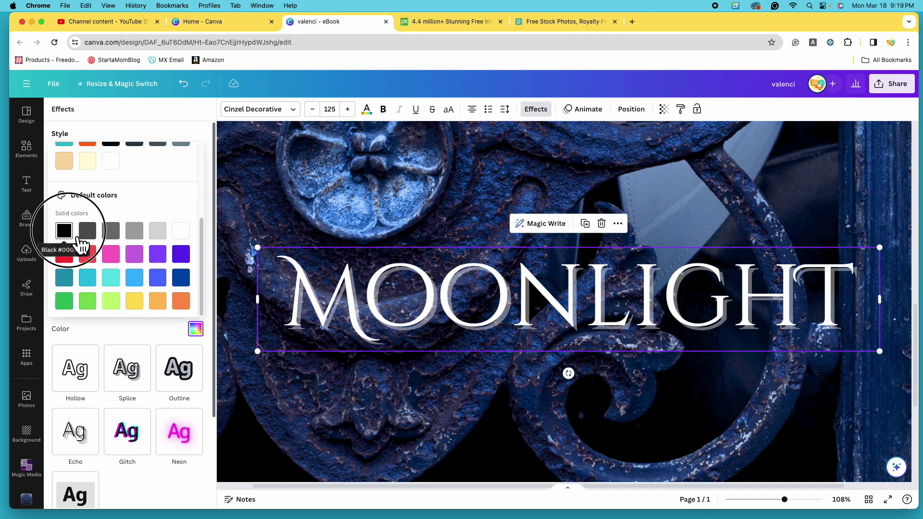
left_click(116, 282)
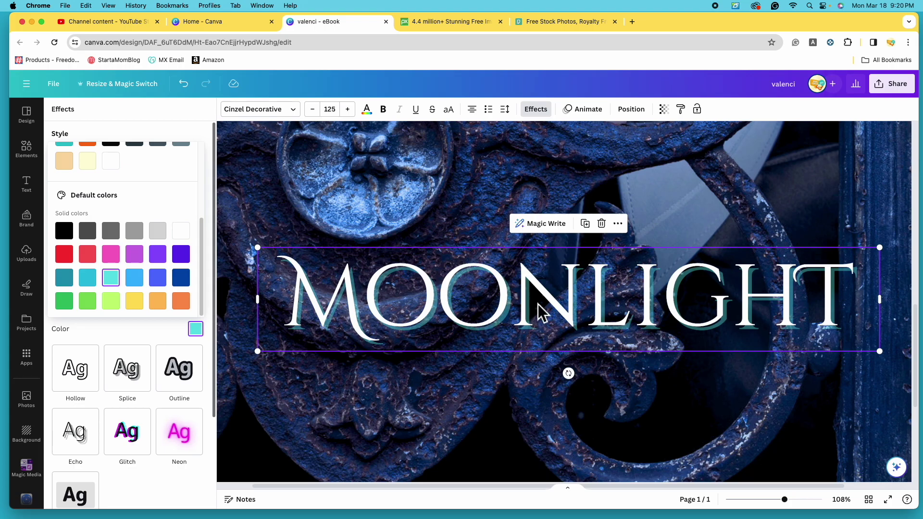
left_click(404, 304)
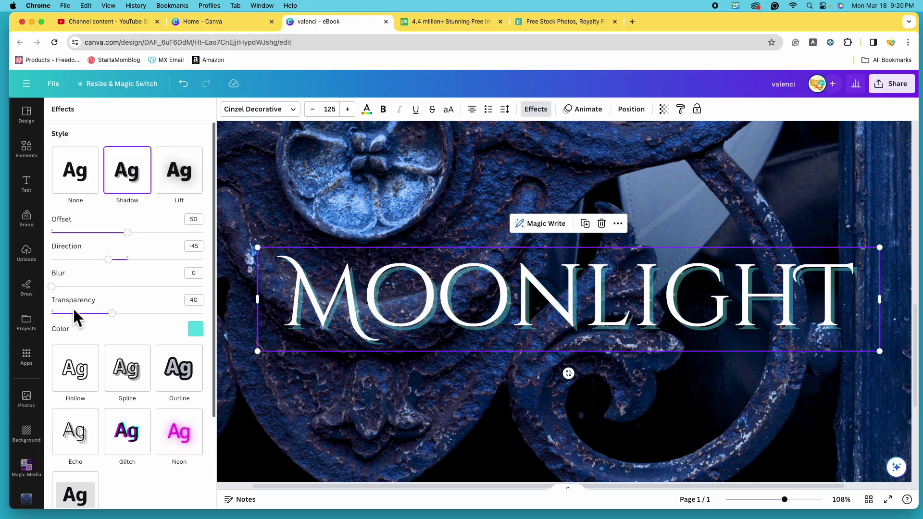
Set the shadow's transparency to 100 and its offset to 30.
left_click_drag(112, 313, 239, 327)
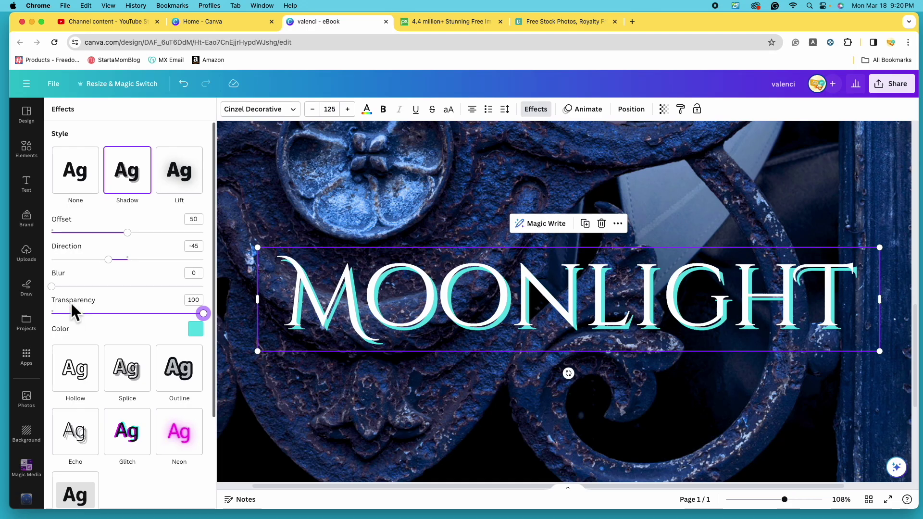
left_click_drag(61, 295, 39, 296)
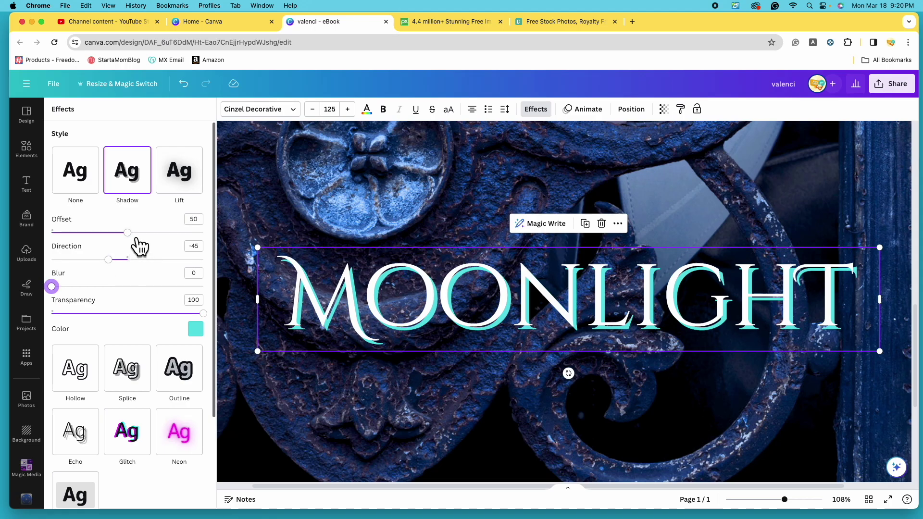
left_click_drag(127, 234, 269, 264)
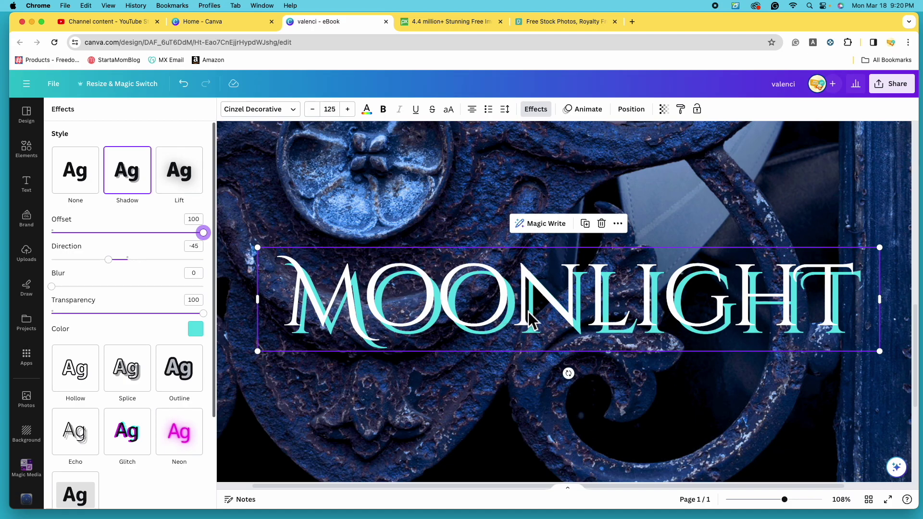
left_click_drag(212, 238, 110, 244)
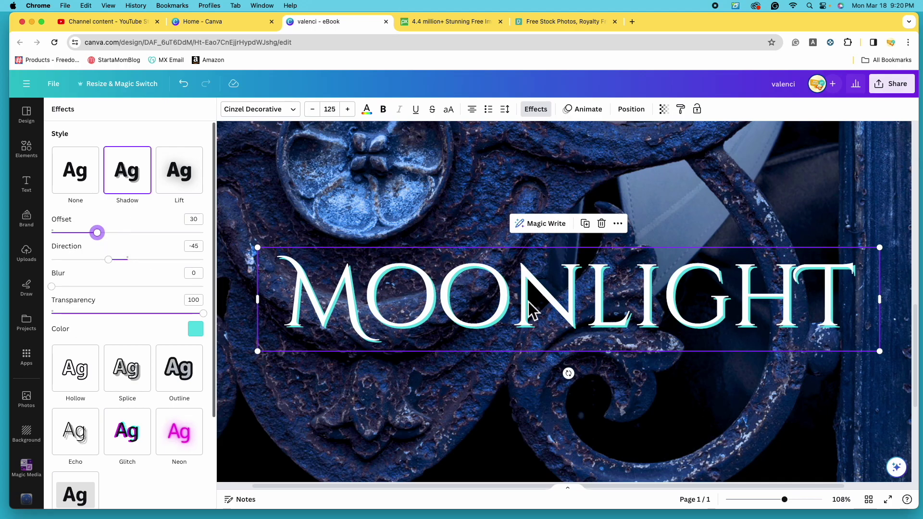
left_click_drag(797, 512, 764, 506)
scroll(750, 447, "up", 2)
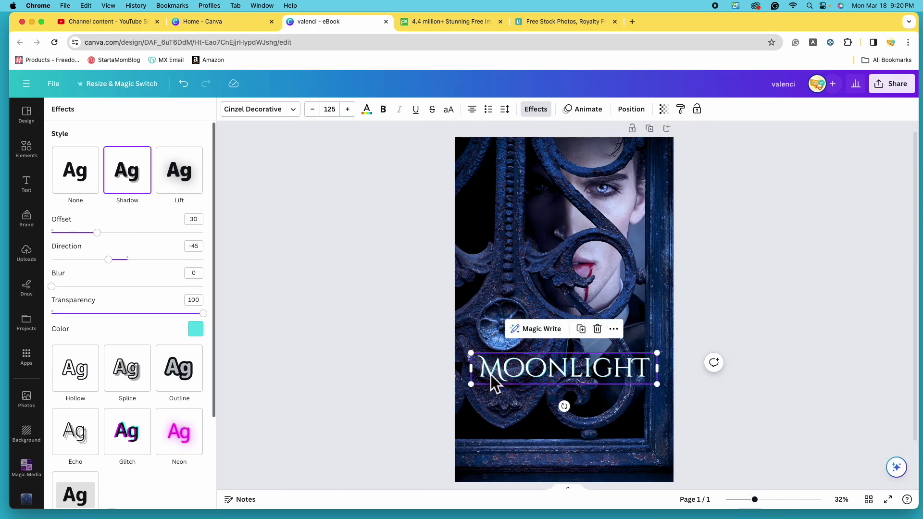
left_click_drag(765, 507, 784, 505)
scroll(630, 356, "down", 5)
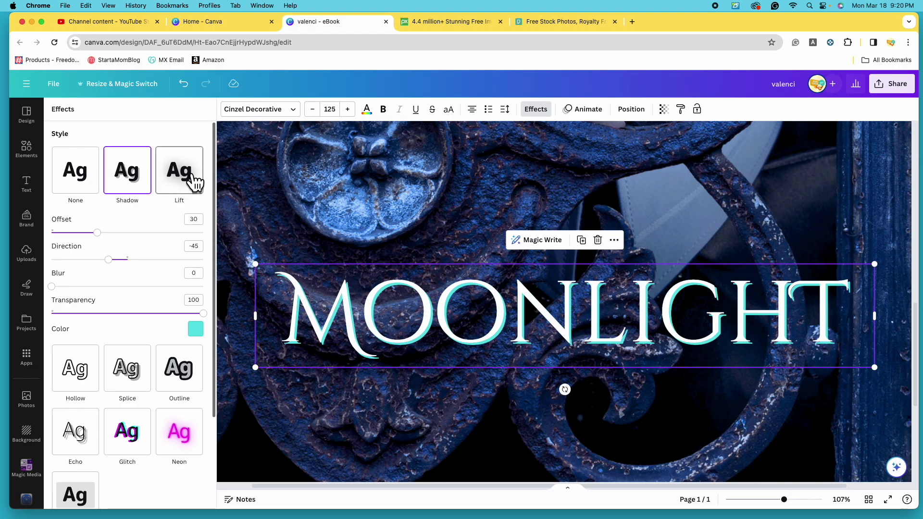
Remove the MOONLIGHT shadow and try the Lift effect at full strength.
left_click(91, 192)
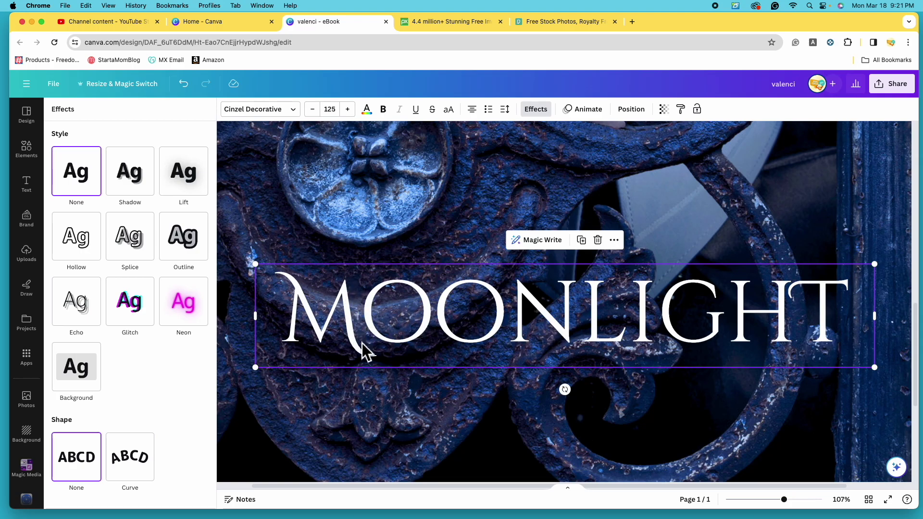
scroll(397, 334, "up", 5)
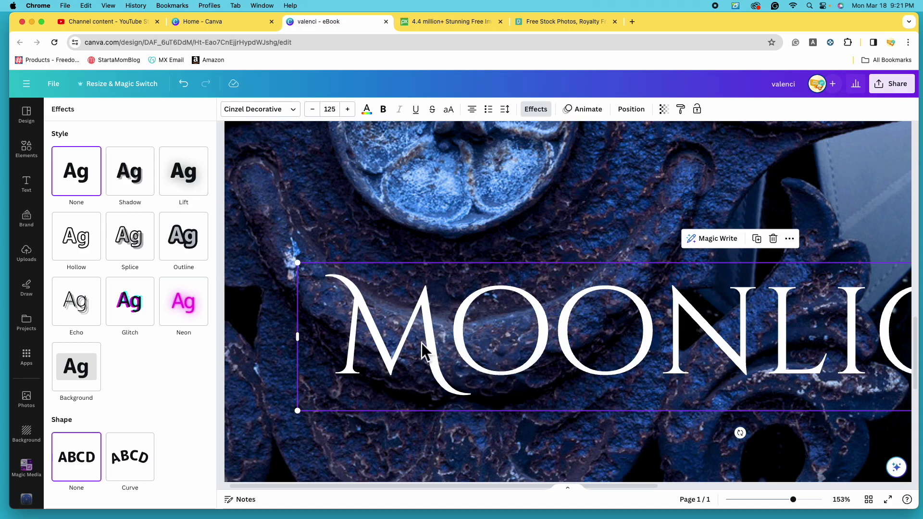
left_click(197, 186)
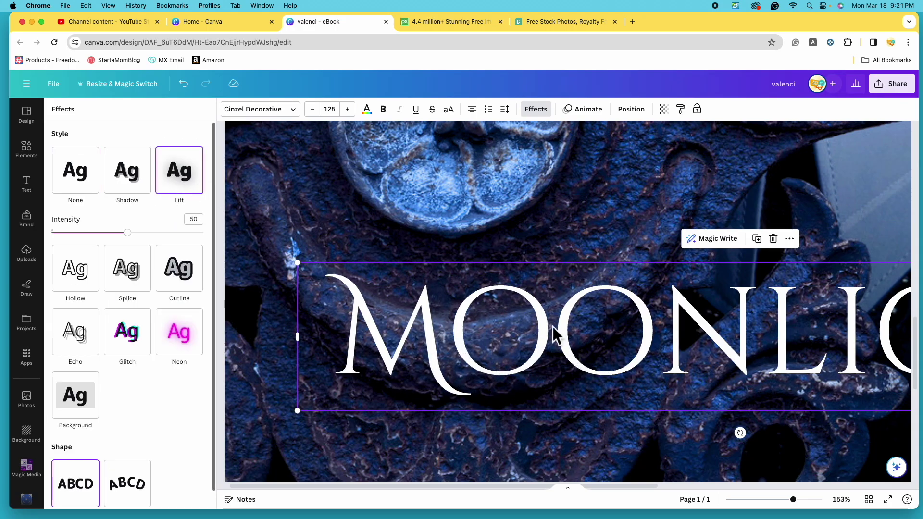
left_click_drag(127, 232, 270, 271)
left_click_drag(792, 499, 763, 509)
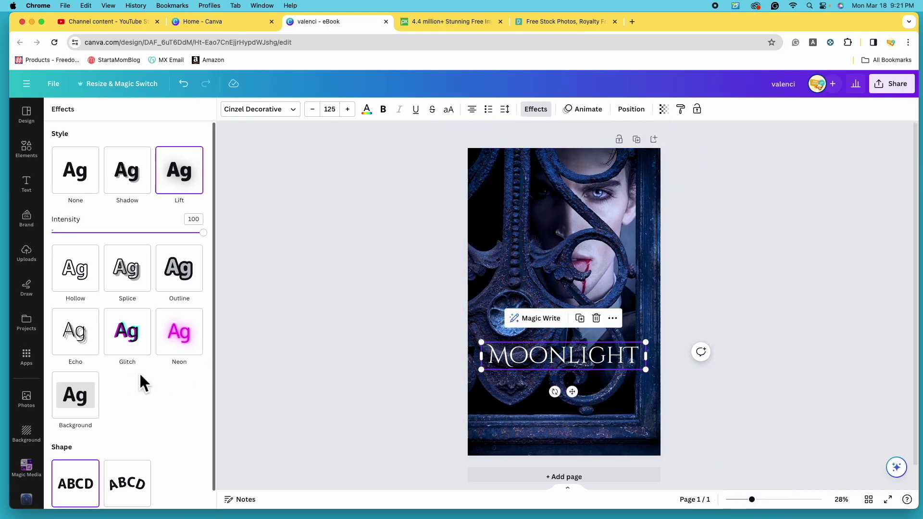
Apply the Neon effect to MOONLIGHT at intensity 100 and view the whole cover.
left_click(182, 346)
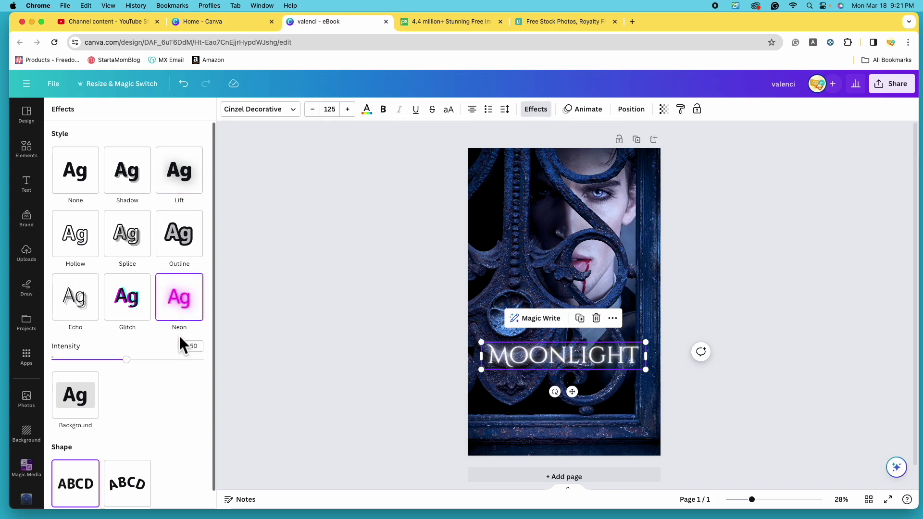
left_click(201, 362)
left_click_drag(753, 500, 780, 500)
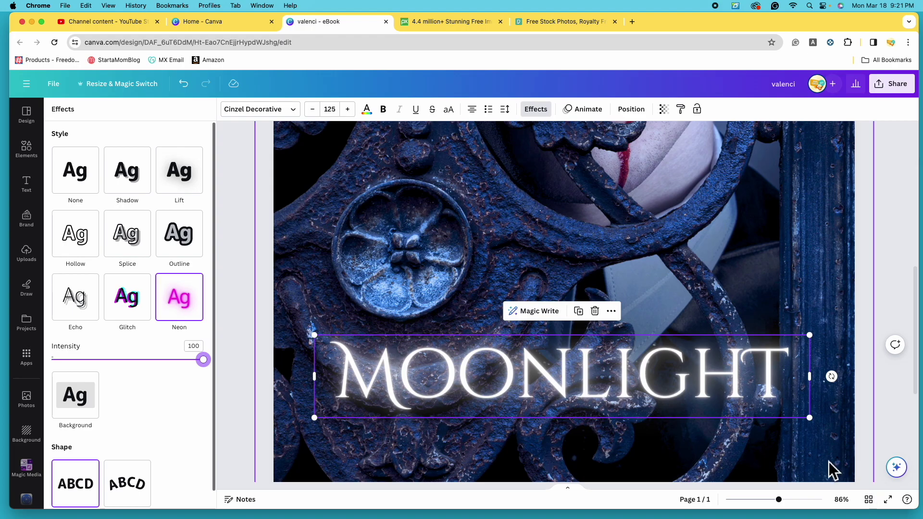
left_click(769, 500)
left_click_drag(780, 504, 764, 507)
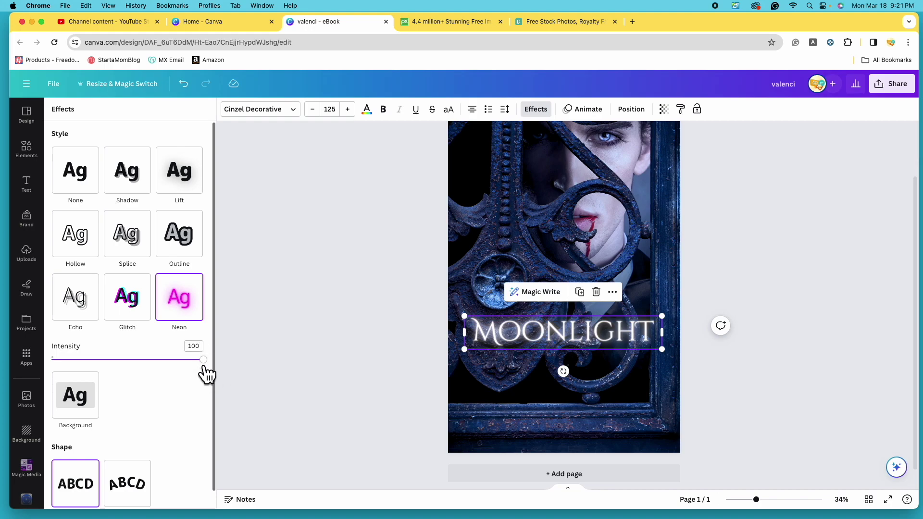
key("Escape")
scroll(350, 346, "up", 1)
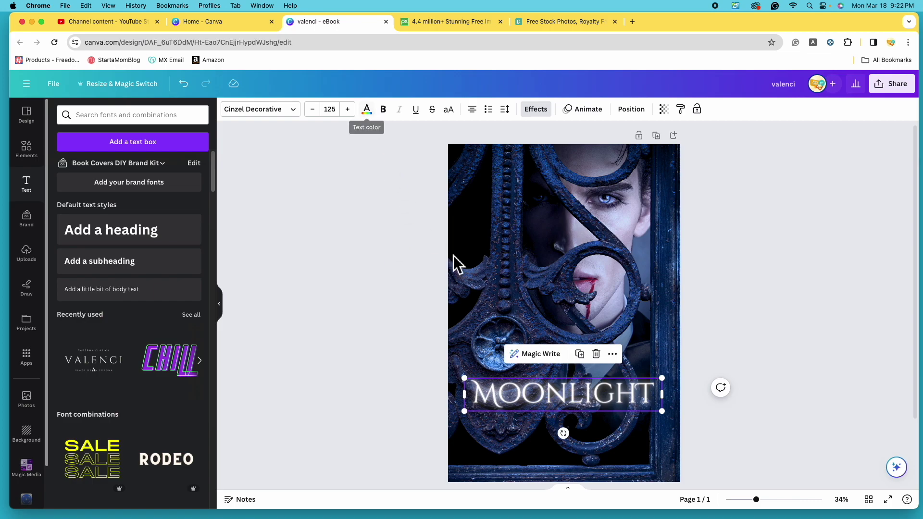
Try yellow, lime green, light blue, turquoise and cyan on MOONLIGHT, ending on light blue.
left_click(379, 115)
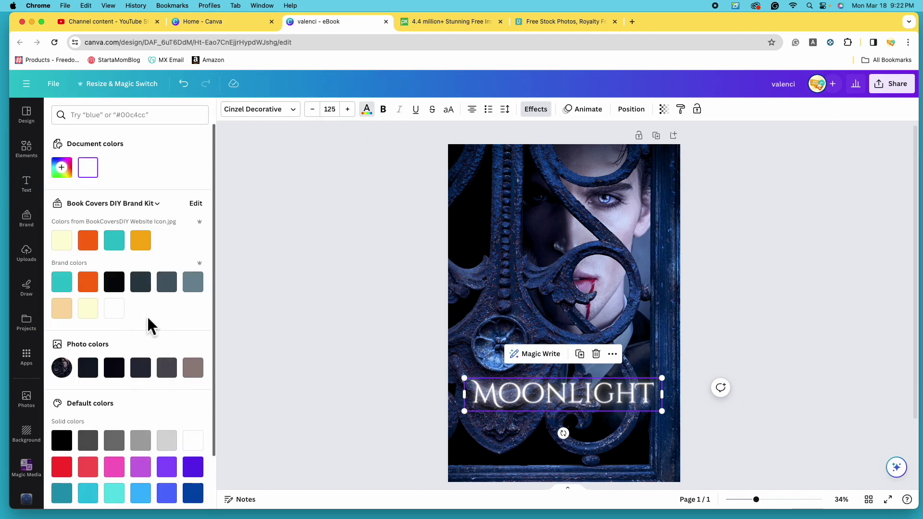
scroll(155, 375, "down", 2)
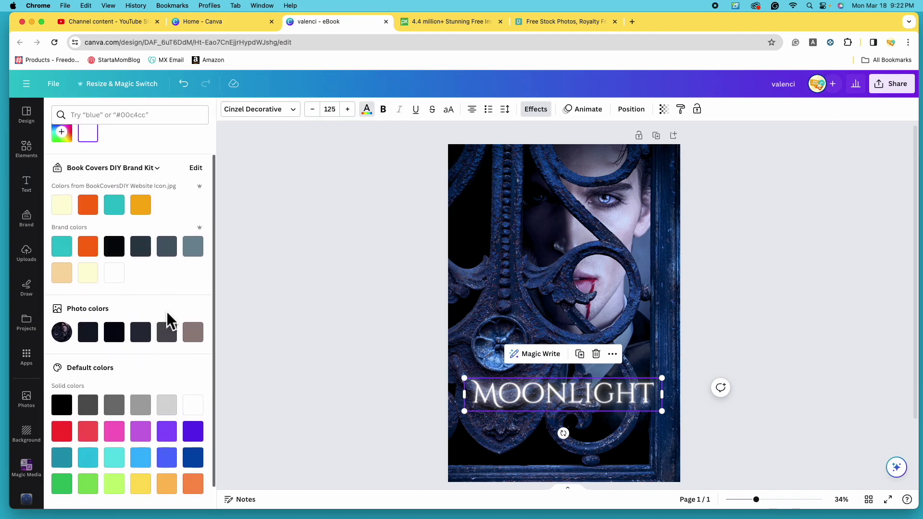
scroll(167, 321, "up", 2)
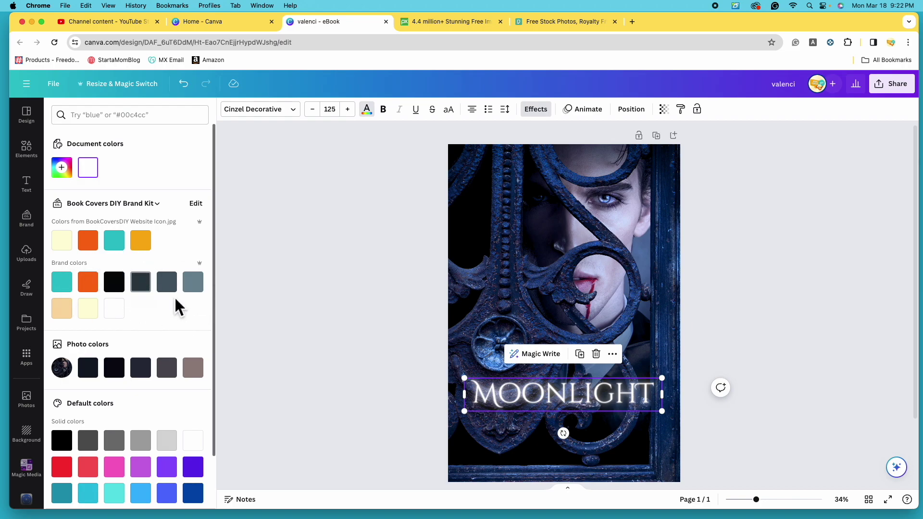
scroll(176, 304, "down", 2)
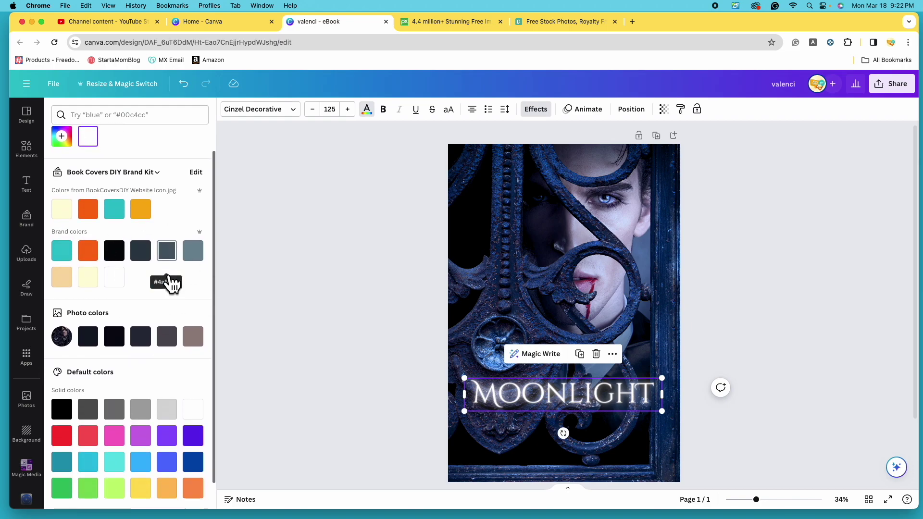
scroll(171, 285, "down", 2)
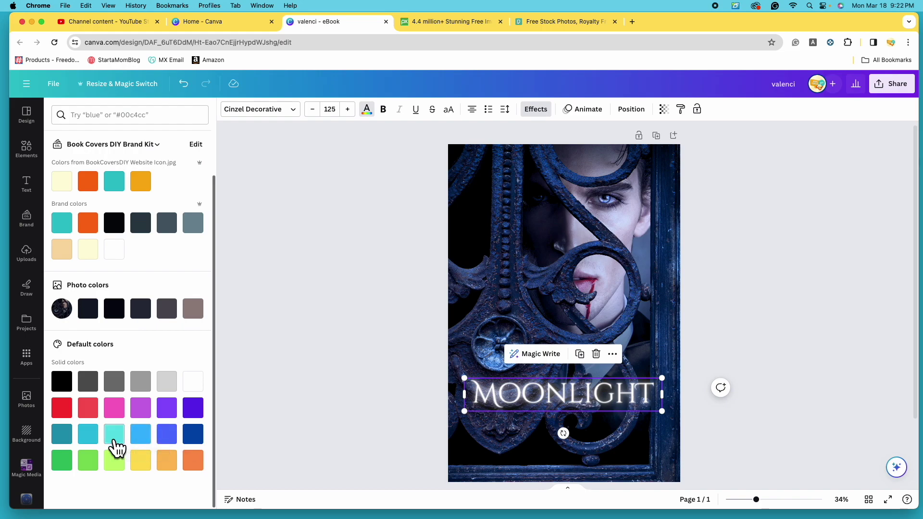
left_click(144, 464)
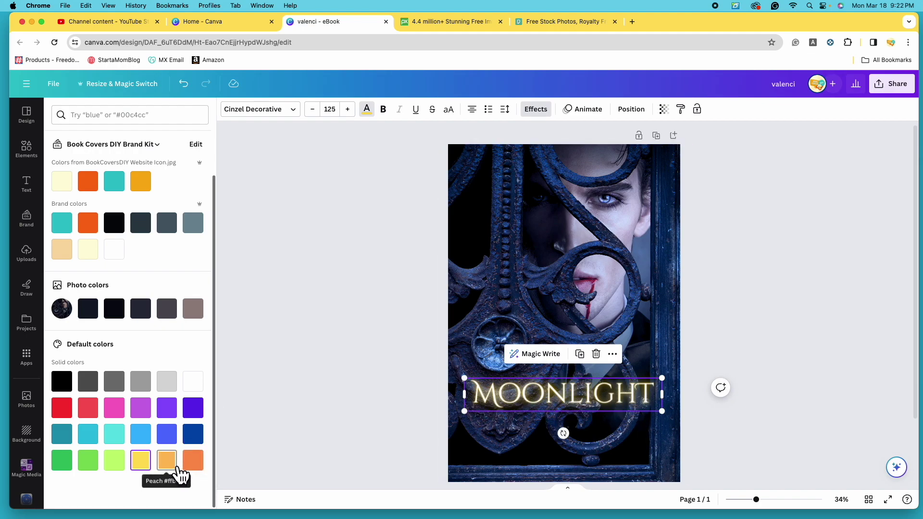
left_click(115, 463)
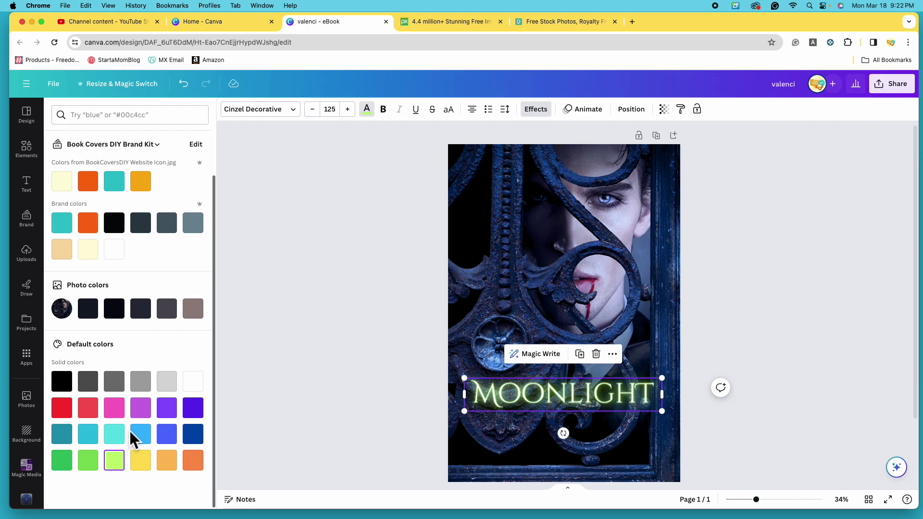
left_click(143, 438)
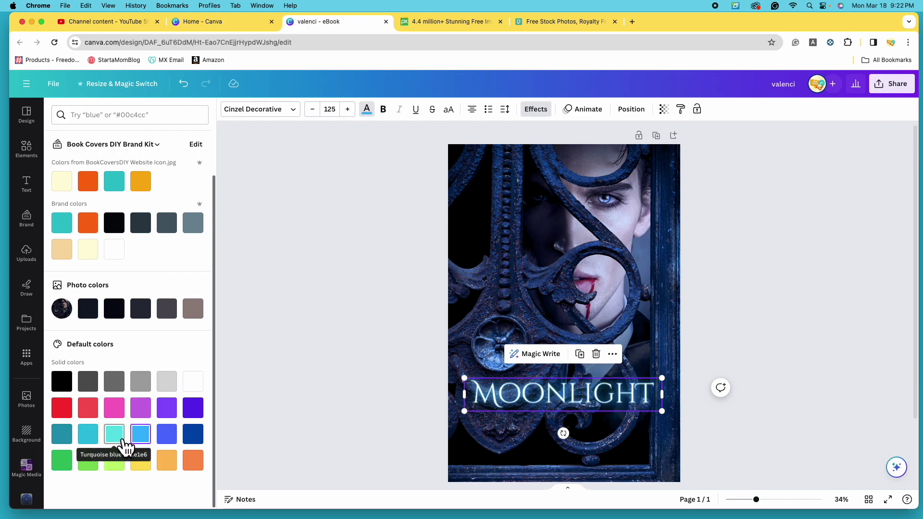
left_click(116, 435)
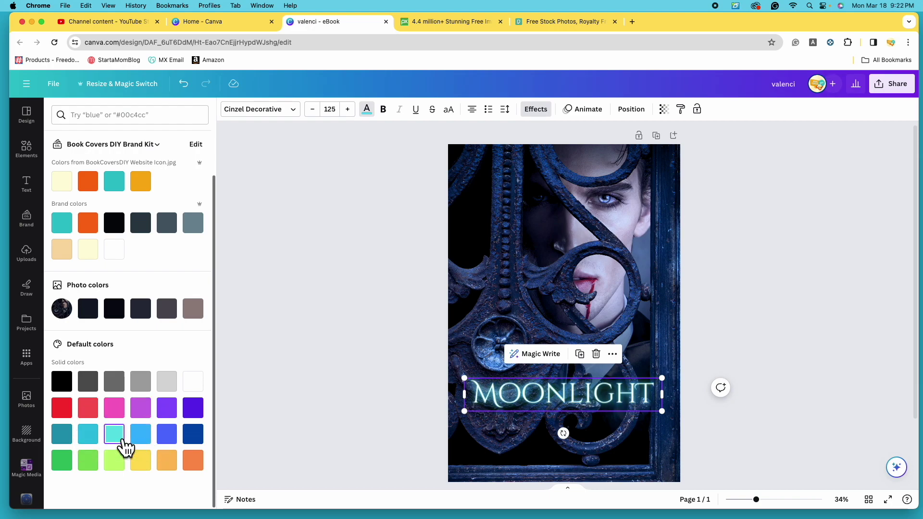
left_click(92, 438)
left_click(153, 444)
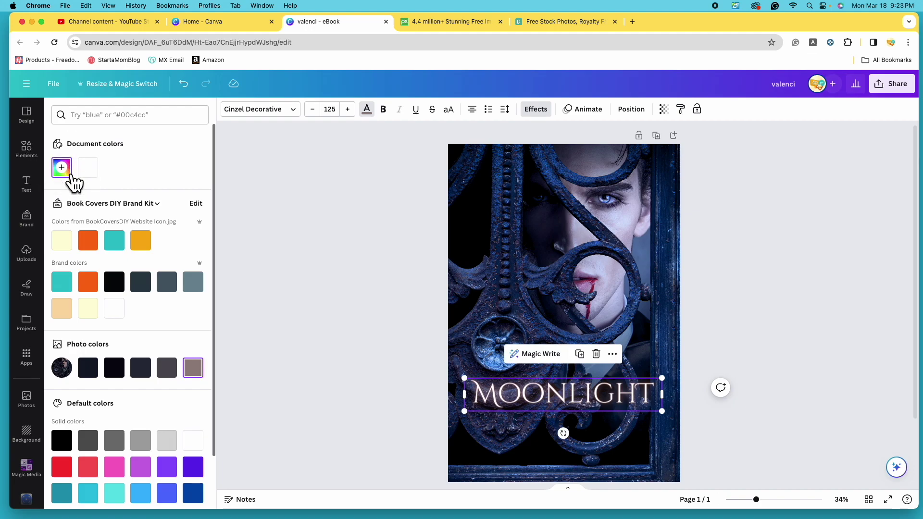
Mix a more saturated, cyan-shifted custom colour for the MOONLIGHT title.
left_click(74, 181)
left_click_drag(80, 256, 143, 256)
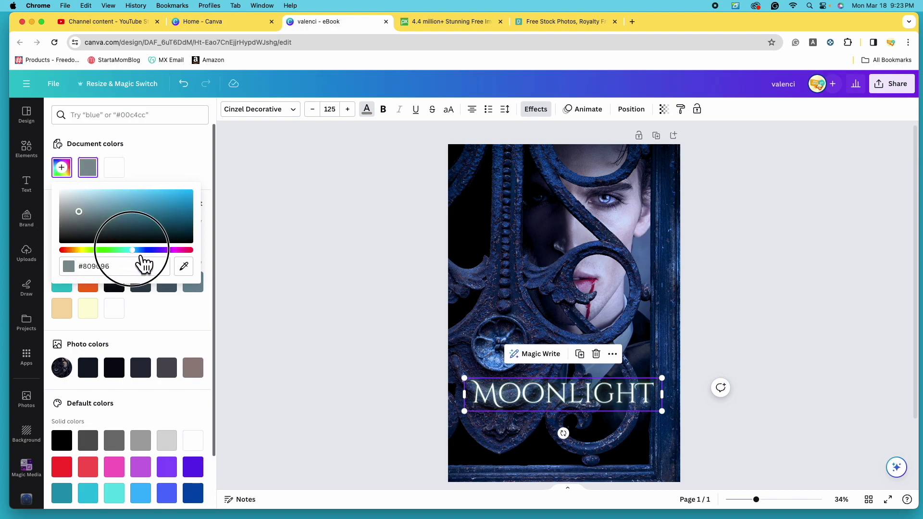
left_click_drag(79, 211, 153, 192)
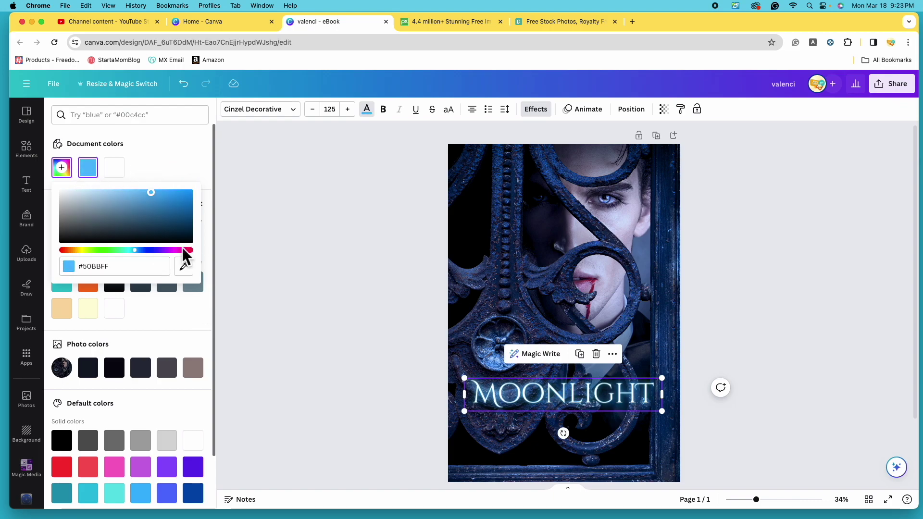
Eyedropper photo colours onto MOONLIGHT, settle on the eye's pale blue, and lower the title slightly.
left_click(193, 274)
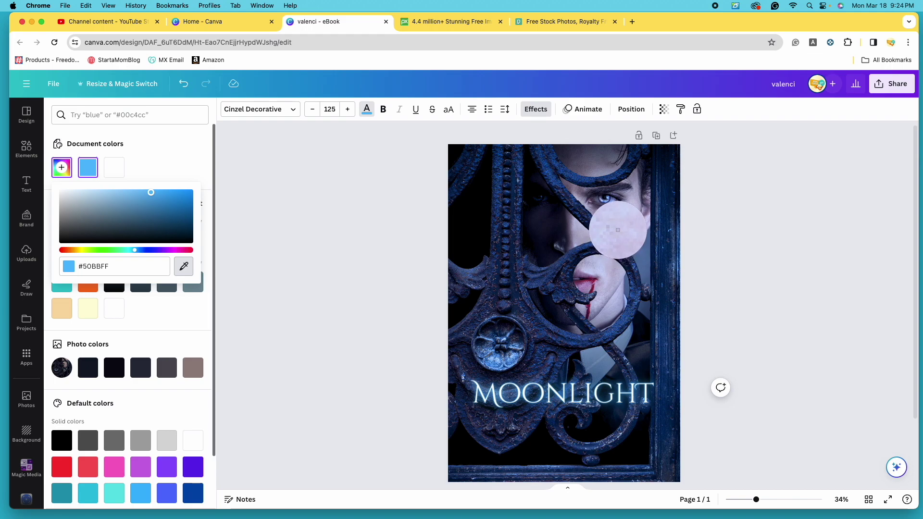
left_click(617, 230)
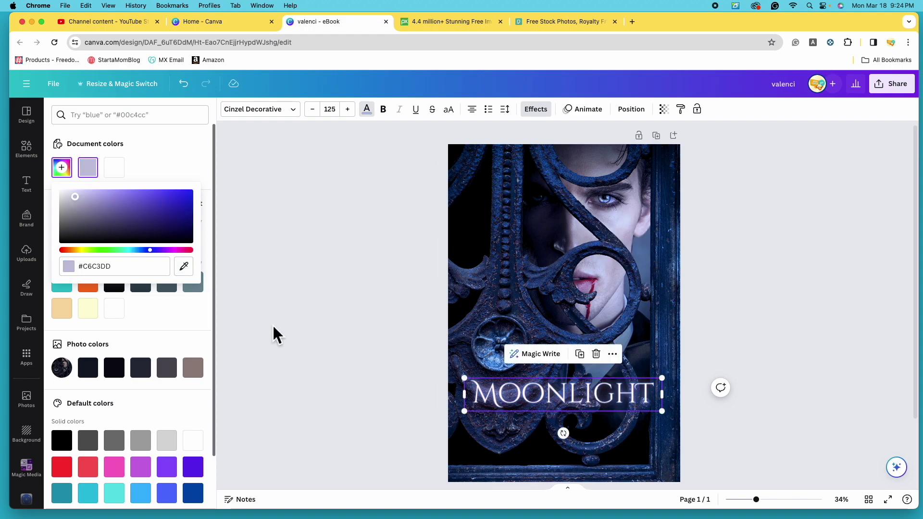
left_click(184, 266)
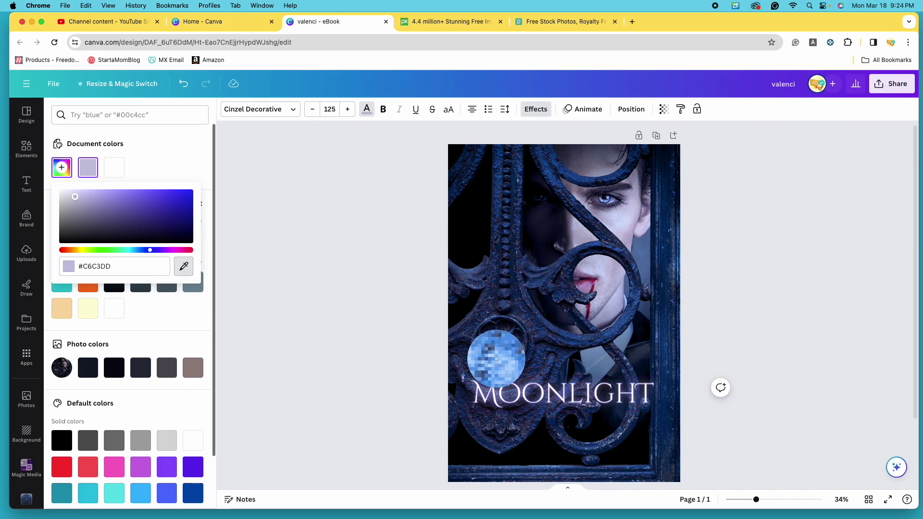
left_click(496, 358)
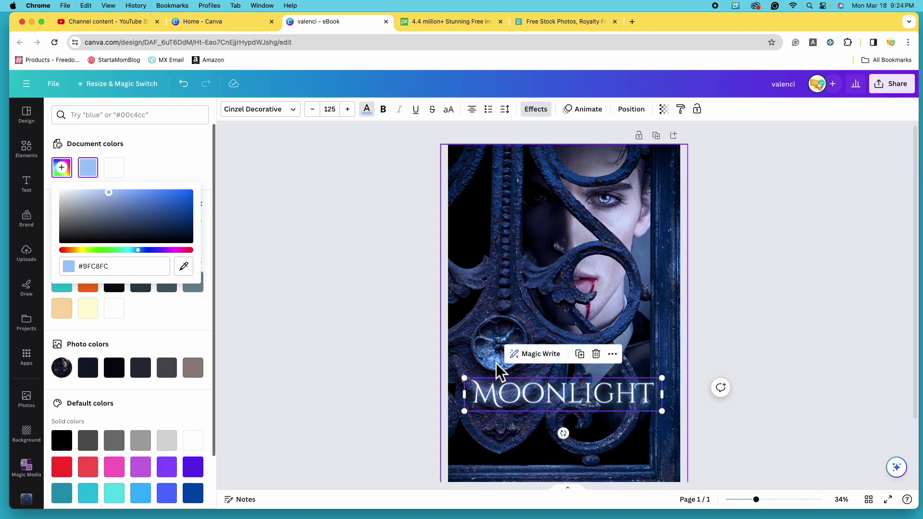
left_click(184, 266)
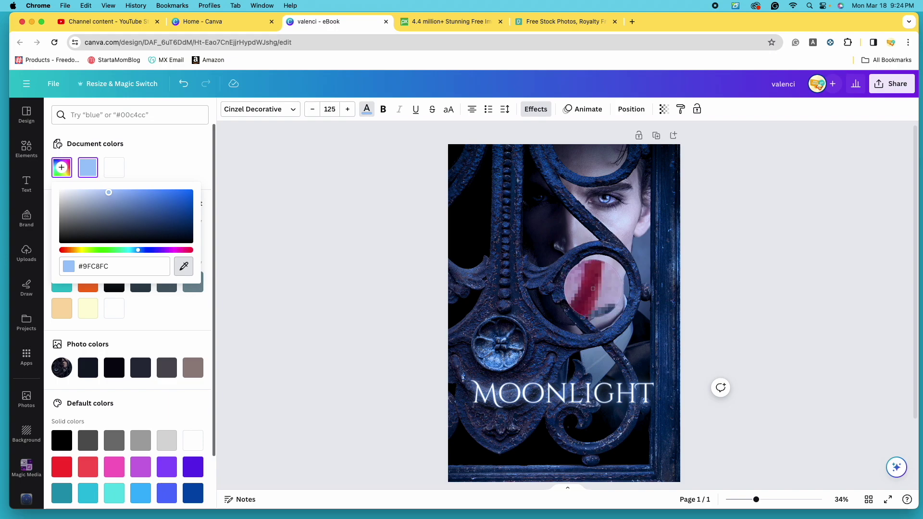
left_click(593, 288)
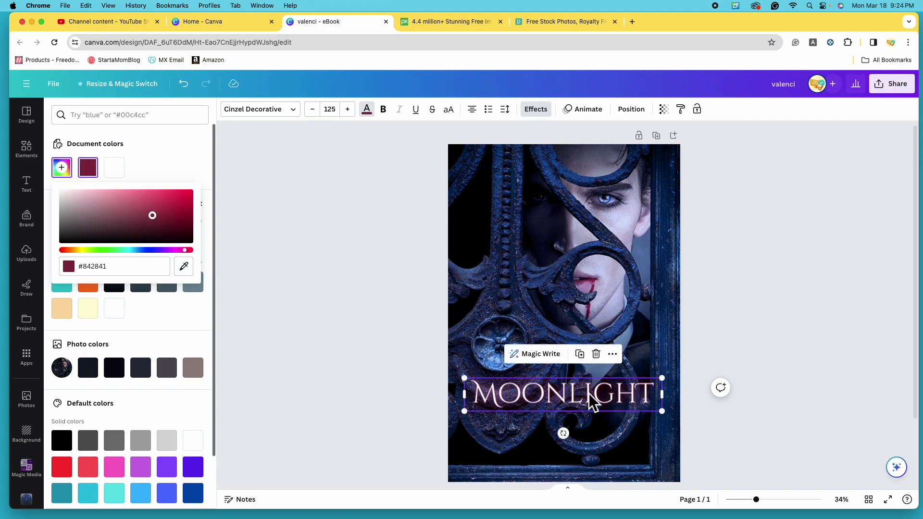
left_click(183, 266)
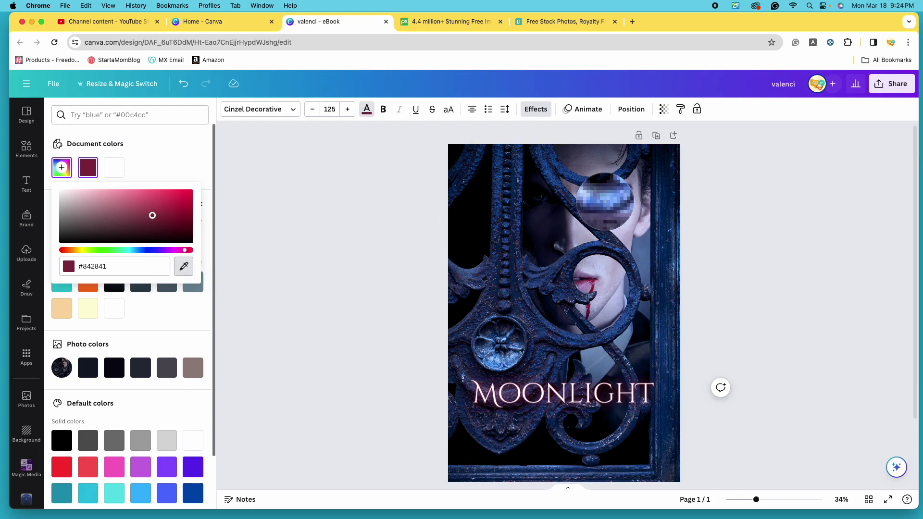
left_click(604, 201)
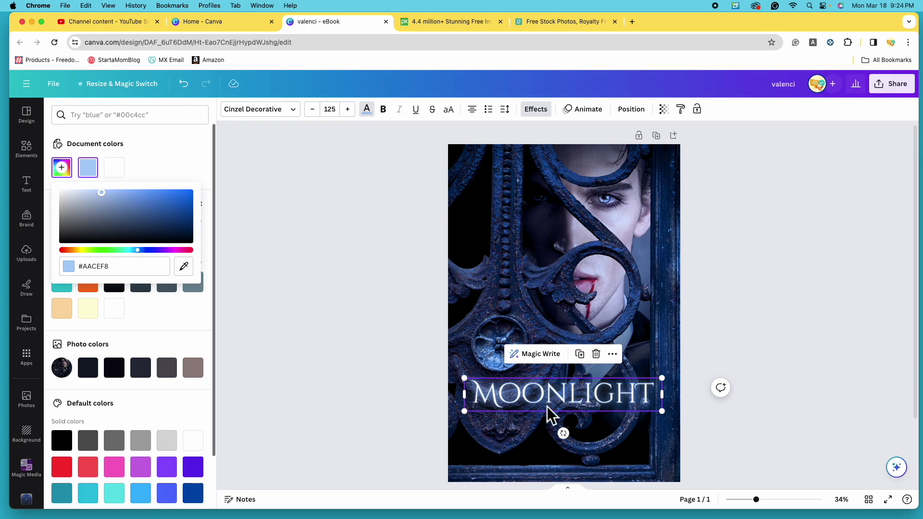
mouse_move(554, 412)
left_mouse_down()
mouse_move(546, 418)
mouse_move(552, 412)
left_mouse_up()
key("Escape")
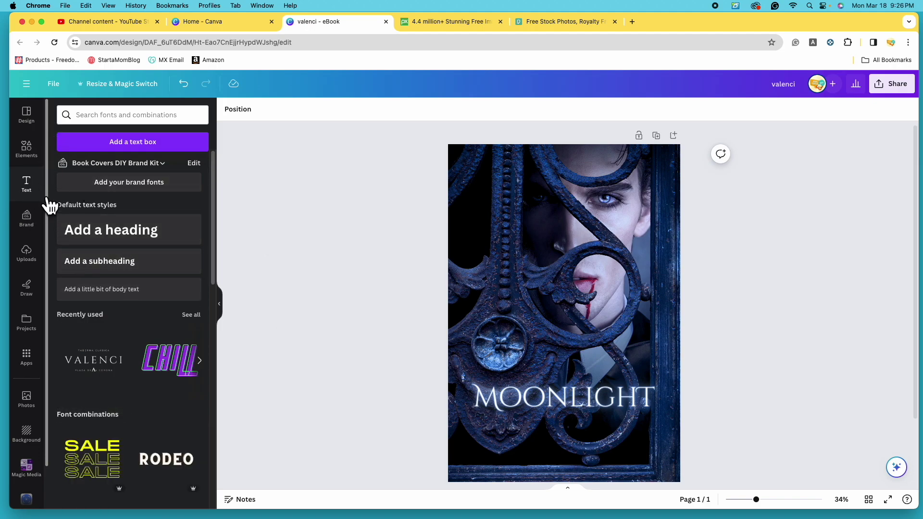
Add a subheading text box and move it just below MOONLIGHT.
left_click(120, 270)
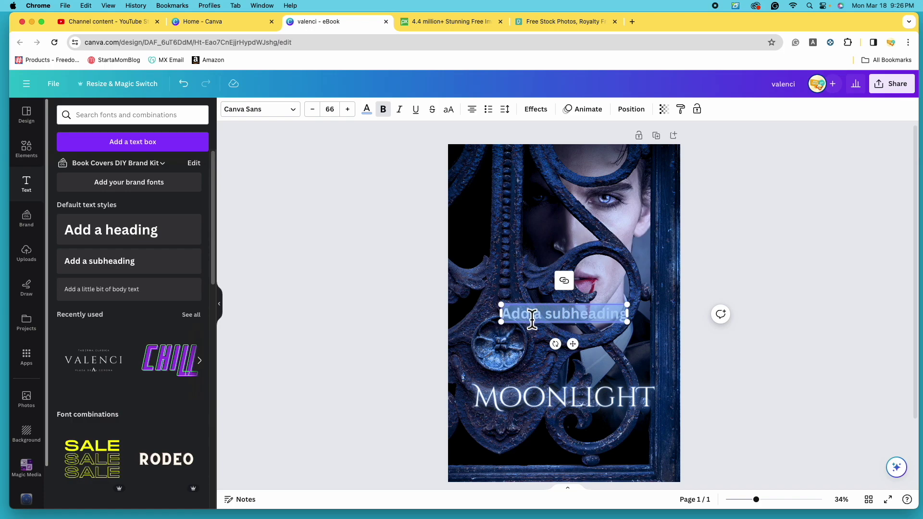
left_click(827, 330)
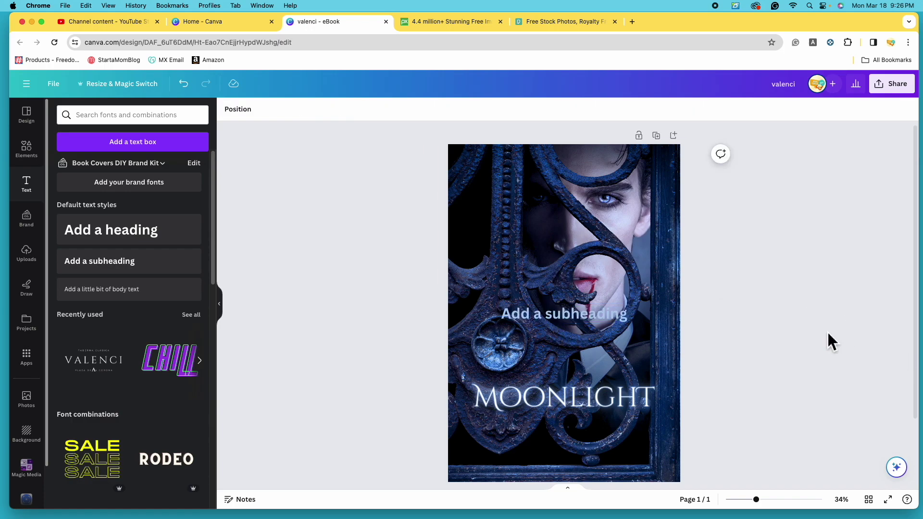
left_click(553, 313)
left_click_drag(587, 318, 577, 426)
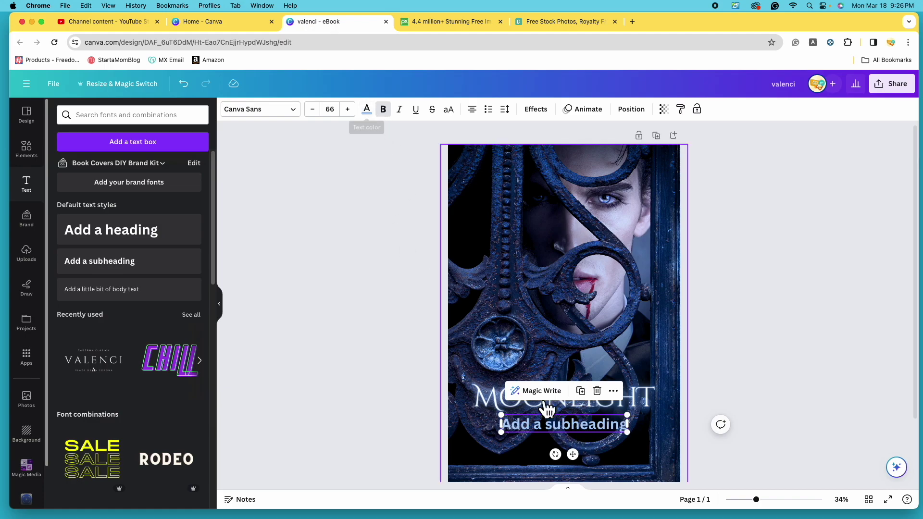
Change the subheading to 'The Vampire Chronicles: Book One' and scale it down.
double_click(605, 426)
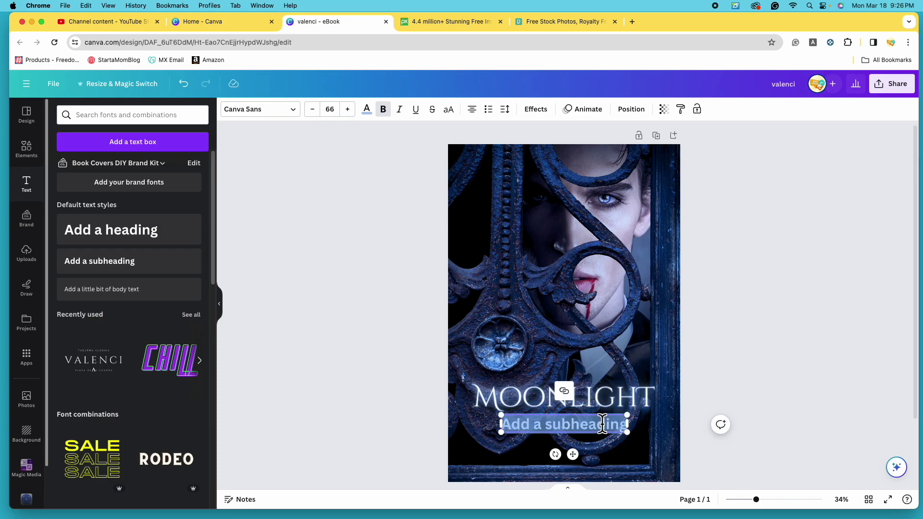
type("A Vampire Tale")
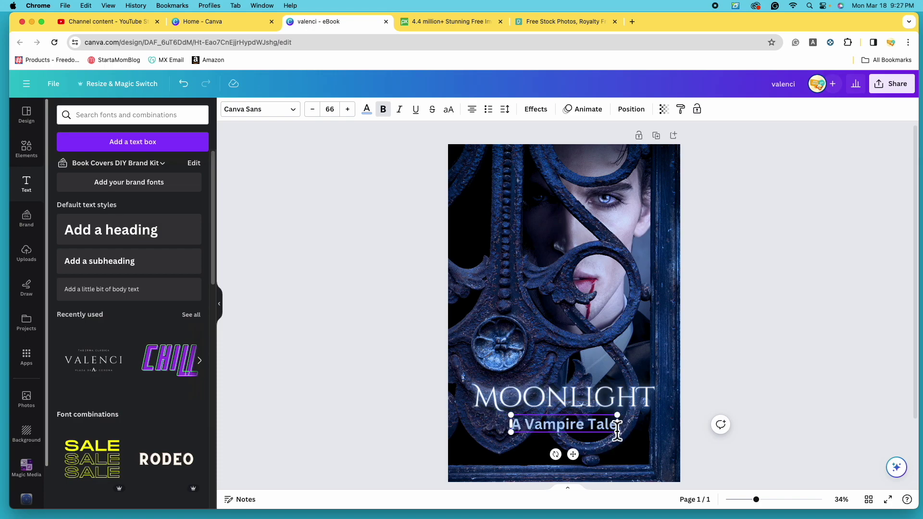
key("BackSpace")
key("BackSpace")
key("BackSpace")
key("BackSpace")
key("BackSpace")
key("BackSpace")
key("BackSpace")
key("BackSpace")
key("BackSpace")
key("BackSpace")
key("BackSpace")
key("BackSpace")
key("BackSpace")
type("Book One")
key("BackSpace")
key("BackSpace")
key("BackSpace")
key("BackSpace")
key("BackSpace")
key("BackSpace")
key("BackSpace")
type("The Vampire Chronicles: Book")
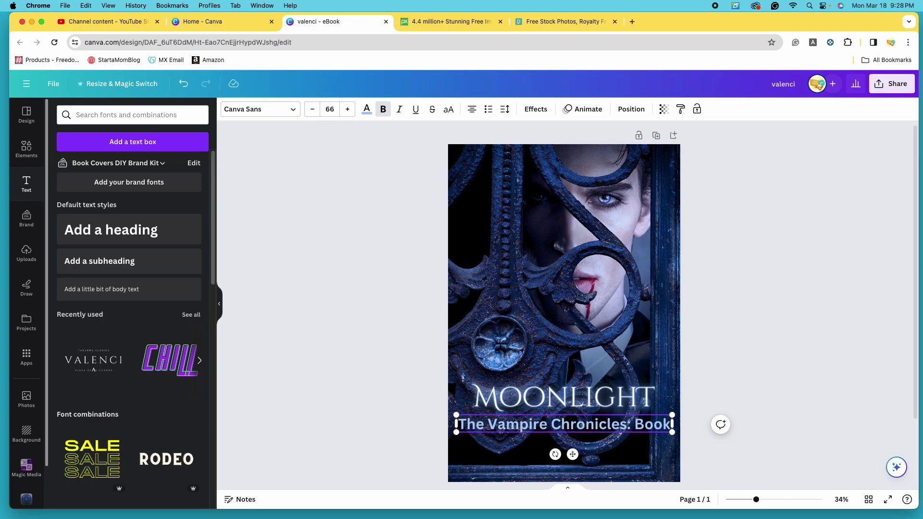
type(" One")
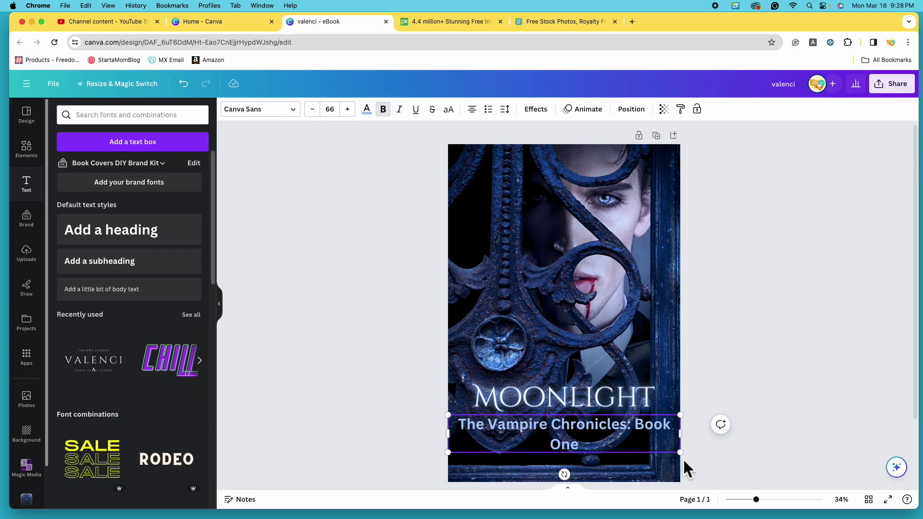
left_click_drag(688, 461, 622, 427)
left_click(768, 419)
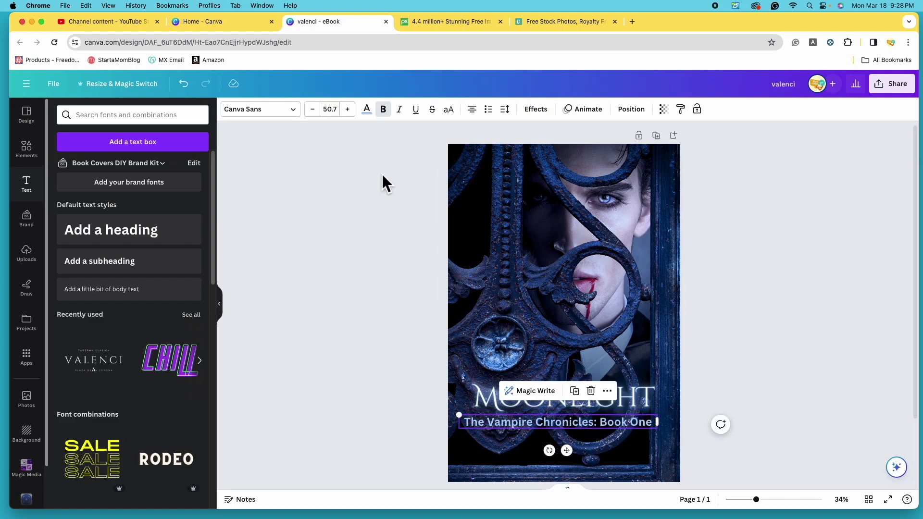
Set the subtitle font to Cinzel, choosing Regular then Bold.
left_click(297, 114)
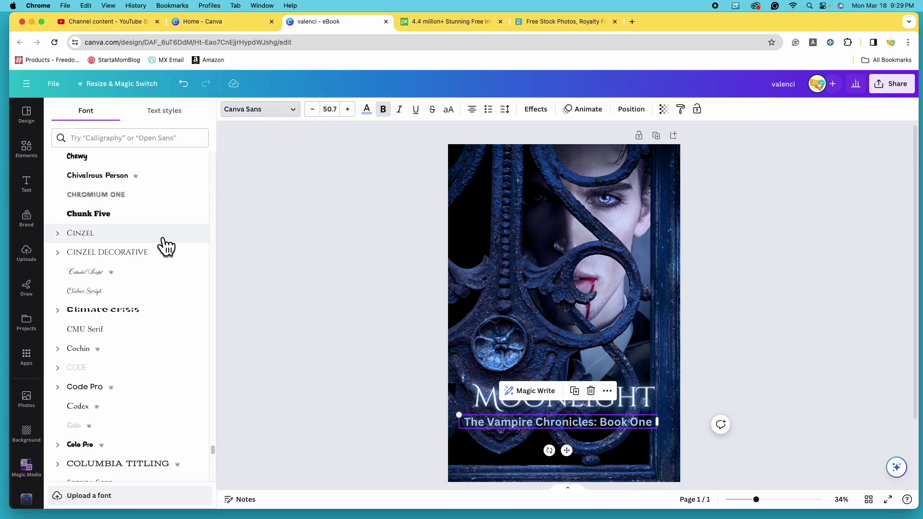
left_click(58, 233)
left_click(113, 255)
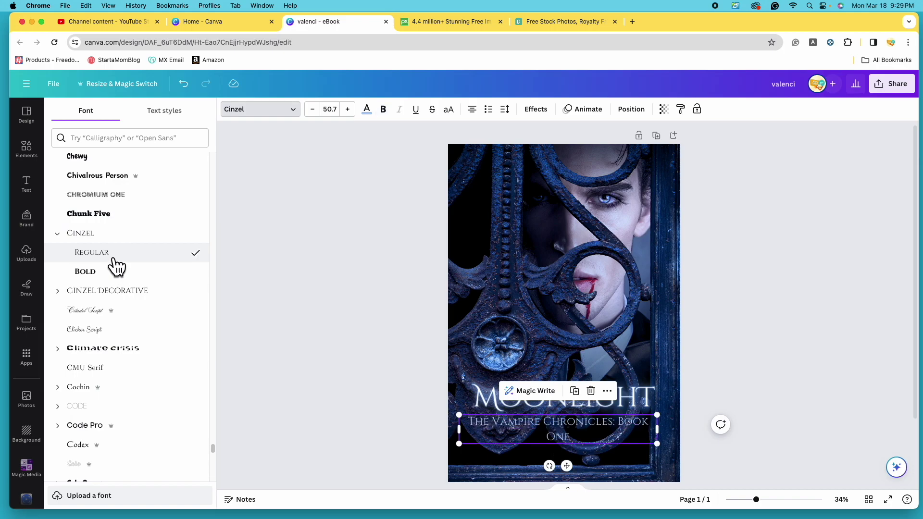
left_click(114, 272)
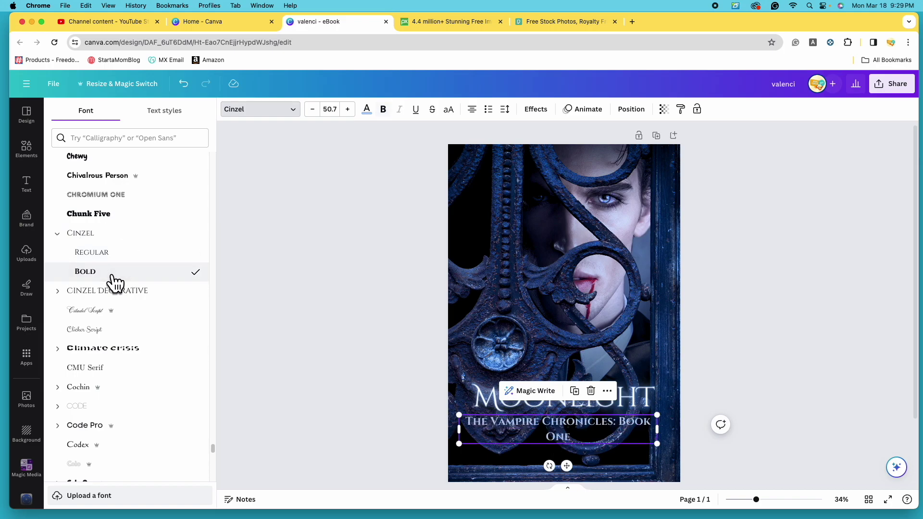
Set the subtitle to size 42 and colour it deep red #F40142.
left_click(340, 115)
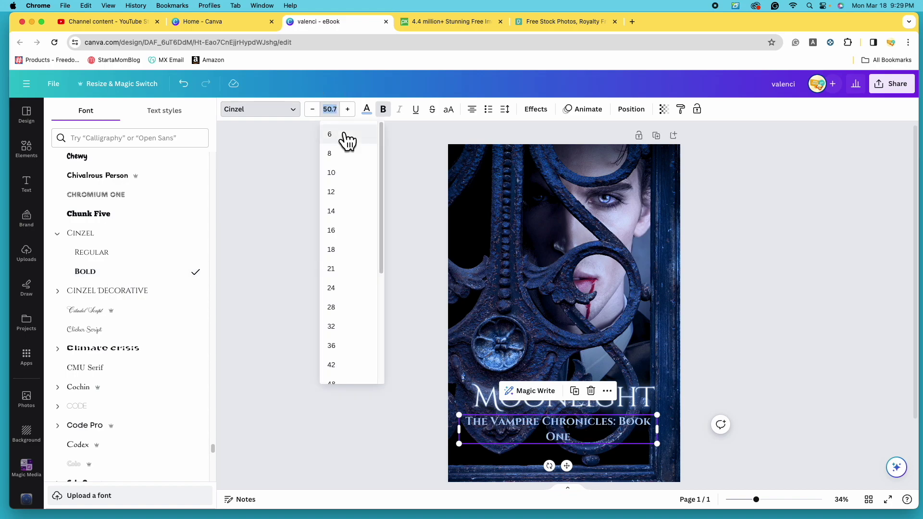
left_click(364, 367)
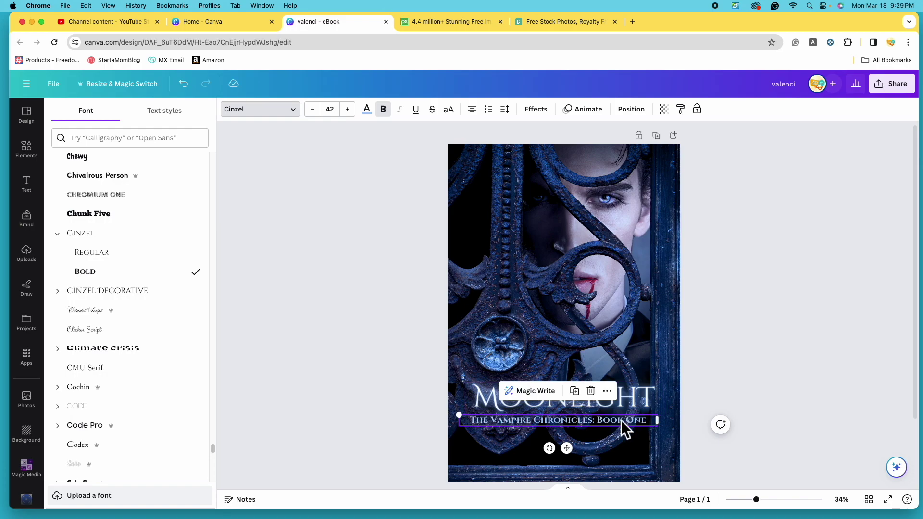
left_click(367, 110)
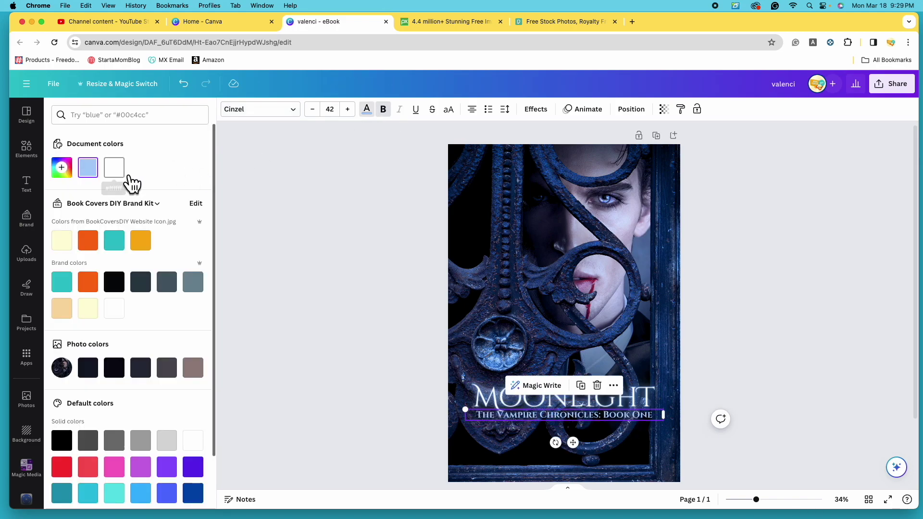
left_click(131, 182)
key("Escape")
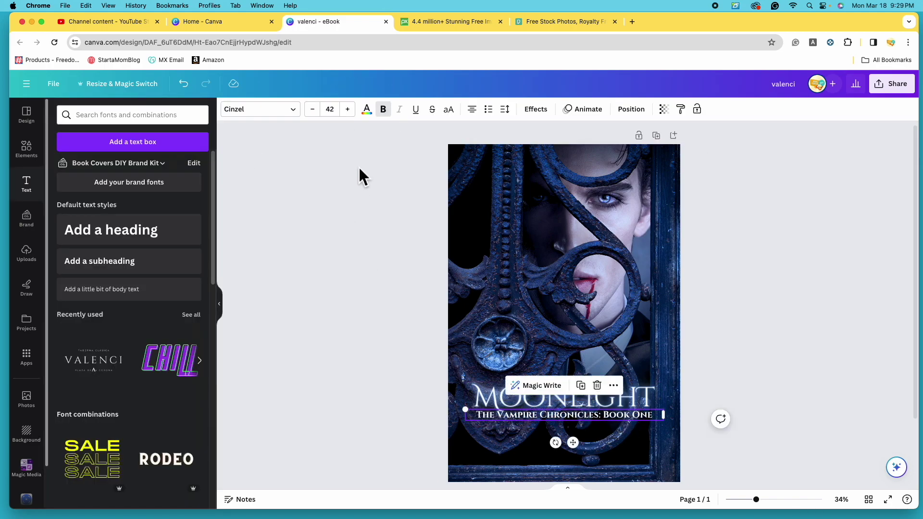
left_click(367, 110)
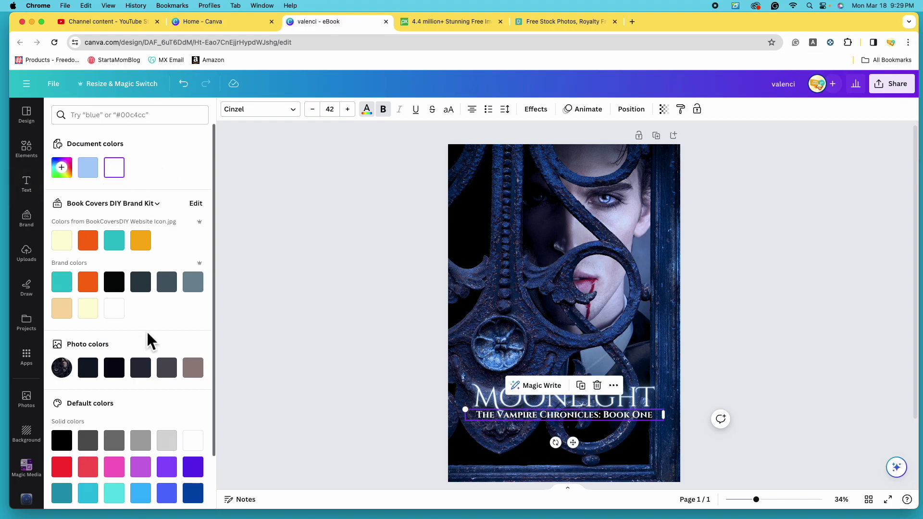
scroll(111, 462, "down", 2)
left_click(64, 410)
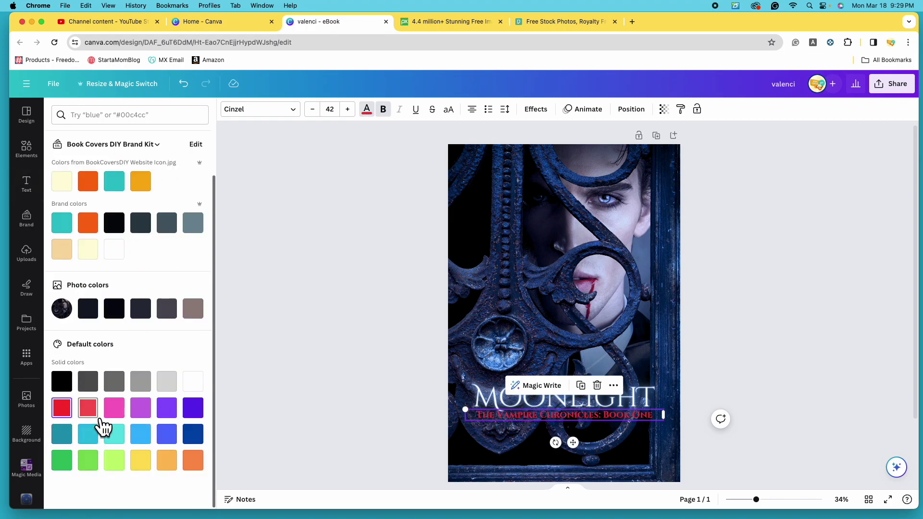
scroll(79, 298, "up", 3)
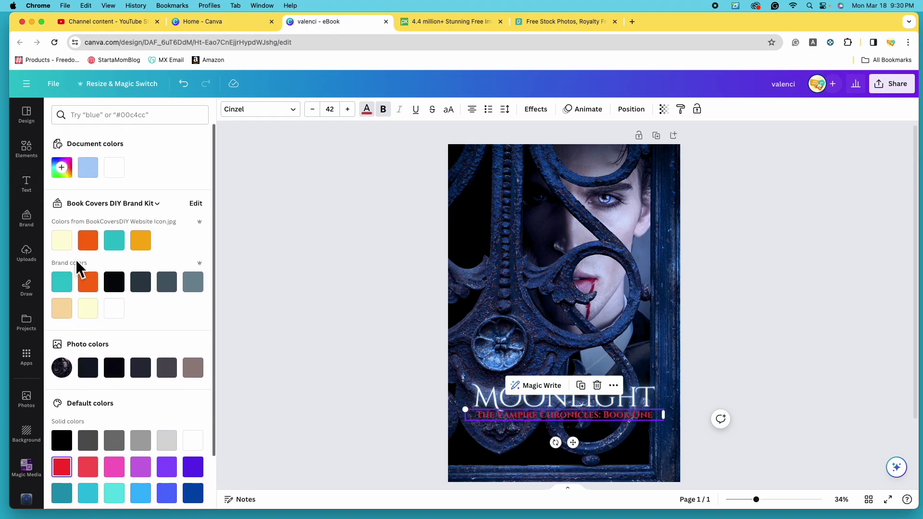
left_click(70, 173)
type("#F40142")
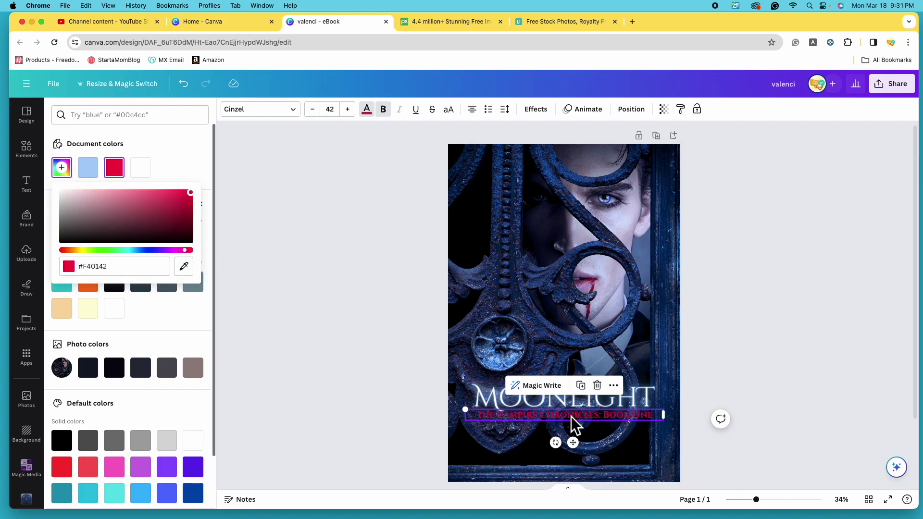
Nudge the red subtitle slightly lower and bring up its text effects.
left_click_drag(570, 416, 568, 422)
left_click_drag(756, 500, 768, 499)
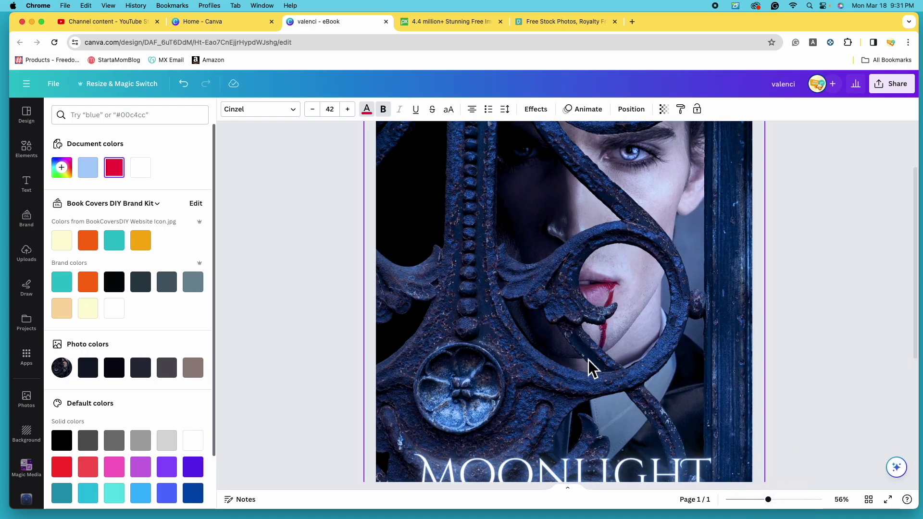
scroll(589, 367, "down", 5)
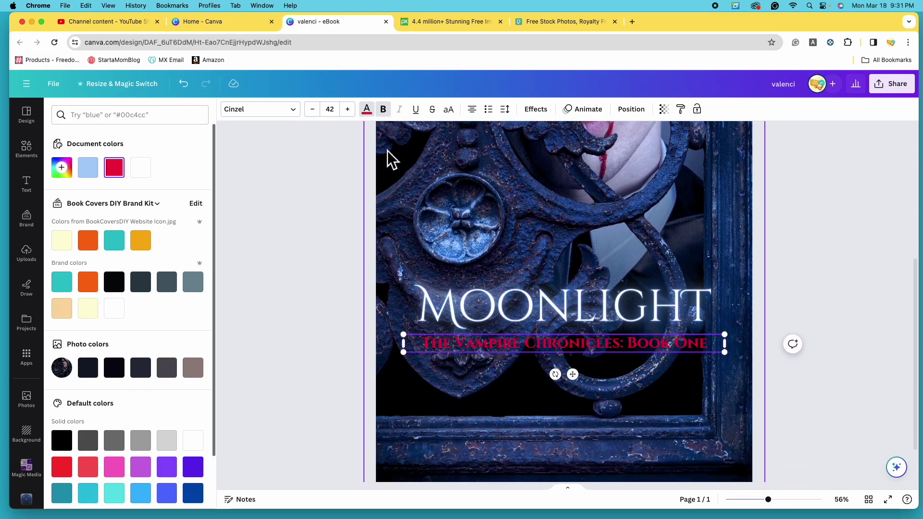
left_click(538, 110)
Give the subtitle a black drop shadow at maximum transparency with offset lowered to 35.
left_click(129, 182)
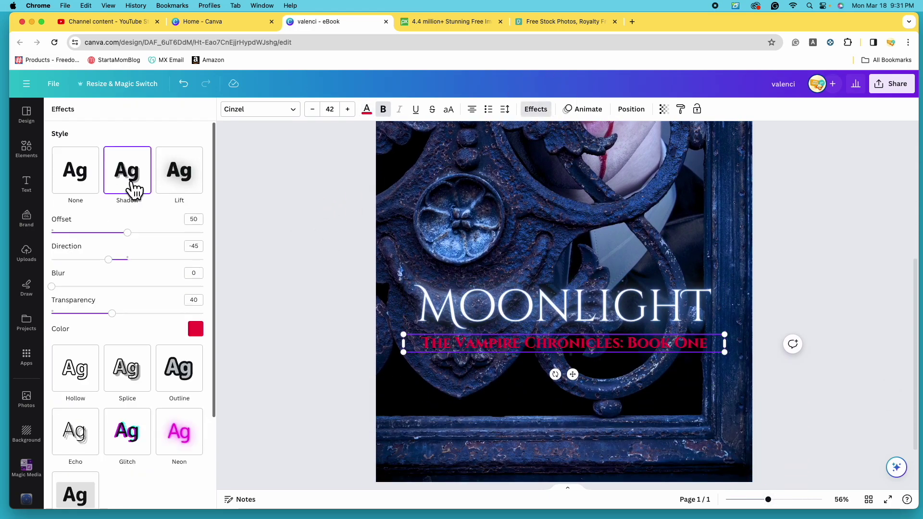
left_click(200, 334)
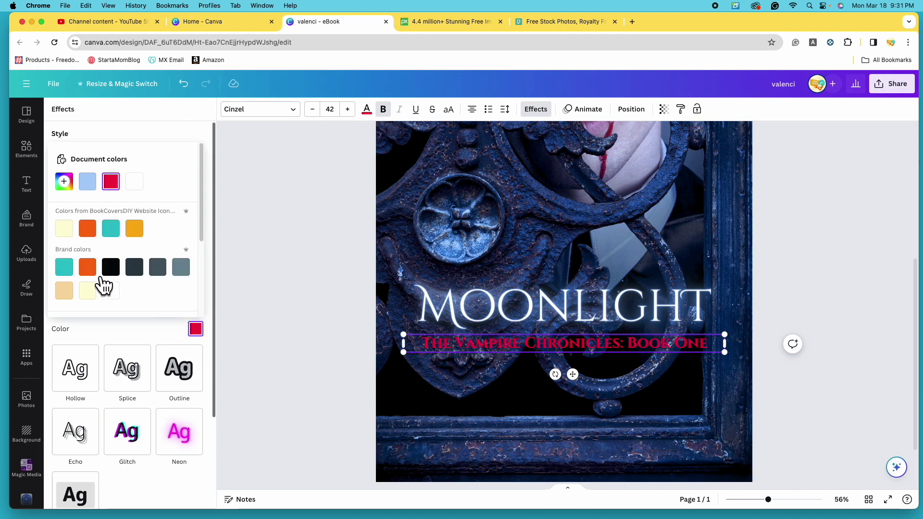
scroll(110, 290, "down", 3)
left_click(72, 274)
left_click_drag(112, 313, 235, 339)
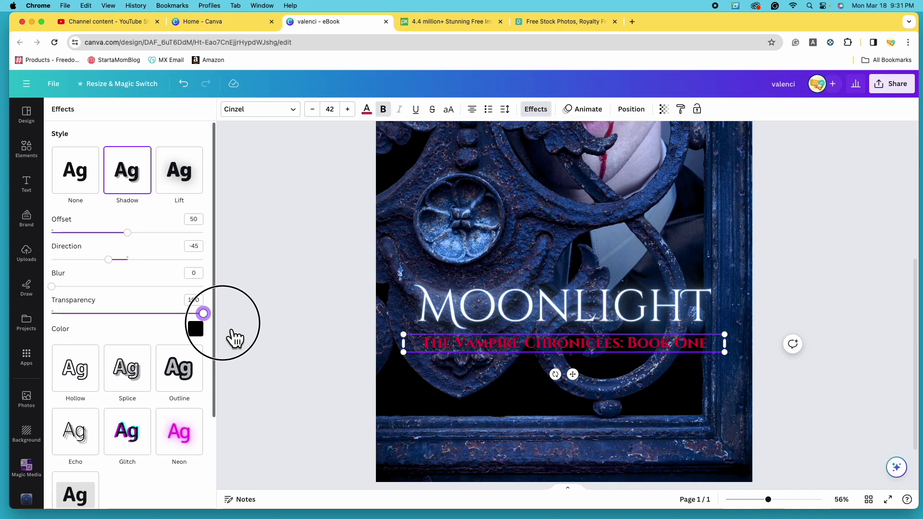
left_click(803, 500)
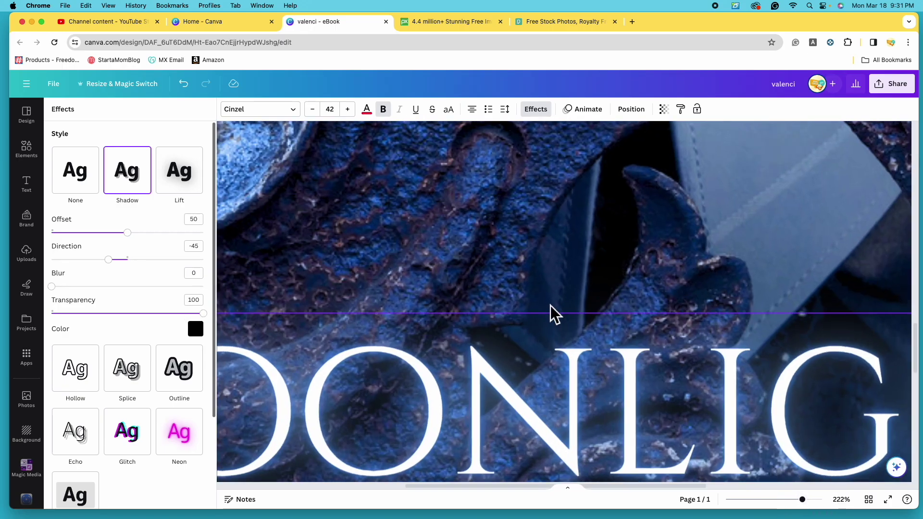
scroll(553, 317, "down", 5)
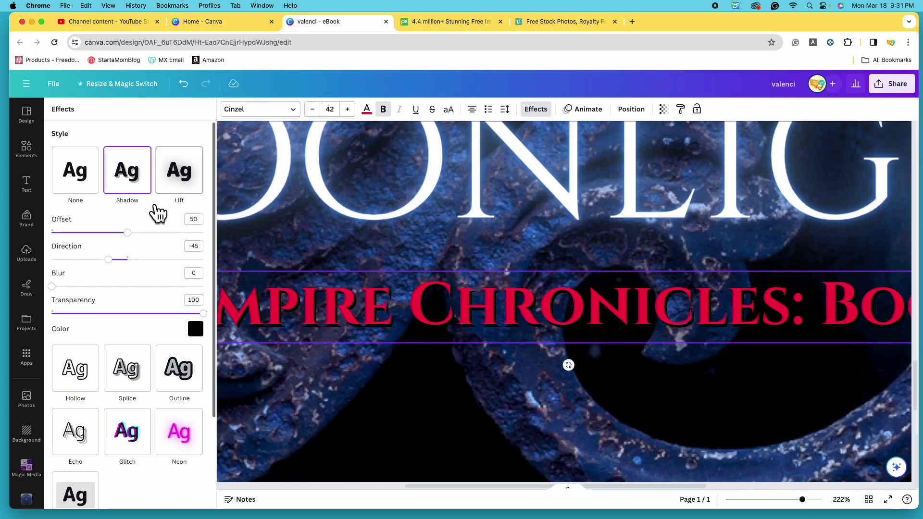
mouse_move(128, 235)
left_mouse_down()
mouse_move(114, 238)
mouse_move(117, 245)
left_mouse_up()
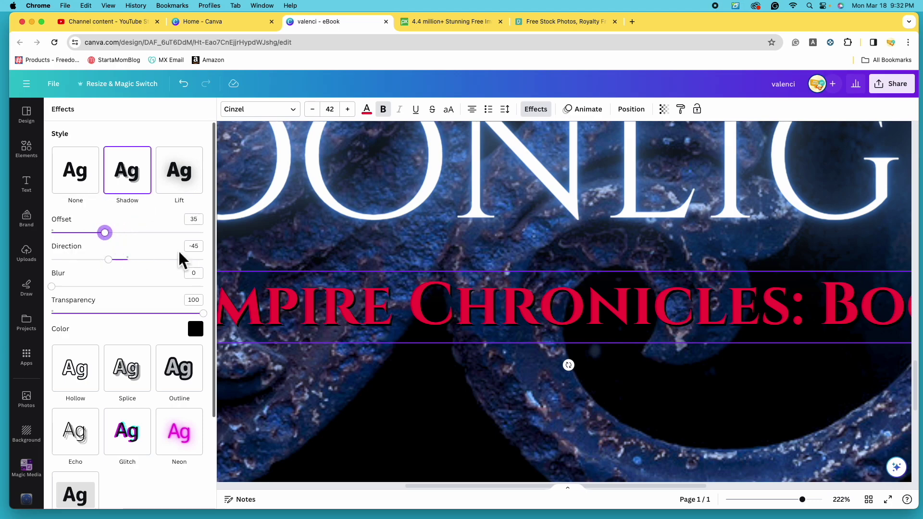
Narrow the subtitle box and centre it under MOONLIGHT.
left_click_drag(802, 500, 770, 500)
left_click_drag(739, 400, 706, 398)
left_click_drag(574, 398, 589, 392)
Group MOONLIGHT with the red subtitle, enlarge the group, and move it toward the bottom.
scroll(597, 395, "down", 3)
left_click(603, 397)
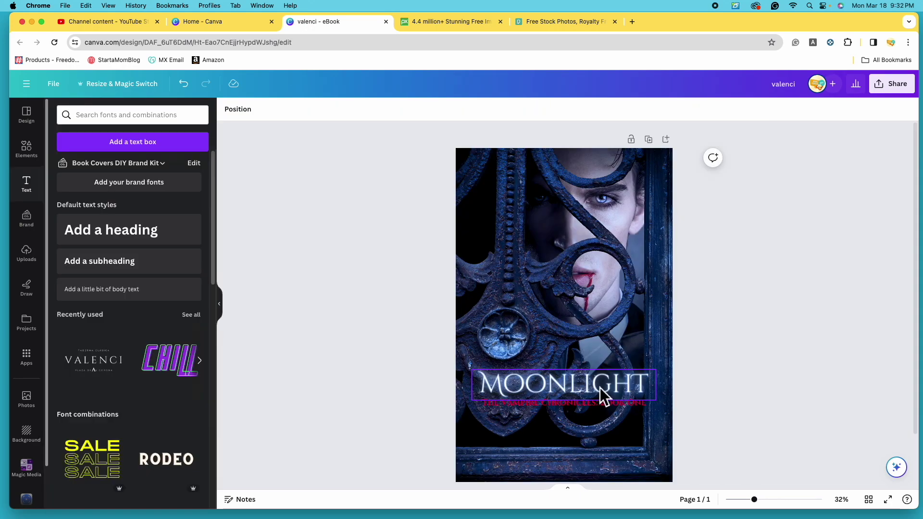
left_click(601, 386)
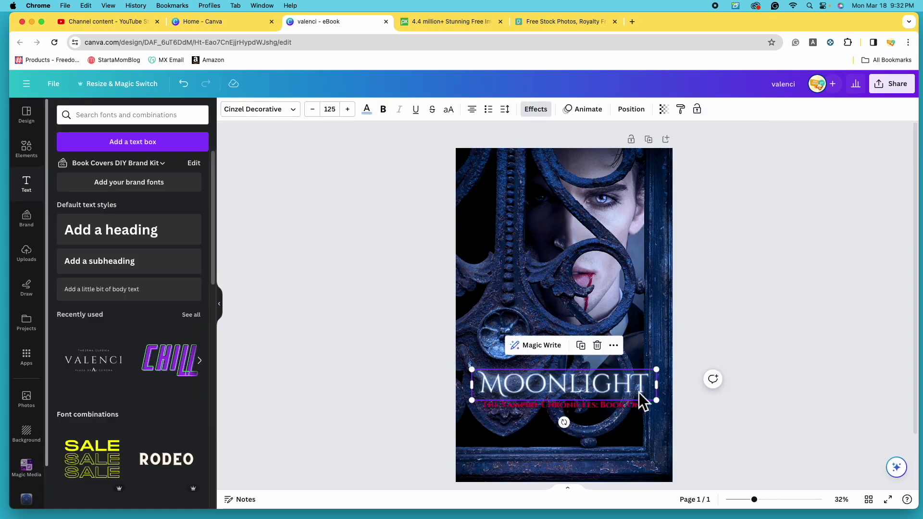
left_click(609, 409, "shift")
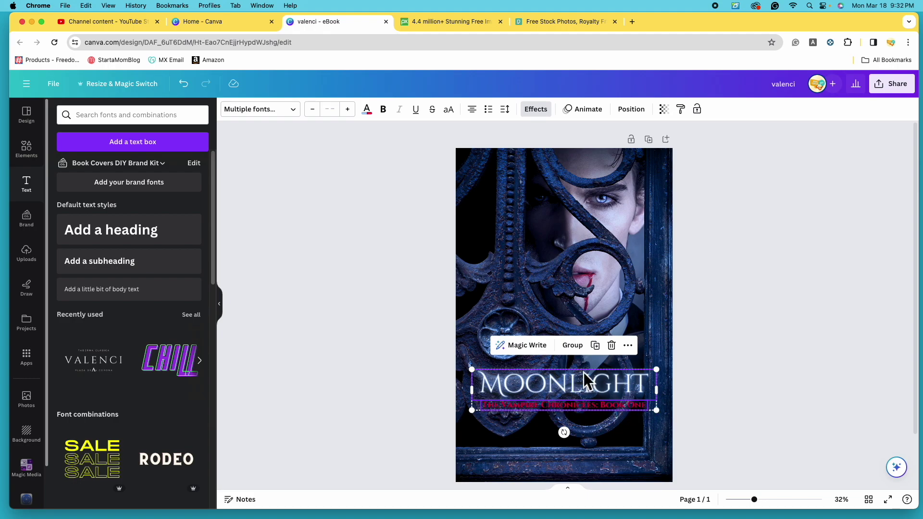
left_click(586, 352)
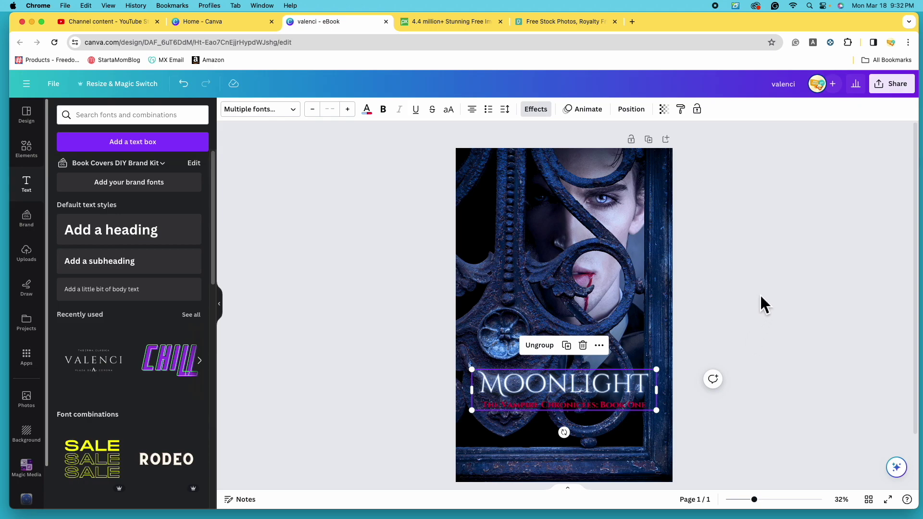
left_click_drag(656, 369, 674, 363)
left_click_drag(560, 391, 559, 454)
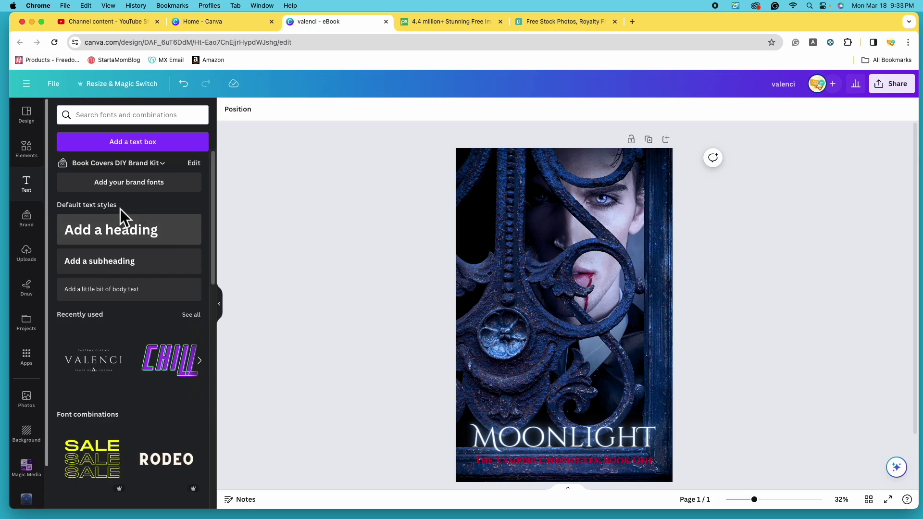
Search Elements for 'vignette' and add the black gradient graphic to the cover.
left_click(36, 158)
left_click(135, 114)
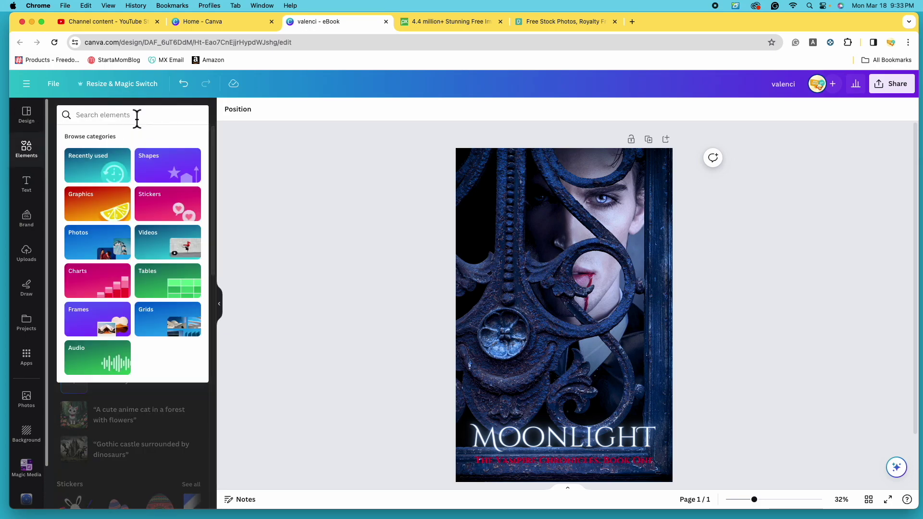
type("vignette")
key("Return")
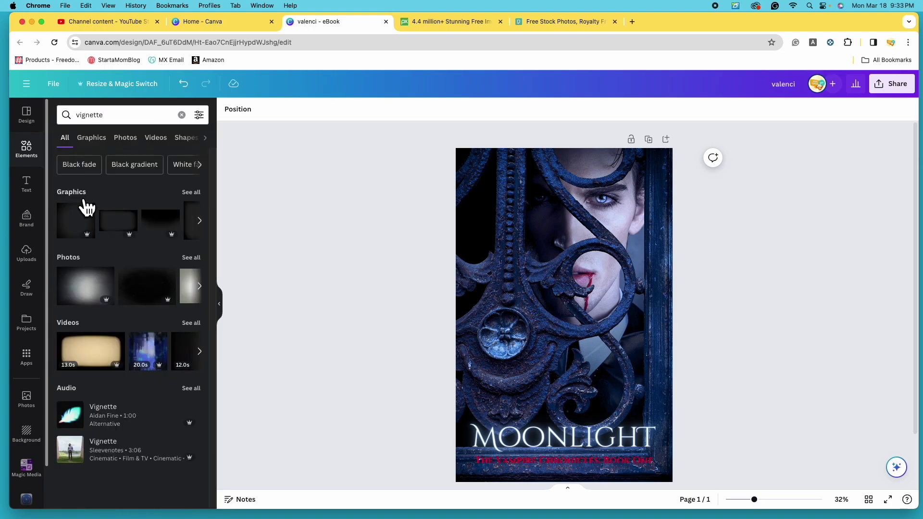
left_click(191, 192)
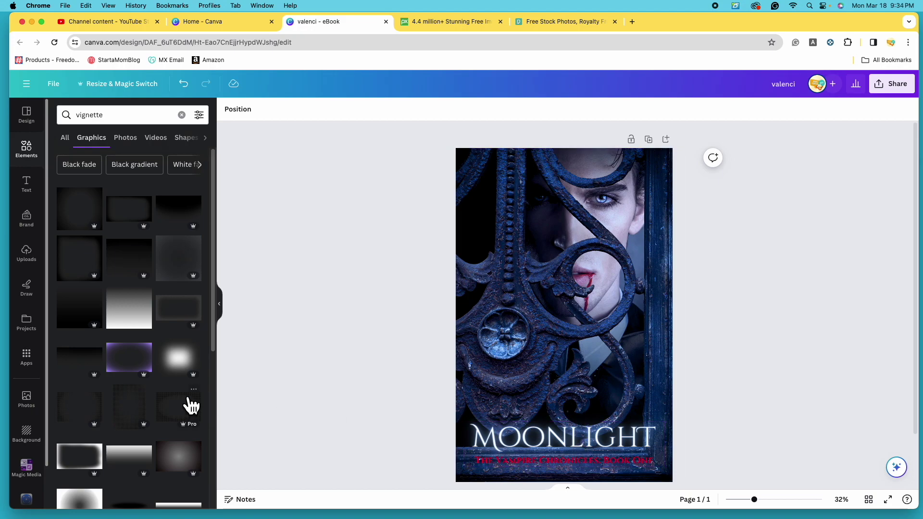
left_click(186, 224)
left_click_drag(561, 313, 583, 358)
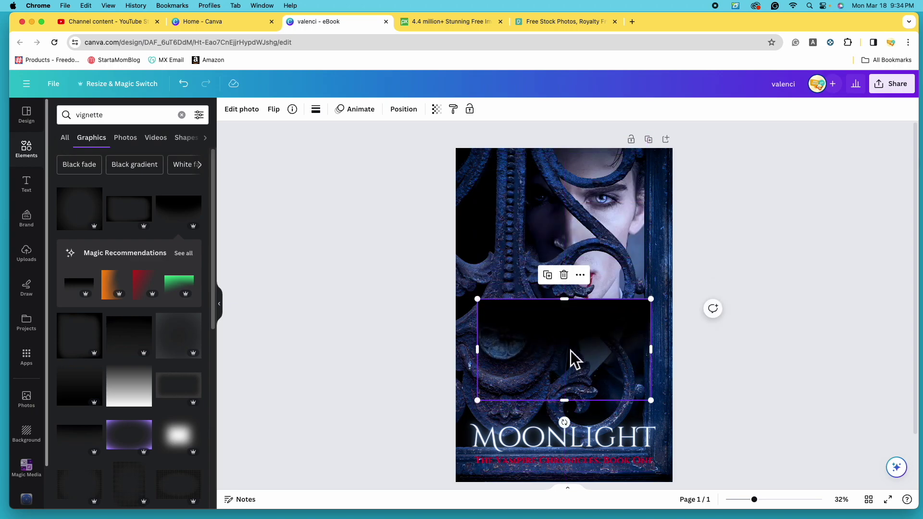
Flip the gradient vertically, move it to the cover's bottom, and stretch it wider.
left_click(278, 116)
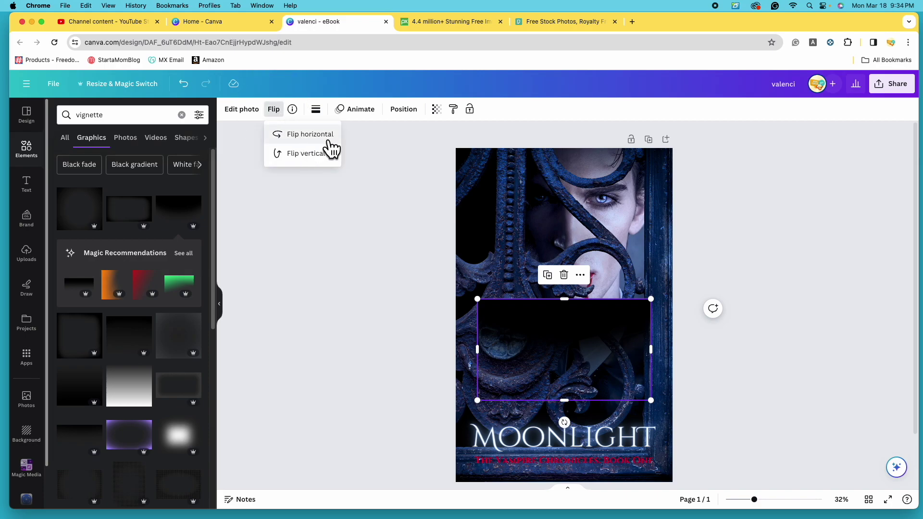
left_click(332, 163)
left_click_drag(598, 345, 580, 435)
scroll(580, 435, "down", 2)
left_click_drag(640, 346, 687, 328)
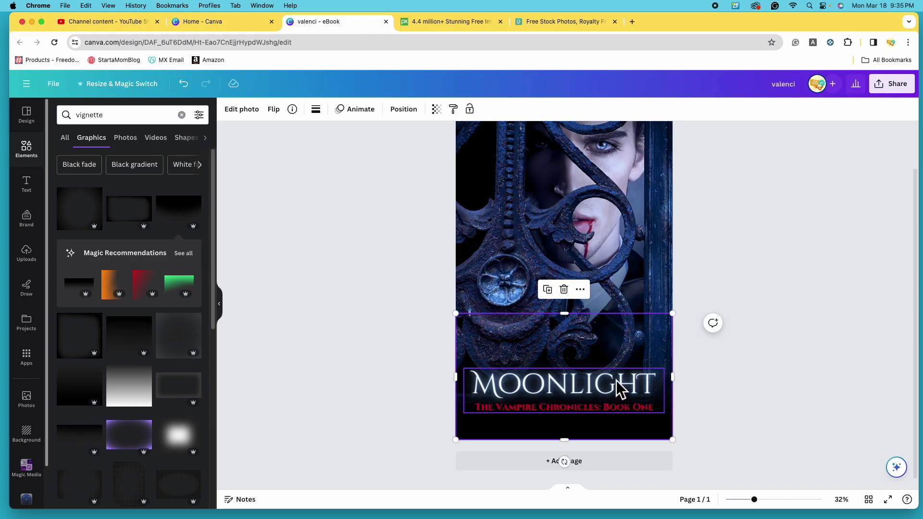
In the Layers list, put the title group back above the gradient.
left_click(415, 116)
left_click_drag(150, 213, 154, 171)
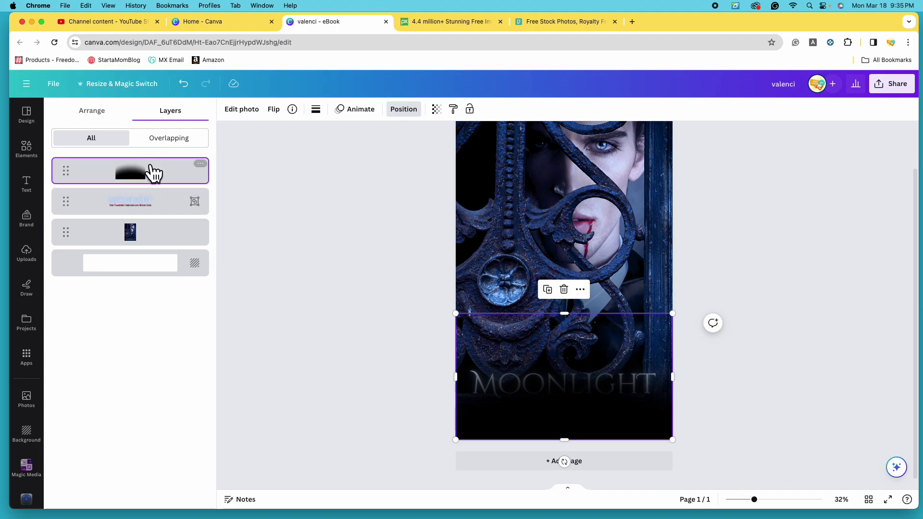
left_click_drag(126, 210, 123, 169)
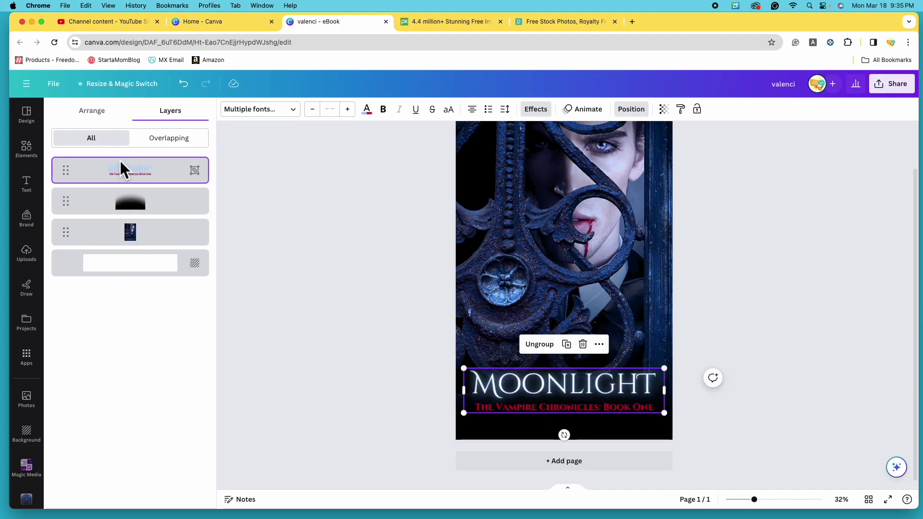
Set the black gradient's transparency to about 60.
left_click(772, 312)
left_click(644, 427)
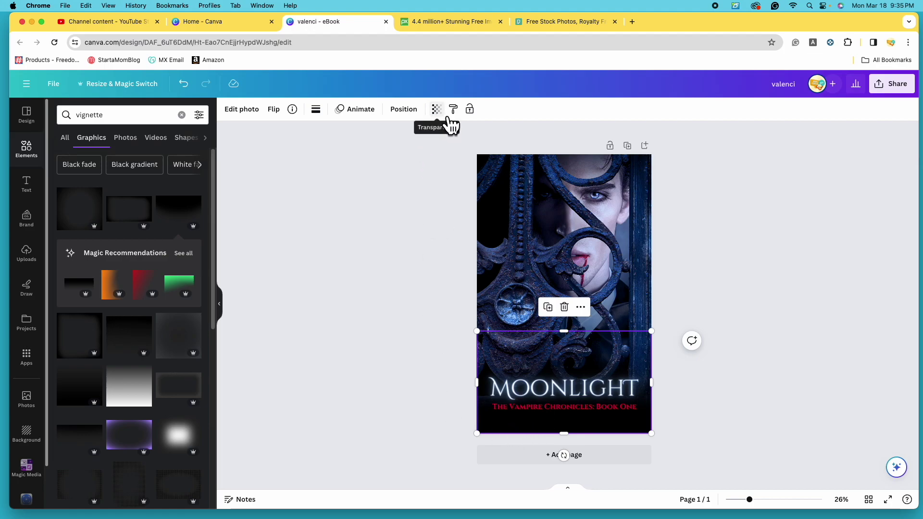
left_click(447, 117)
left_click_drag(437, 148, 400, 147)
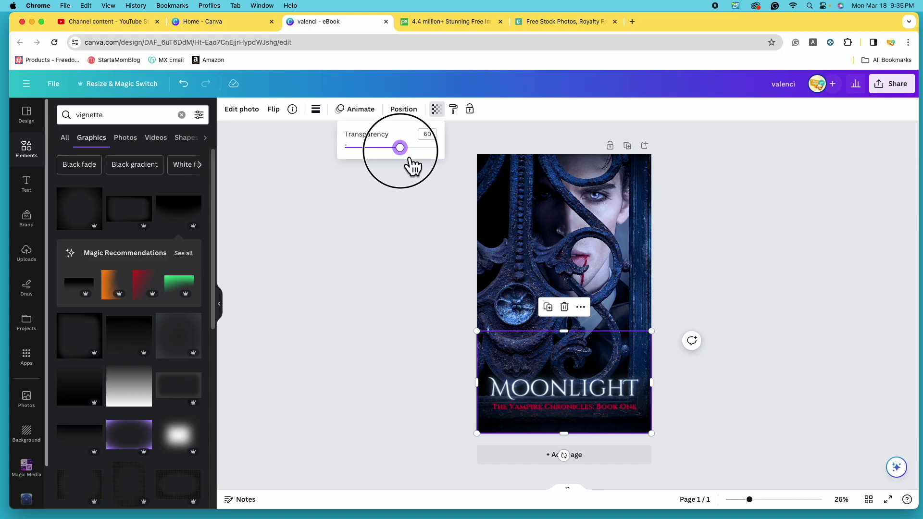
left_click(766, 358)
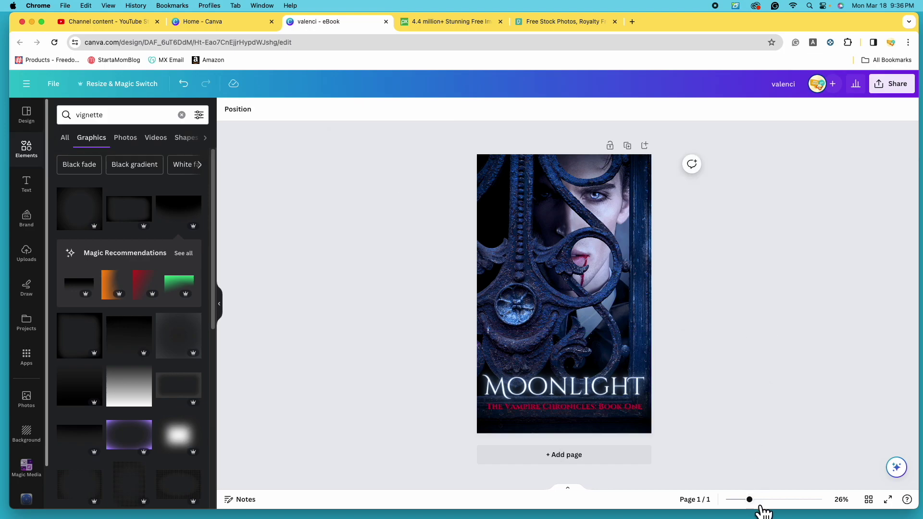
Add a subheading with the author's name and move it near the cover's top.
left_click(28, 185)
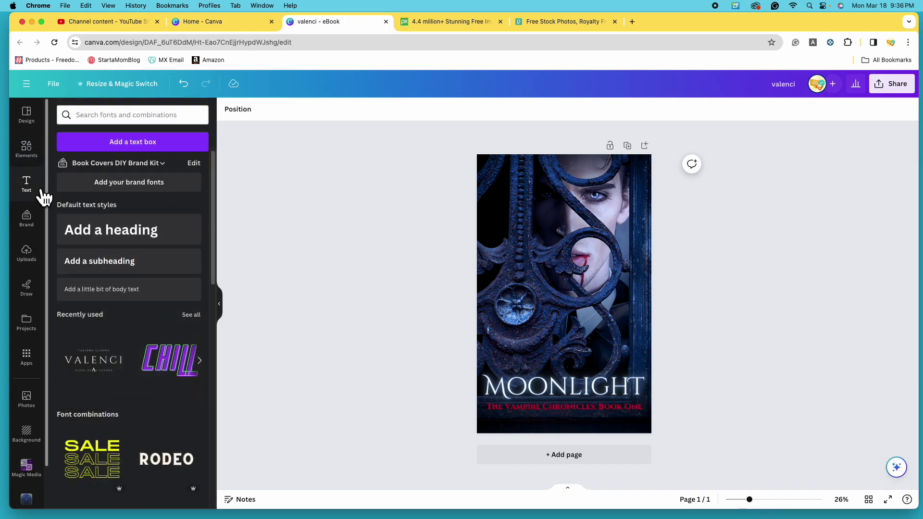
left_click(118, 276)
double_click(582, 301)
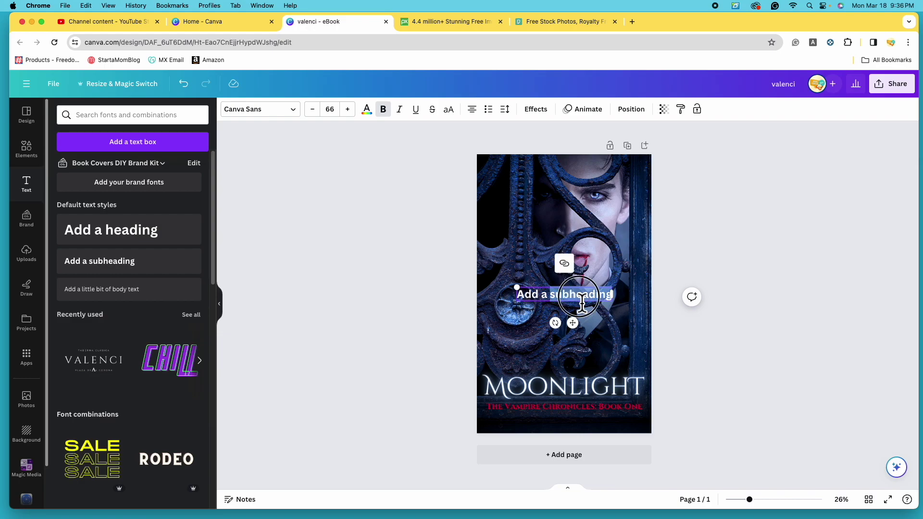
key("super+a")
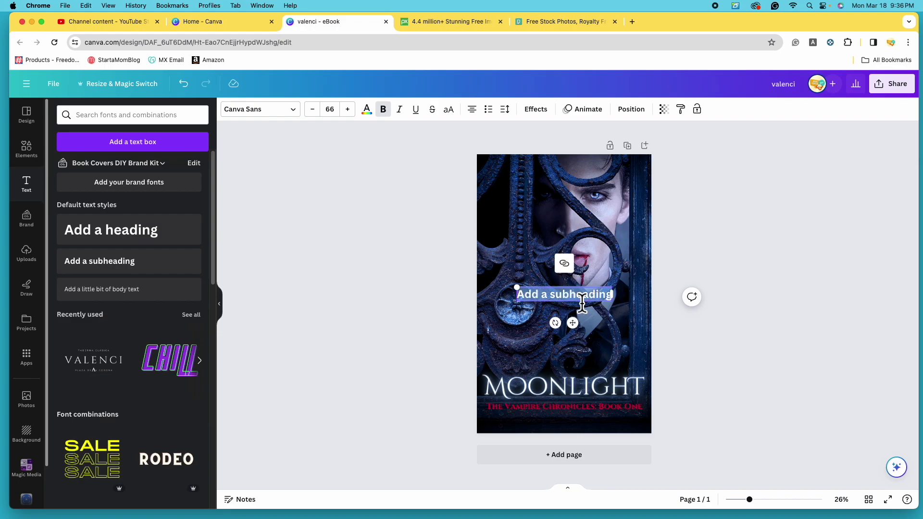
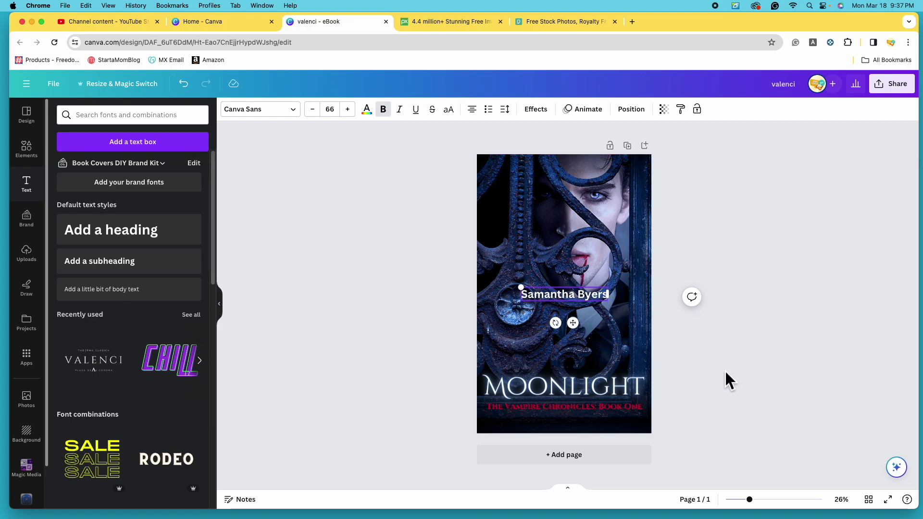
left_click_drag(566, 305, 563, 186)
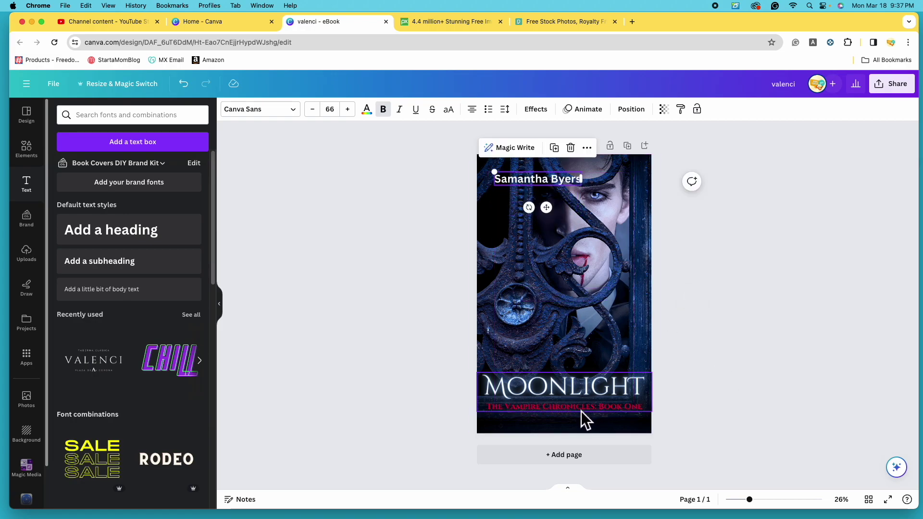
Select the author name and scroll through the font list.
left_click(517, 177)
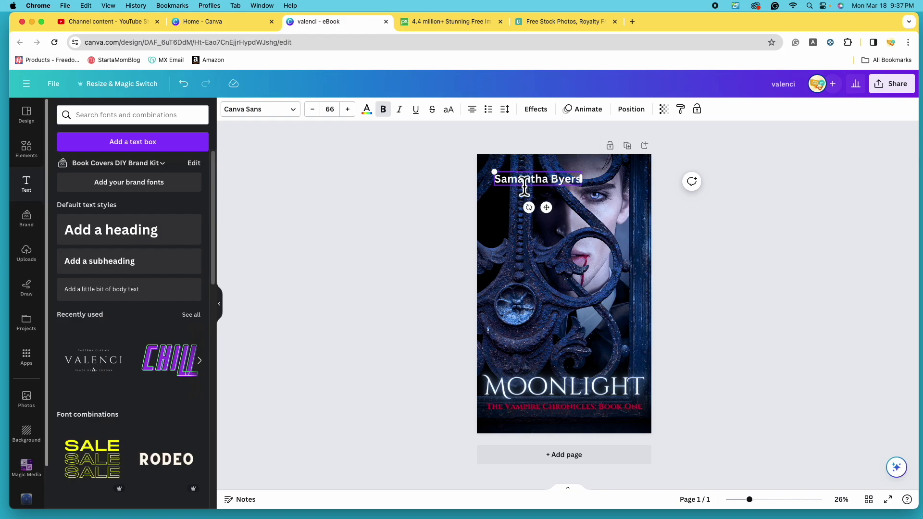
left_click(301, 116)
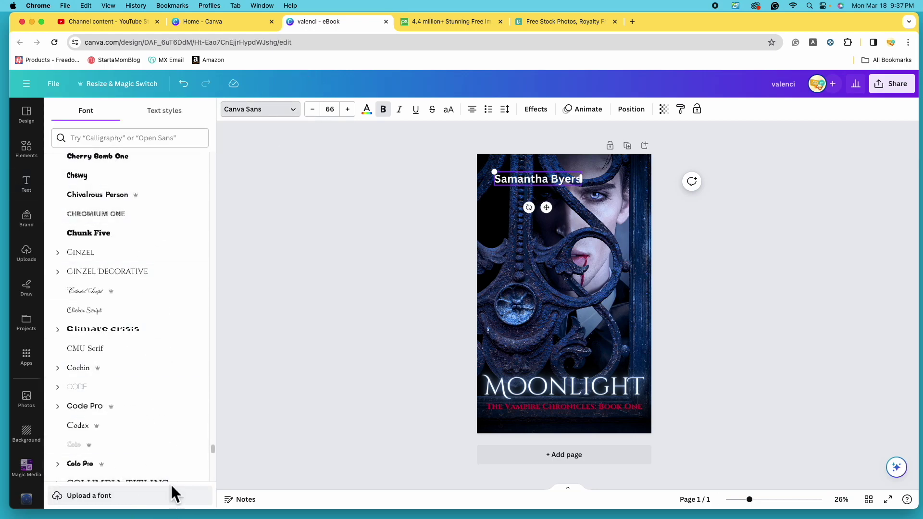
left_click_drag(213, 449, 233, 150)
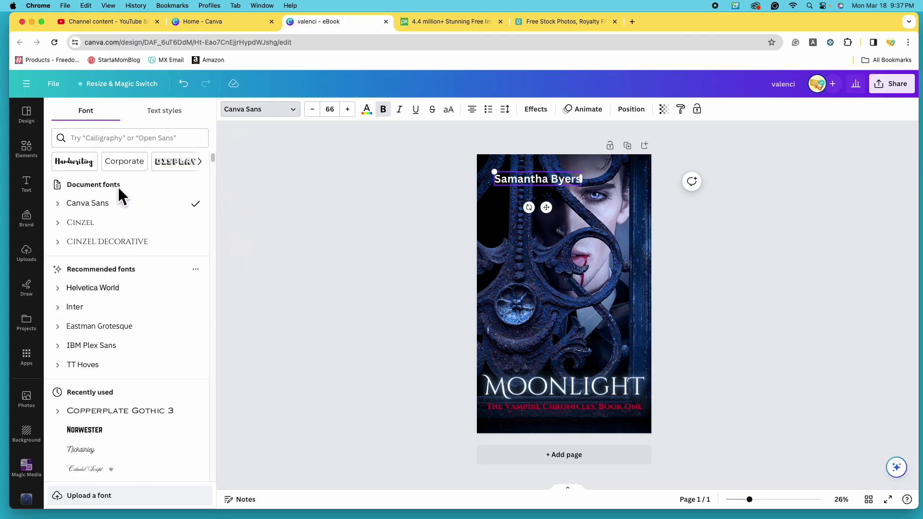
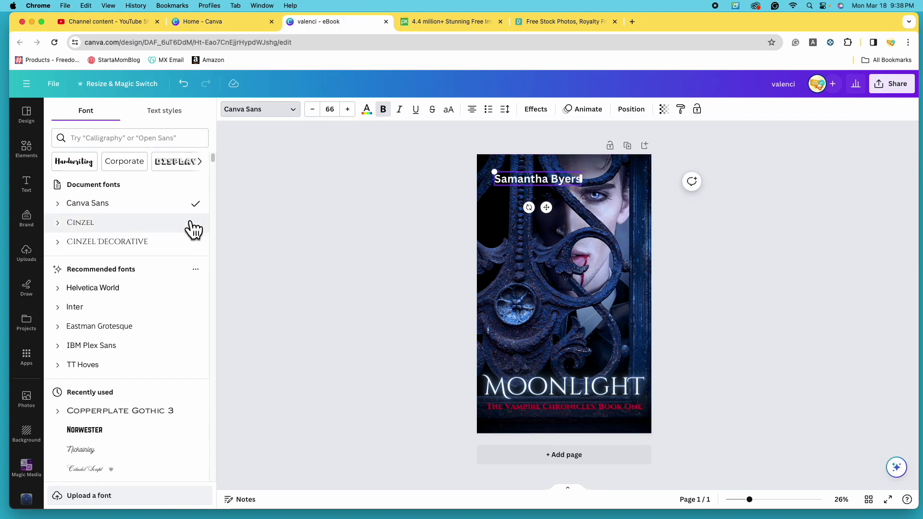
Set the author name's font to Cinzel at size 42.
left_click(126, 224)
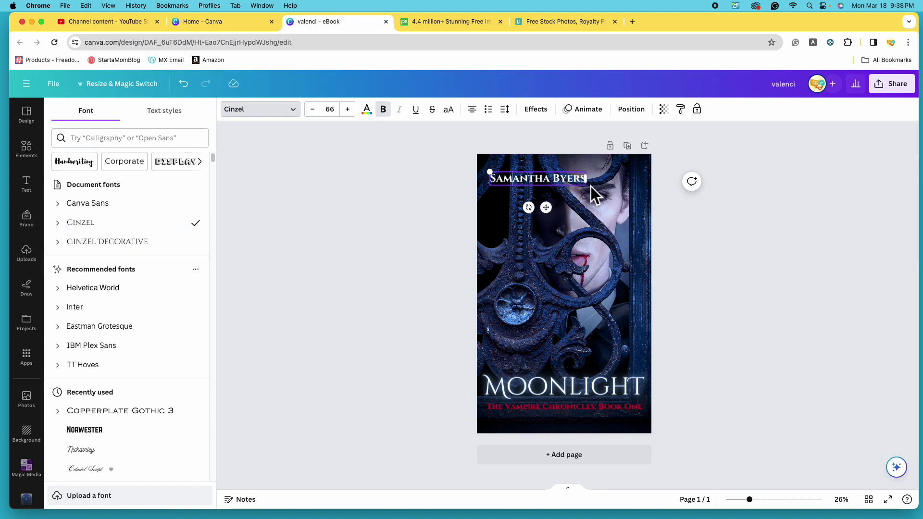
left_click(330, 110)
left_click(354, 358)
left_click(340, 115)
left_click(336, 274)
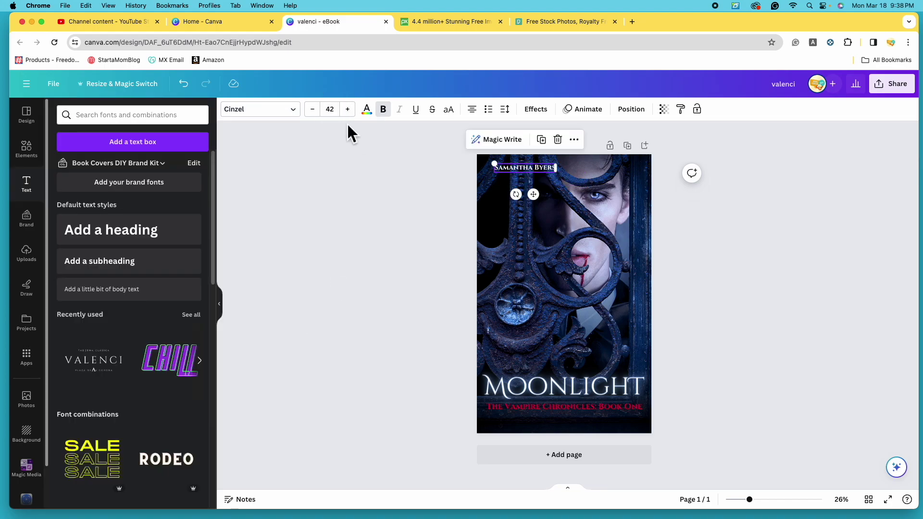
Try red and light blue on the author name, then return it to white.
left_click(369, 112)
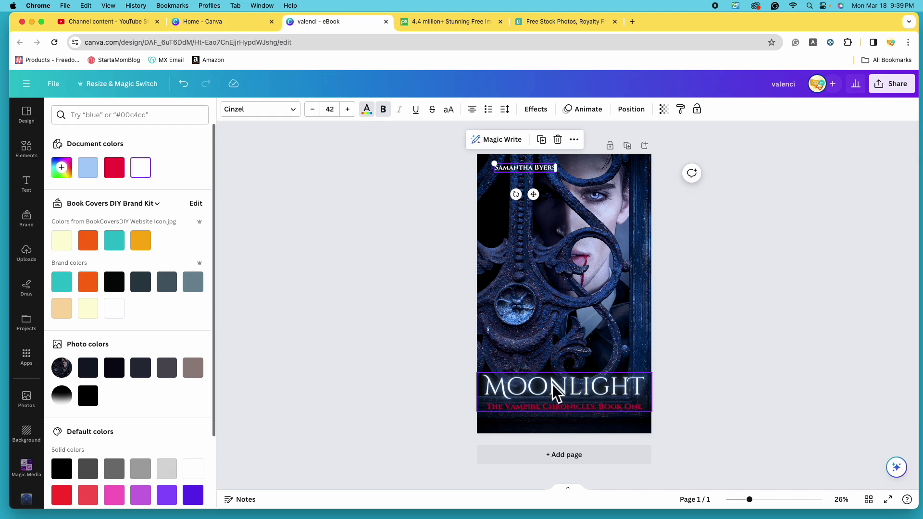
left_click(117, 172)
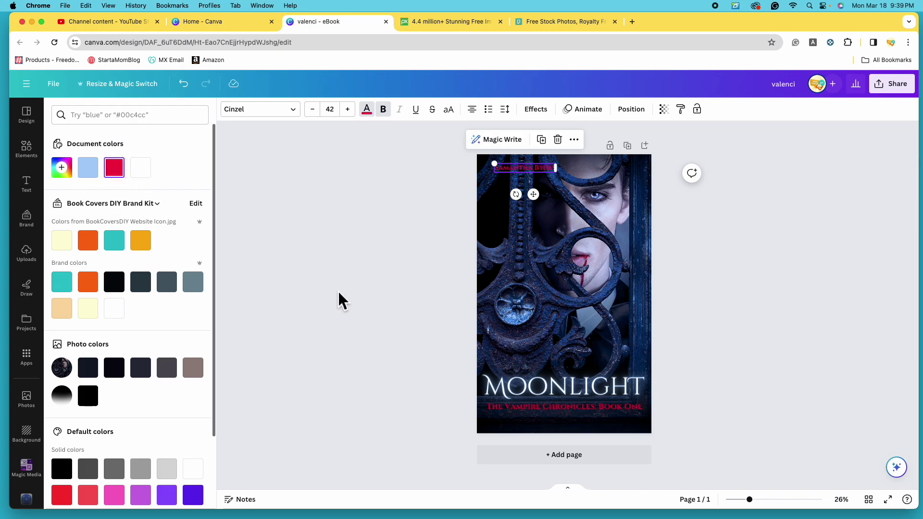
left_click(95, 173)
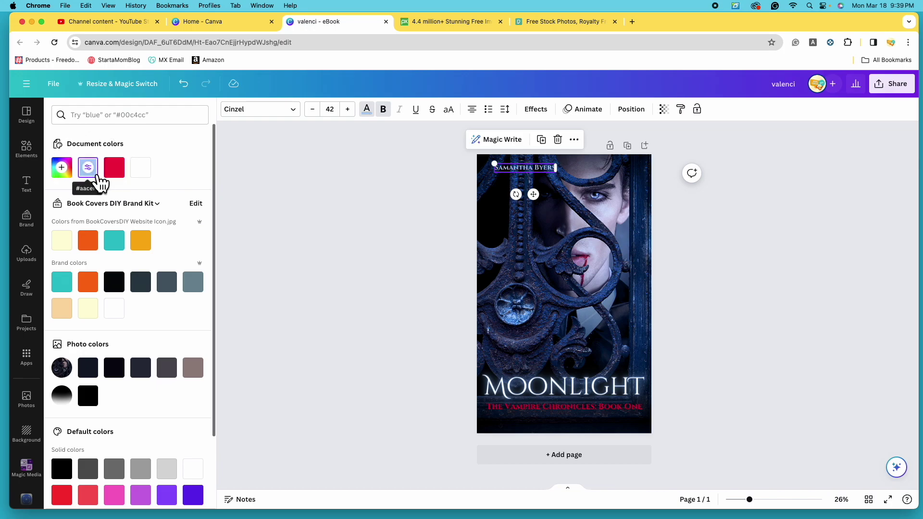
left_click(150, 176)
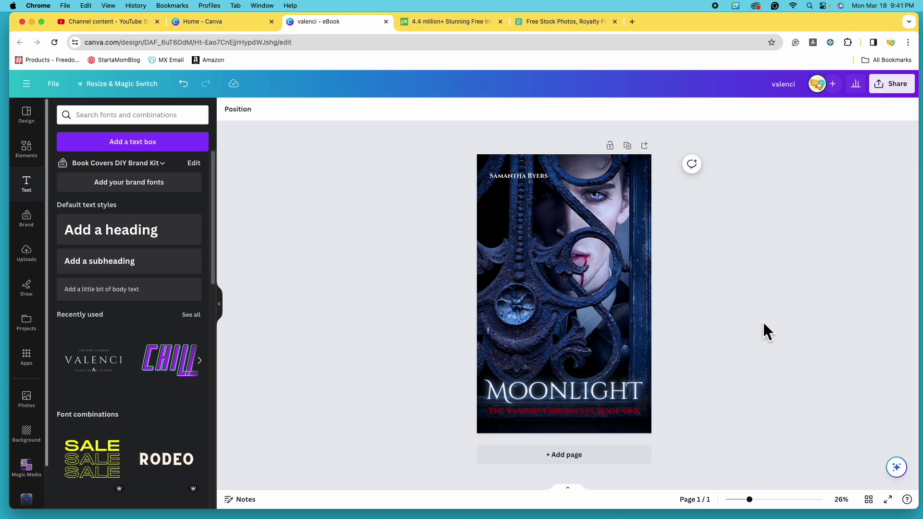
Add and remove a blank page, then duplicate the Moonlight cover as page 2.
left_click(599, 464)
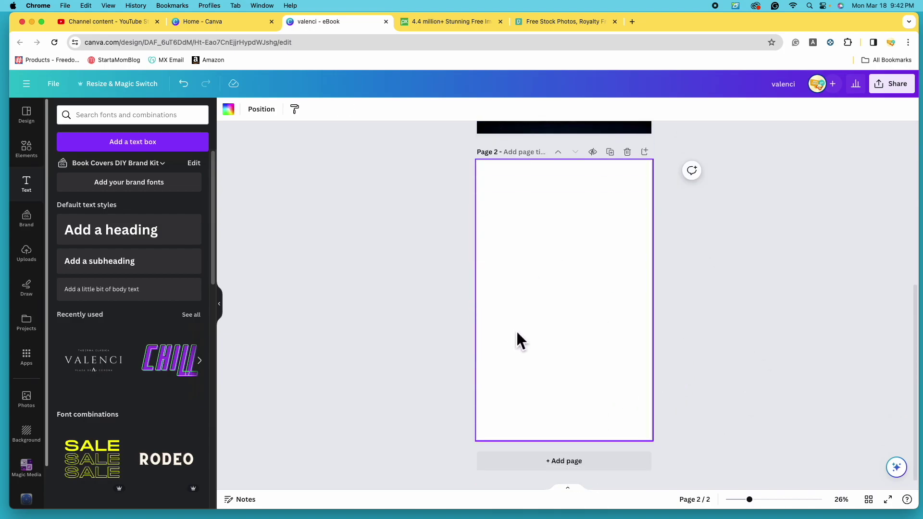
left_click(636, 157)
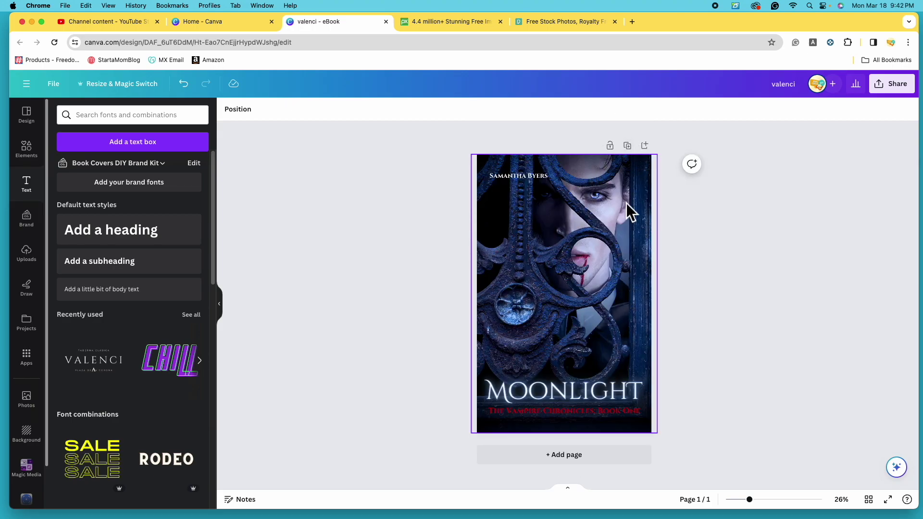
left_click(630, 146)
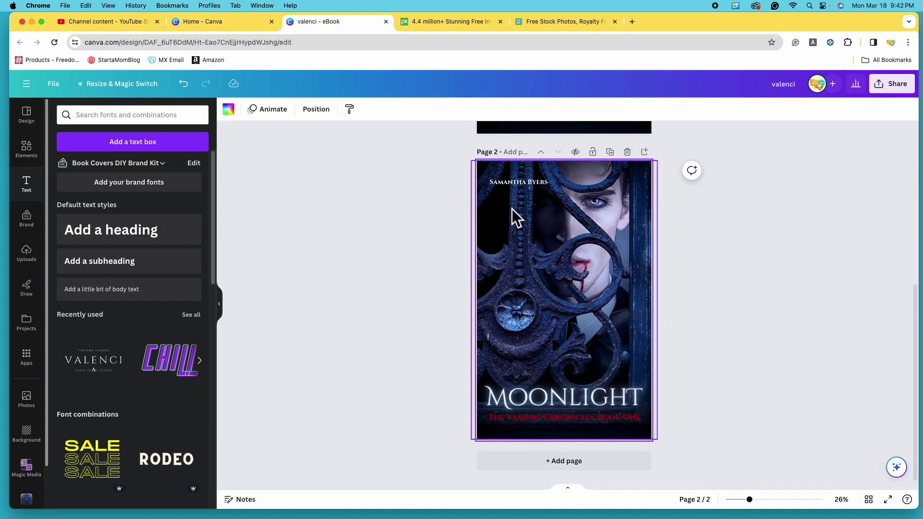
scroll(683, 357, "up", 5)
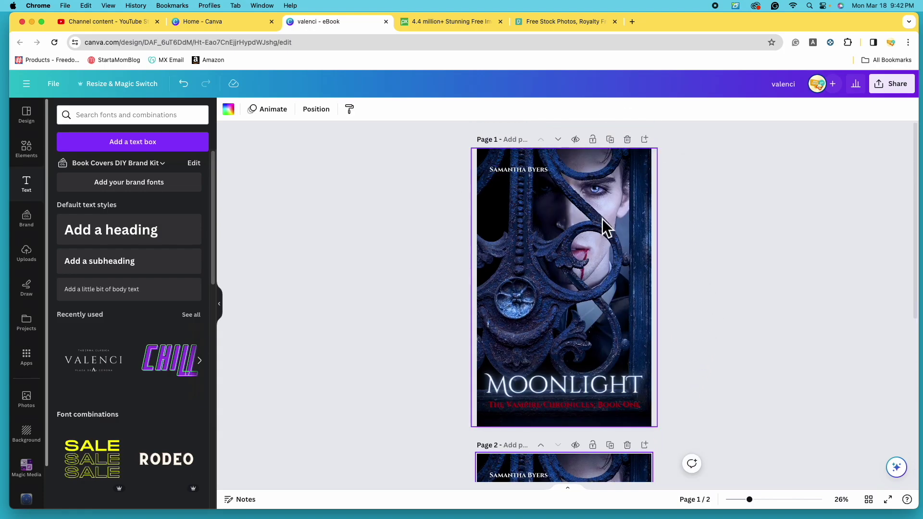
scroll(420, 323, "down", 3)
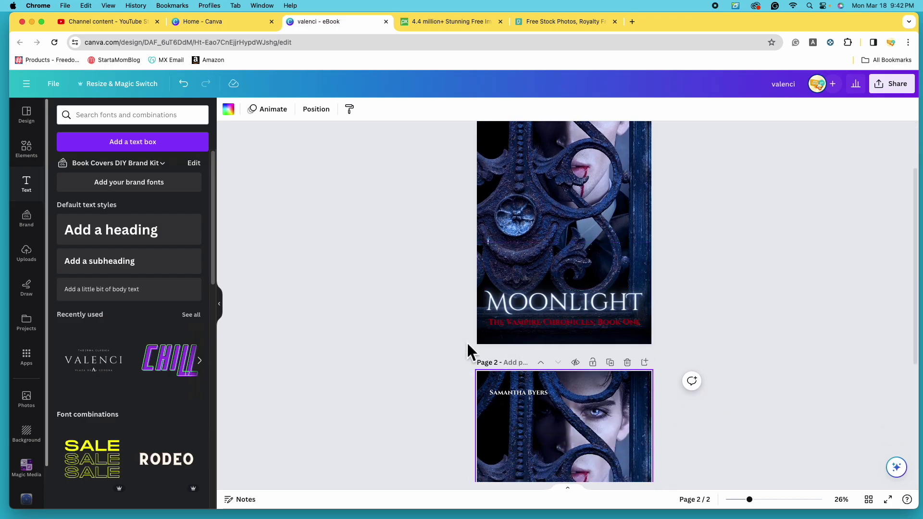
scroll(423, 336, "down", 3)
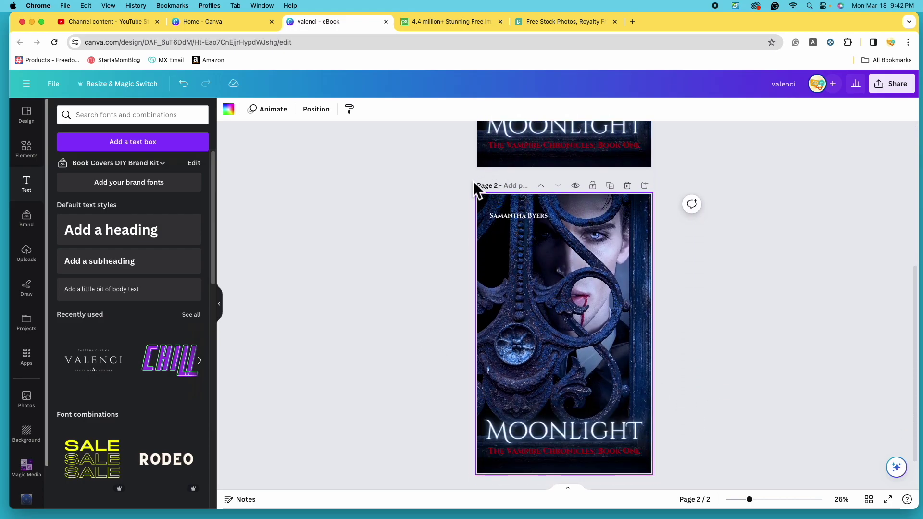
scroll(420, 235, "up", 5)
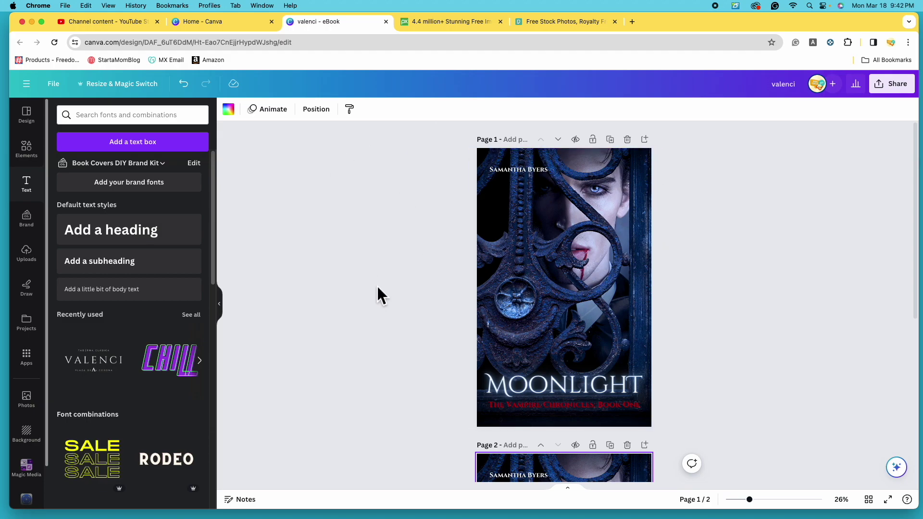
scroll(380, 294, "down", 5)
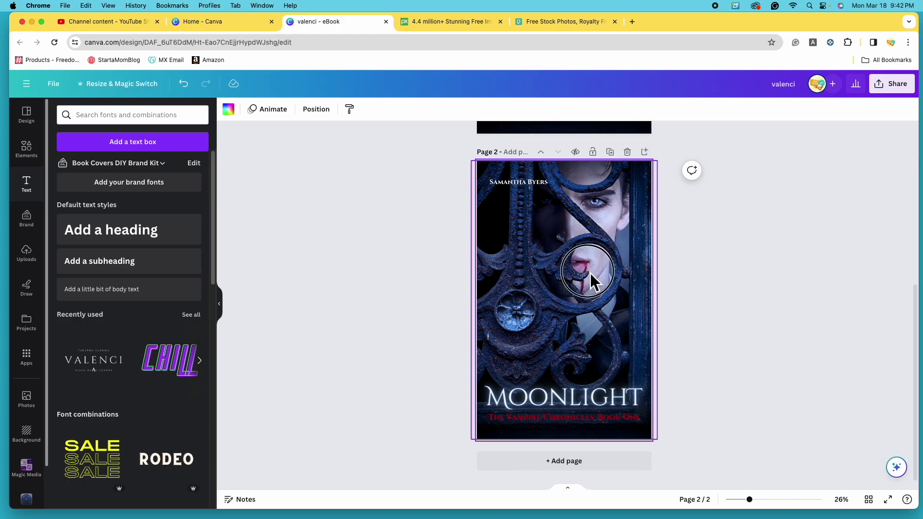
Enlarge page 2's vampire photo past the page edges to about 2,038 × 3,057.
left_click(590, 273)
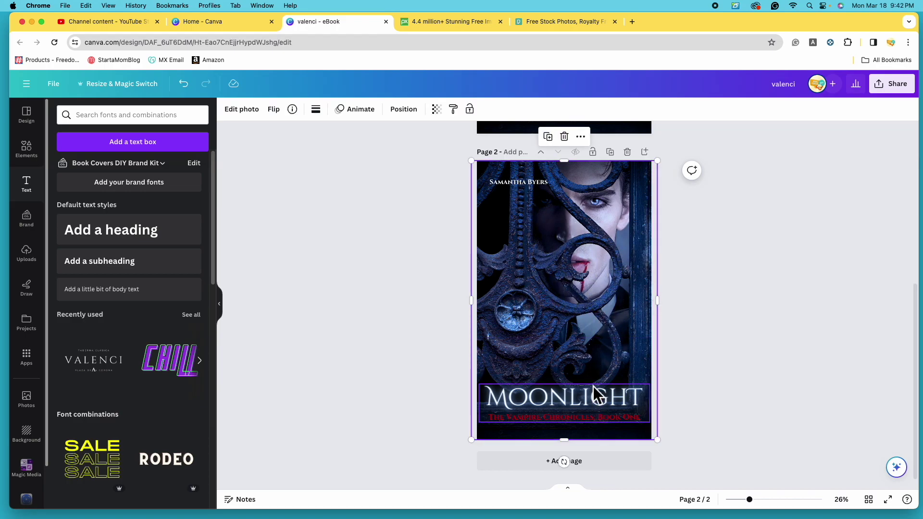
left_click(593, 363)
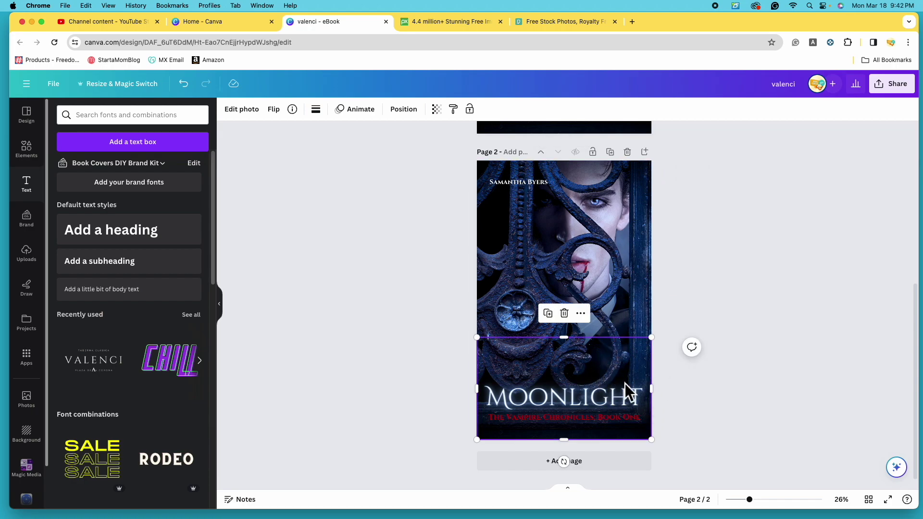
left_click(605, 246)
left_click(403, 109)
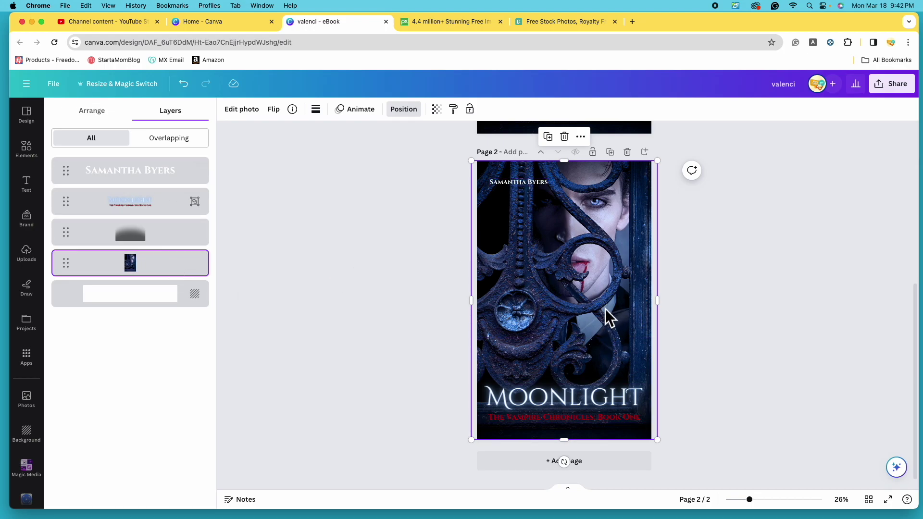
left_click_drag(471, 440, 375, 517)
scroll(712, 316, "down", 2)
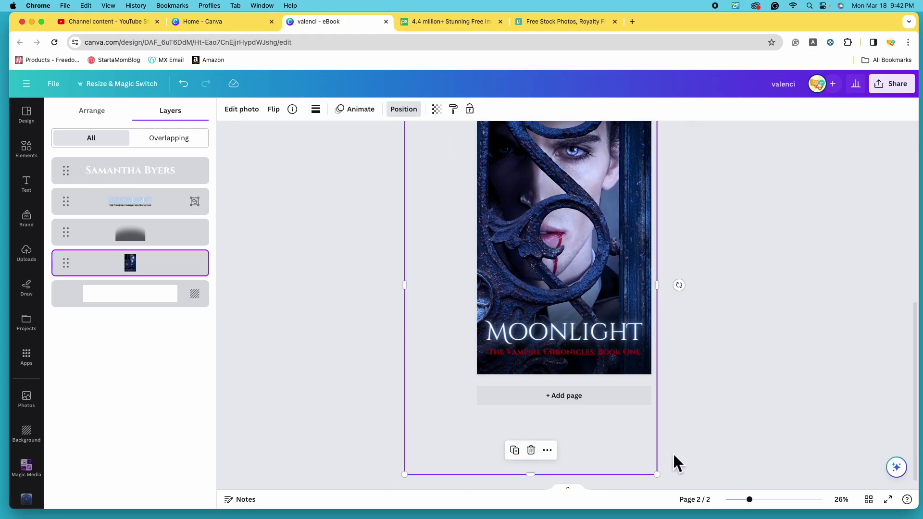
scroll(751, 385, "up", 5)
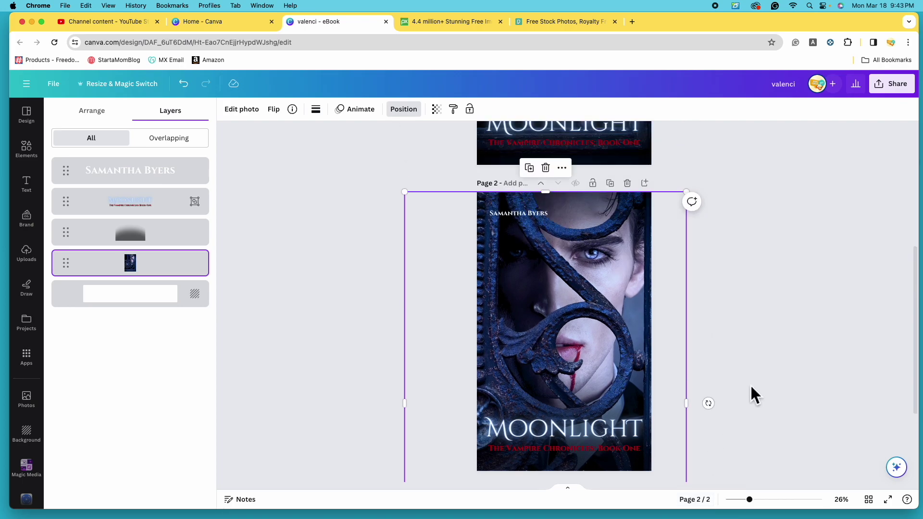
left_click(754, 293)
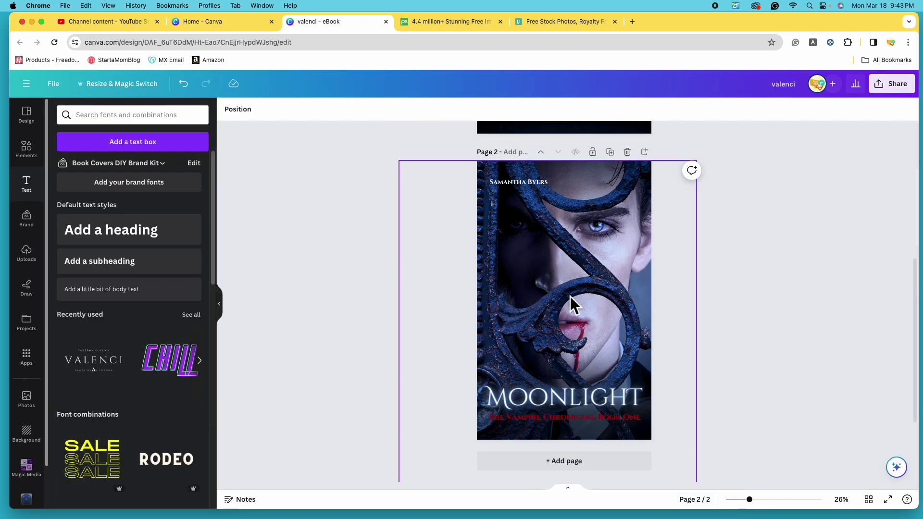
left_click(621, 272)
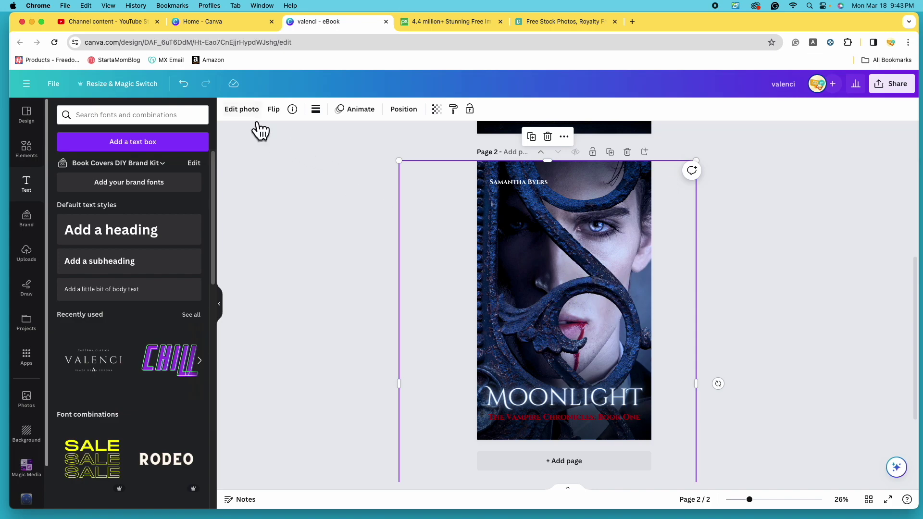
Adjust page 2's photo to contrast -30, highlights and whites 60, saturation -20.
left_click(243, 109)
left_click(137, 118)
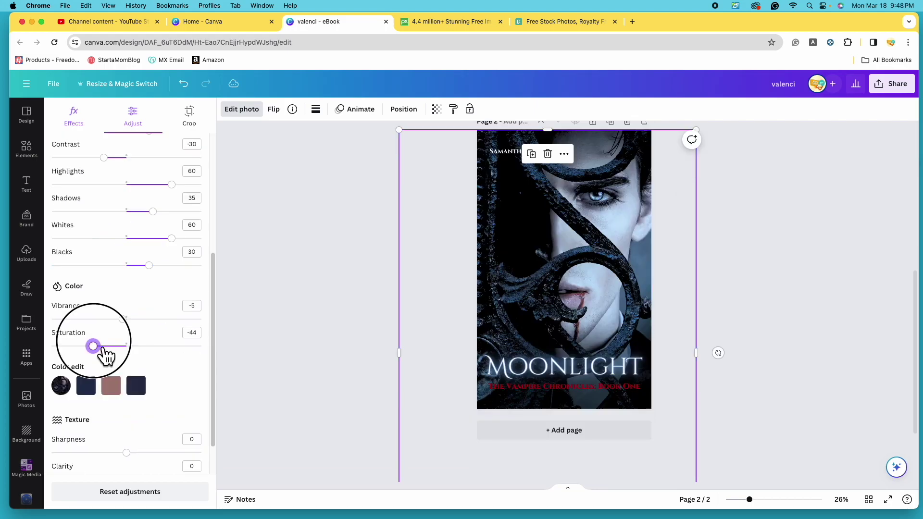
left_click_drag(107, 354, 61, 369)
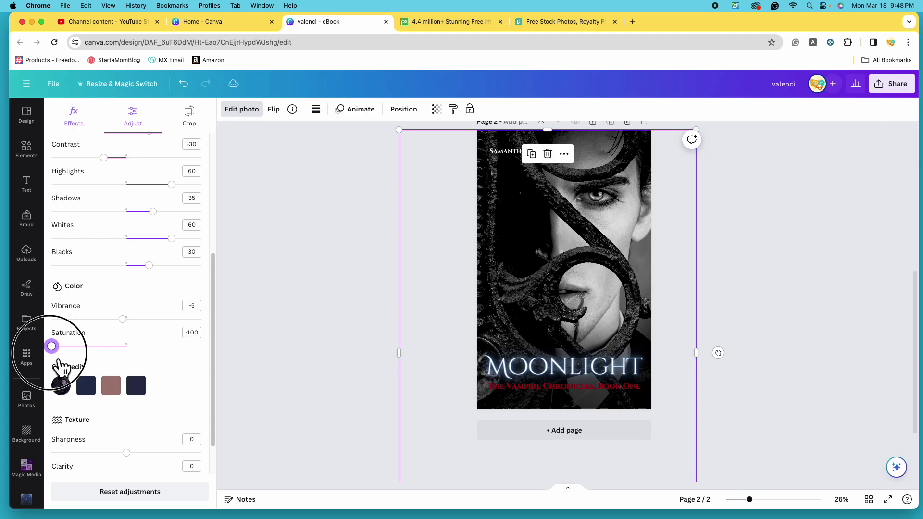
left_click_drag(58, 365, 117, 369)
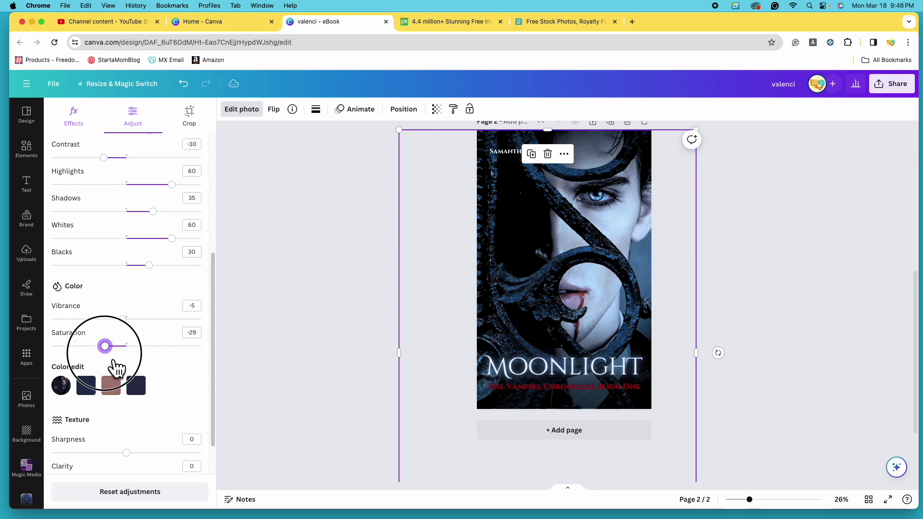
left_click_drag(117, 369, 117, 369)
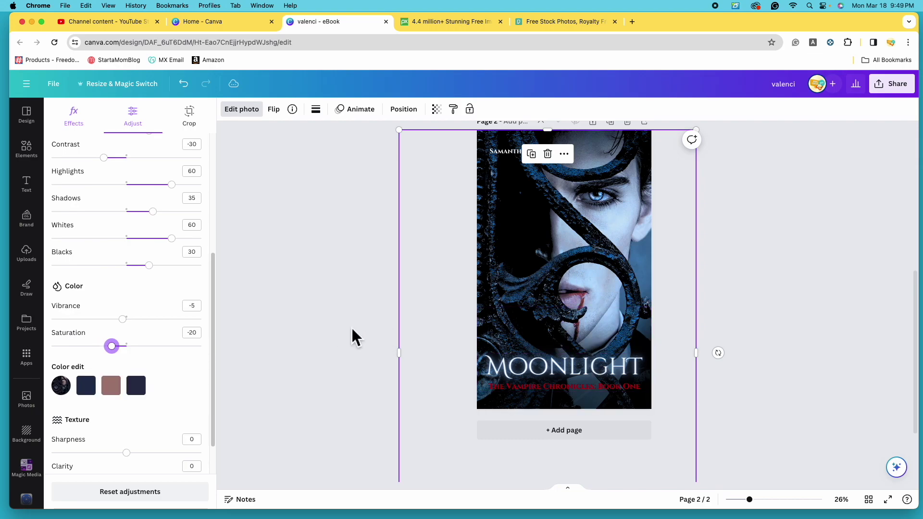
Color page 2's author name with the red document swatch used by the subtitle.
left_click(776, 335)
scroll(769, 348, "up", 6)
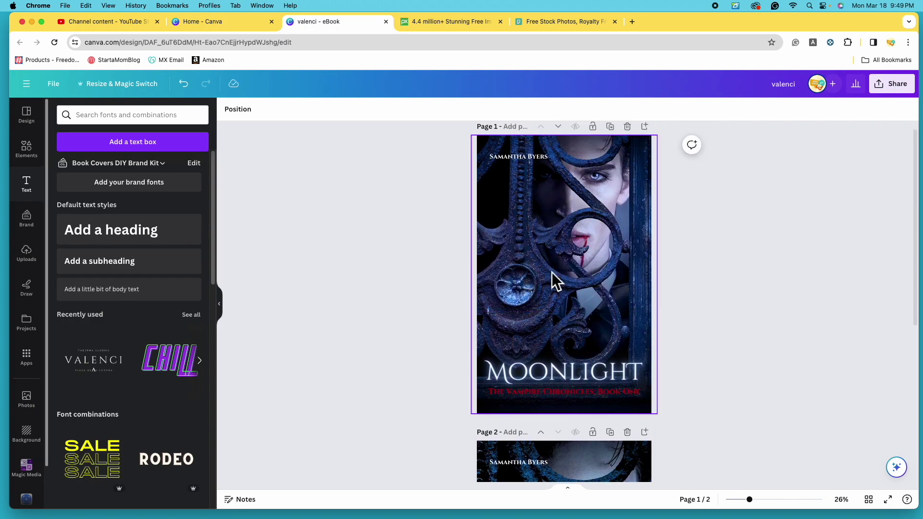
scroll(596, 249, "down", 5)
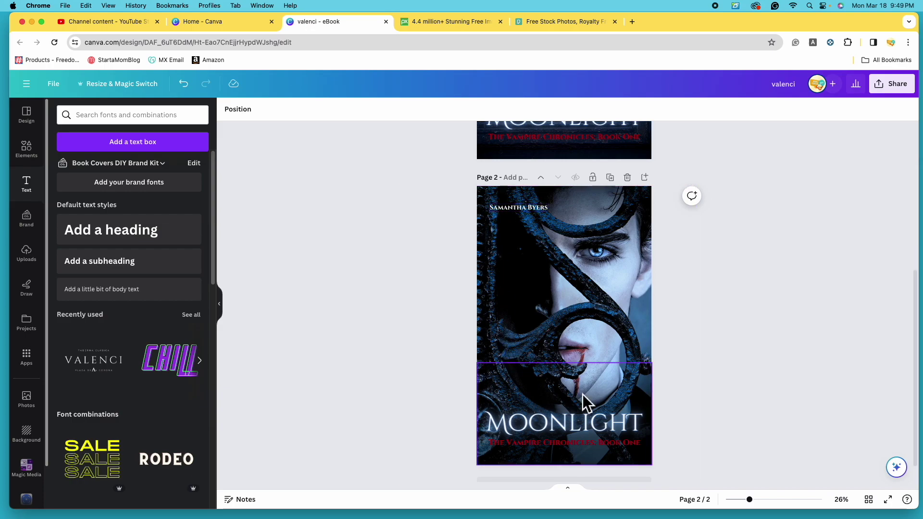
scroll(637, 376, "down", 1)
left_click(518, 181)
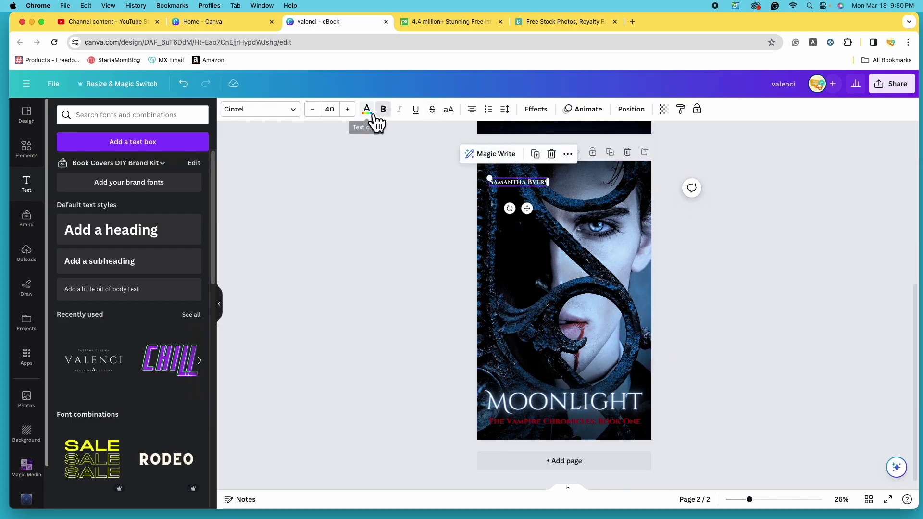
left_click(366, 109)
left_click(114, 167)
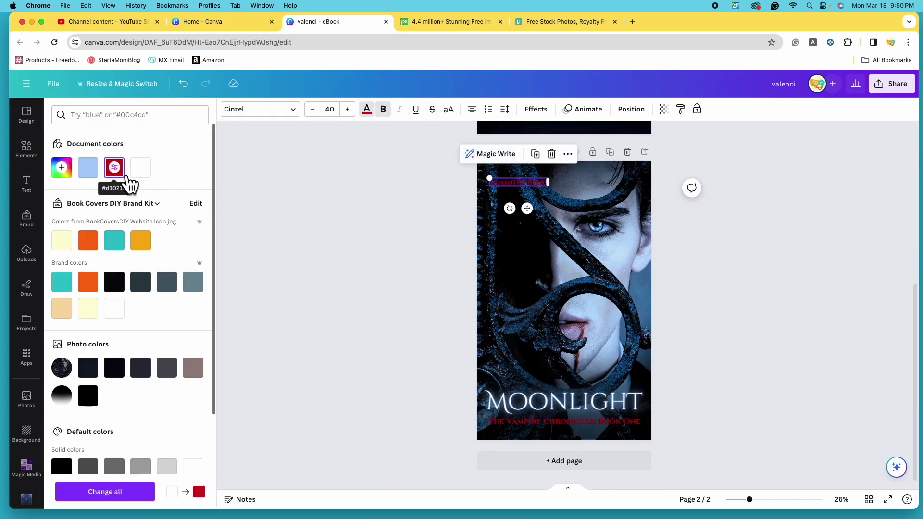
left_click(779, 328)
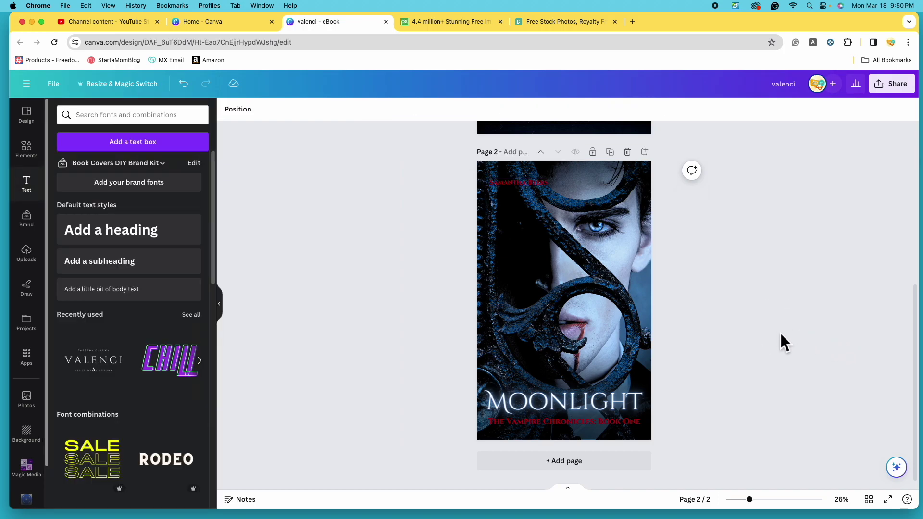
scroll(740, 362, "up", 1)
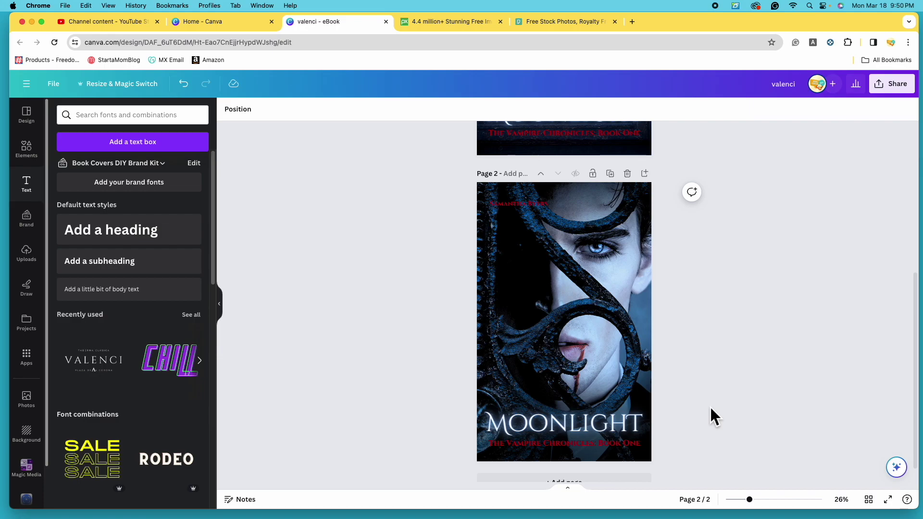
scroll(625, 375, "down", 1)
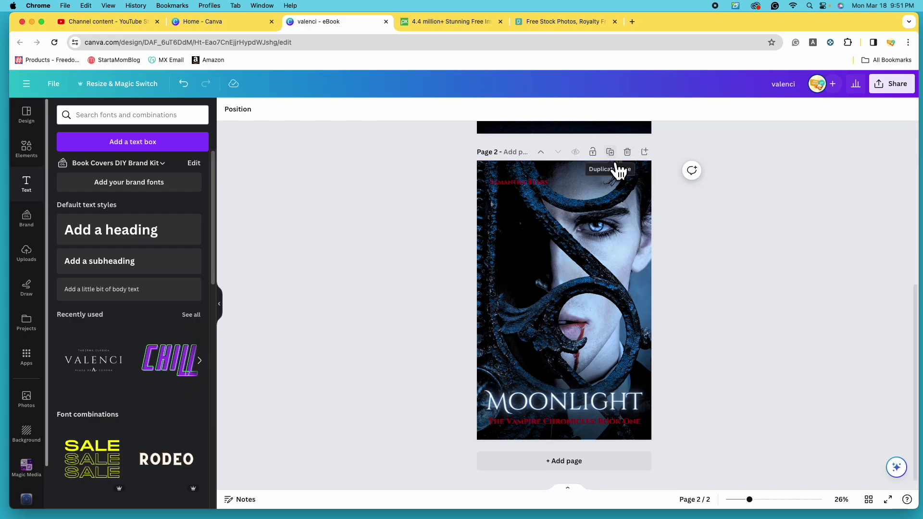
Duplicate the Moonlight cover as page 3 and delete its old photo.
left_click(612, 153)
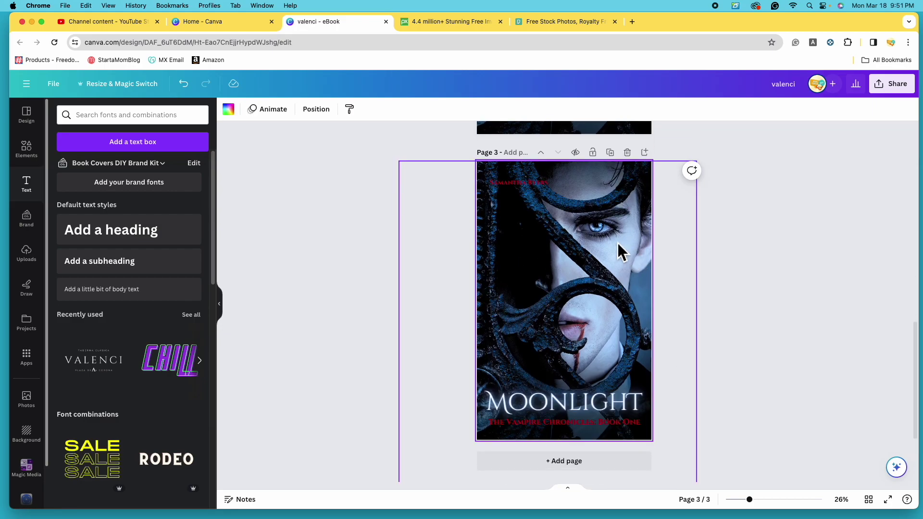
left_click(41, 407)
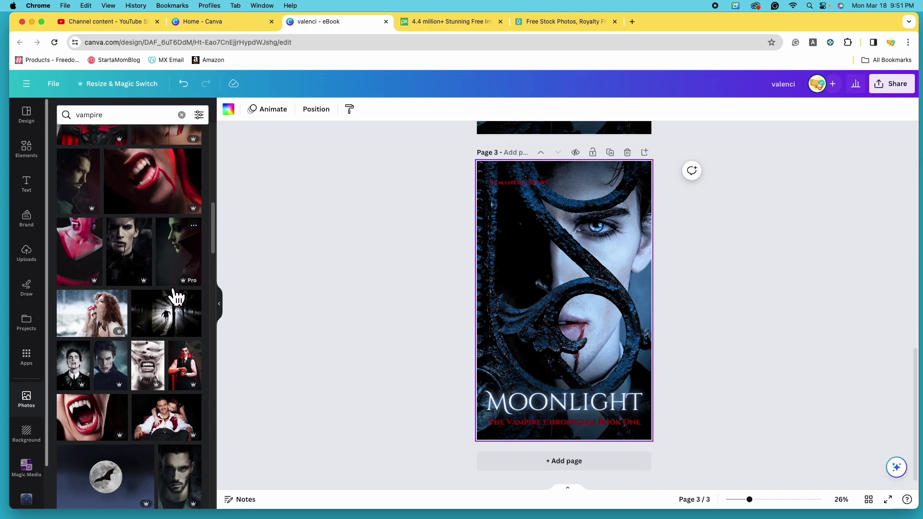
scroll(175, 297, "up", 3)
left_click(595, 254)
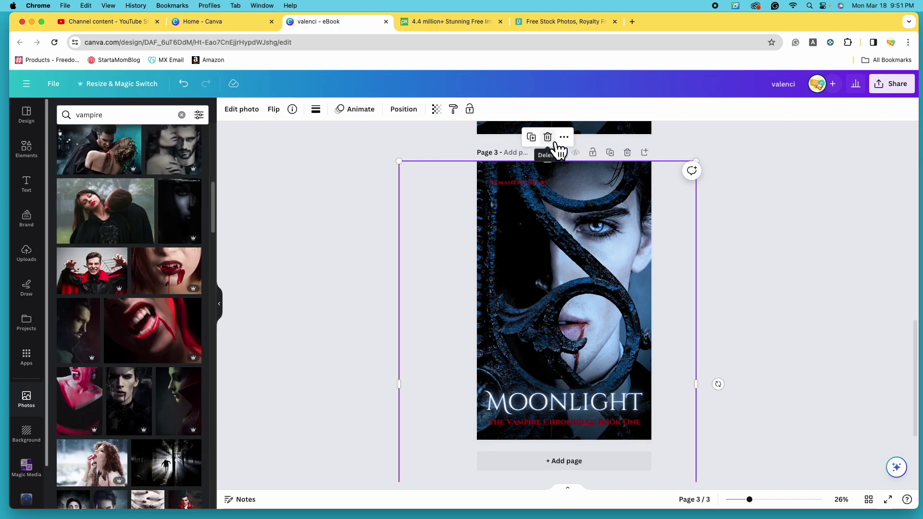
left_click(554, 140)
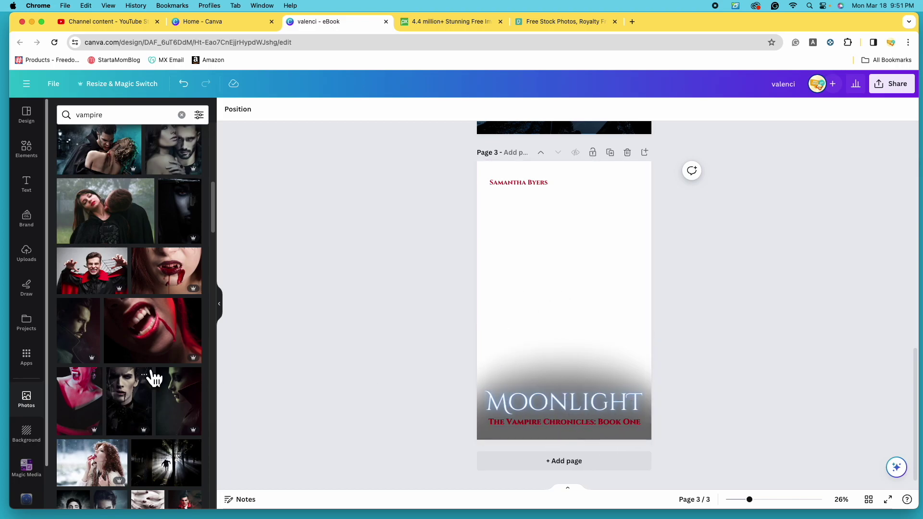
Add a new vampire portrait to page 3, resized to fill the whole page.
scroll(146, 366, "down", 2)
scroll(89, 358, "down", 5)
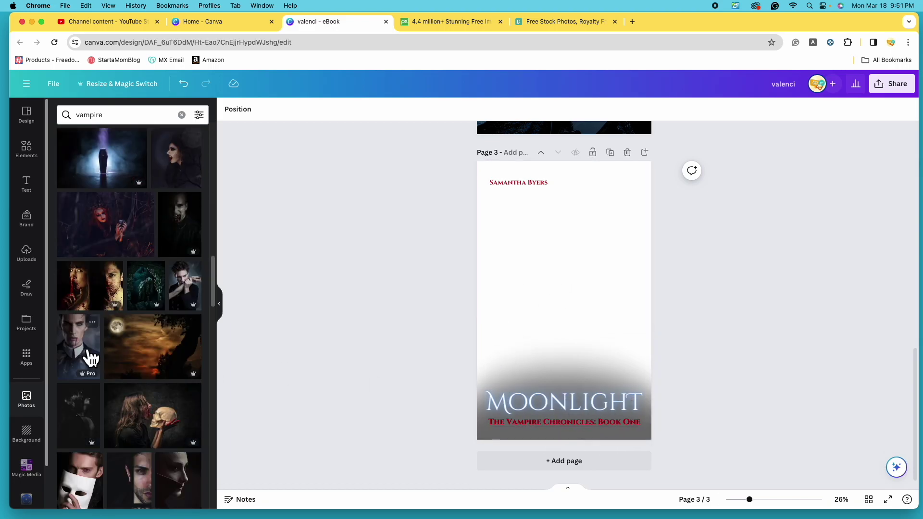
left_click(90, 358)
left_click_drag(570, 304, 552, 270)
left_click_drag(619, 373, 878, 511)
left_click_drag(627, 326, 604, 326)
scroll(704, 355, "up", 5)
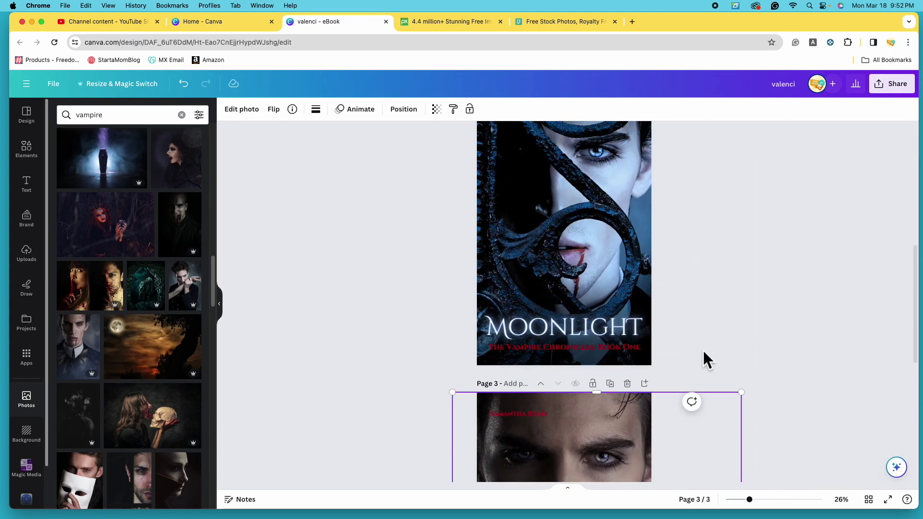
scroll(703, 353, "down", 5)
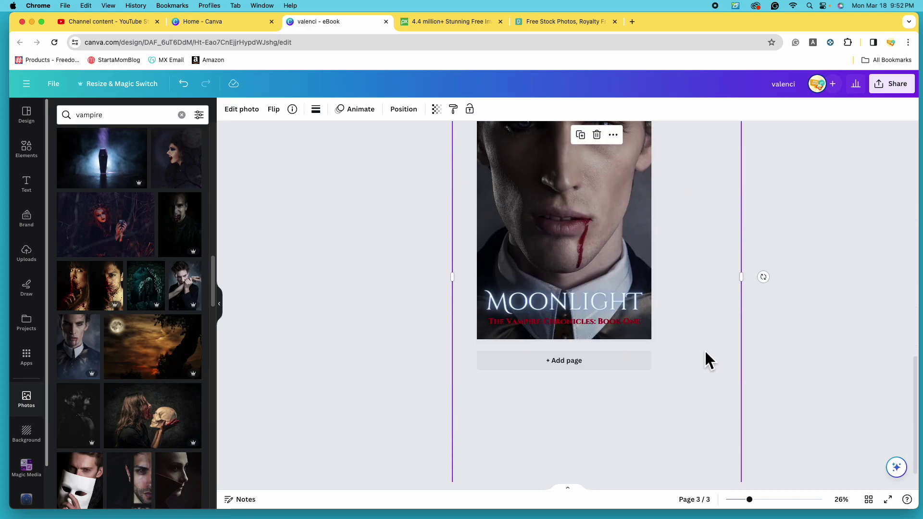
scroll(704, 350, "up", 5)
scroll(705, 350, "down", 2)
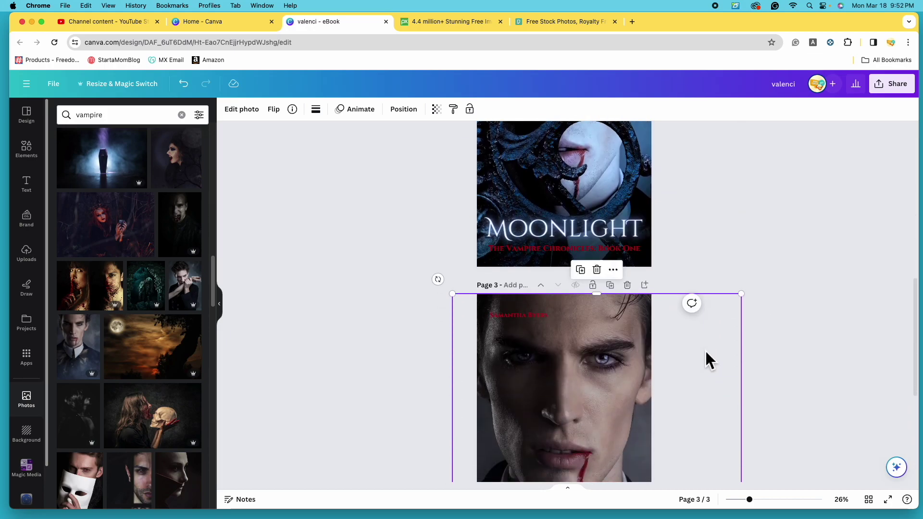
scroll(705, 350, "down", 5)
scroll(705, 350, "up", 2)
left_click_drag(561, 286, 566, 291)
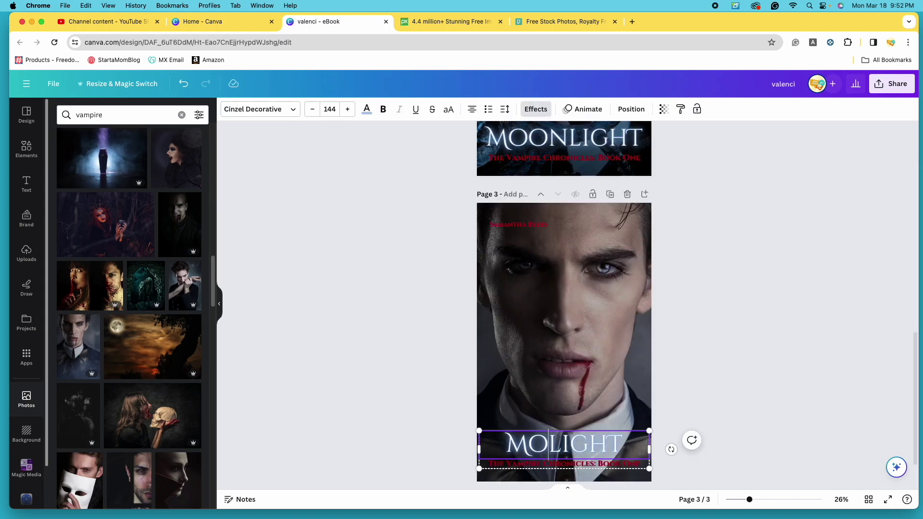
Retitle page 3's cover from MOONLIGHT to DAYLIGHT.
key("BackSpace")
key("BackSpace")
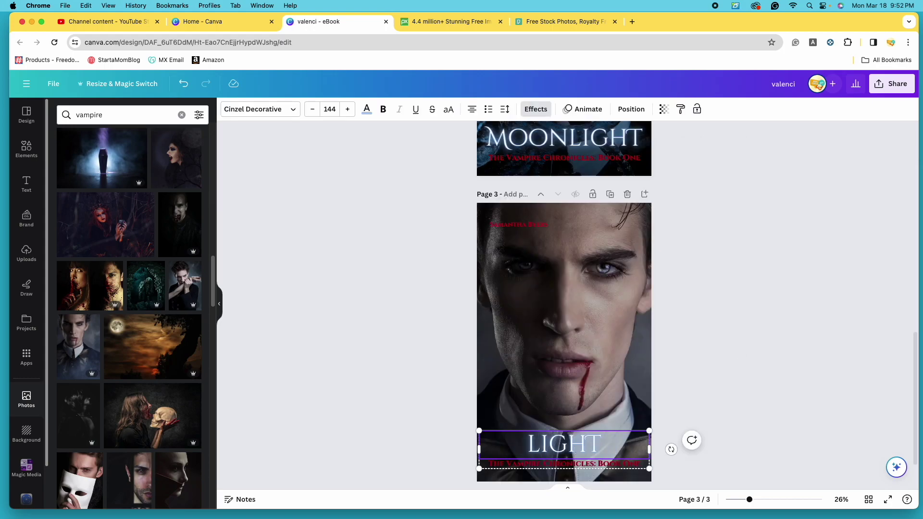
type("DA")
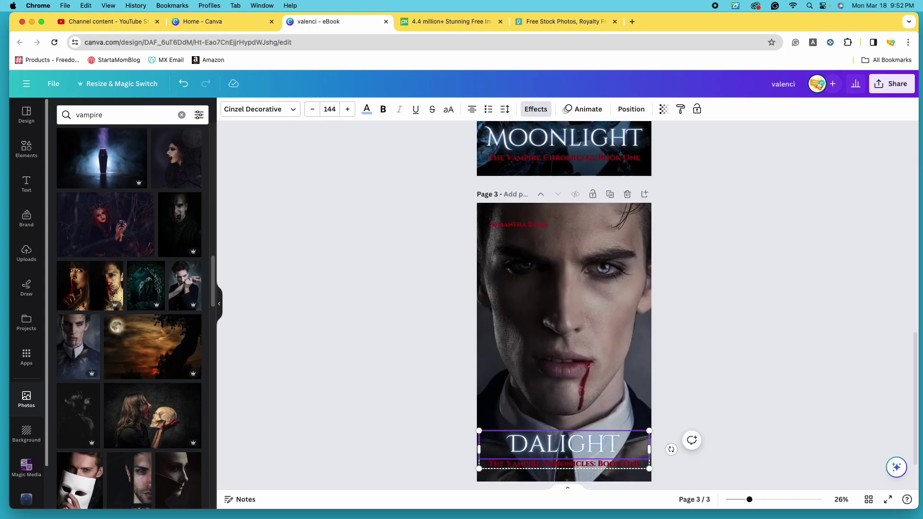
type("Y")
scroll(625, 425, "down", 2)
left_click(641, 424)
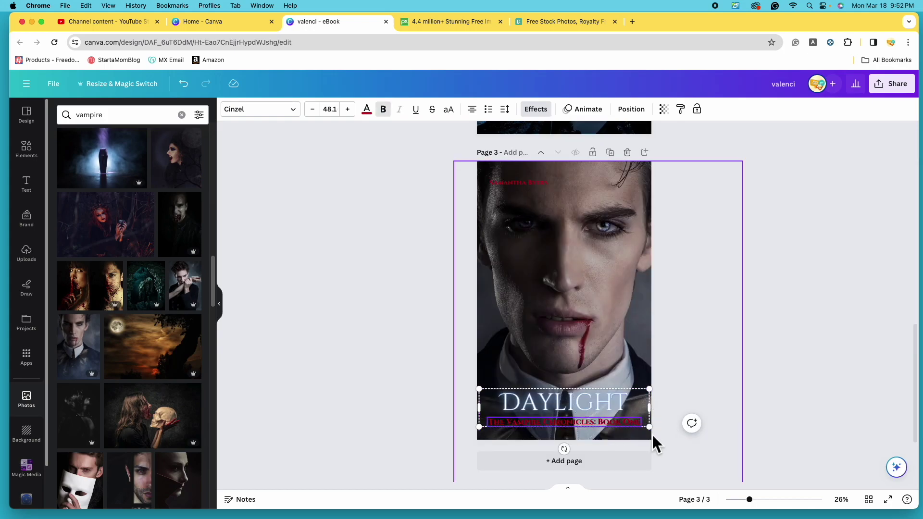
Change the subtitle to Book Two and move the dark gradient layer above the new photo.
key("BackSpace")
key("BackSpace")
key("BackSpace")
type("Two")
left_click(623, 357)
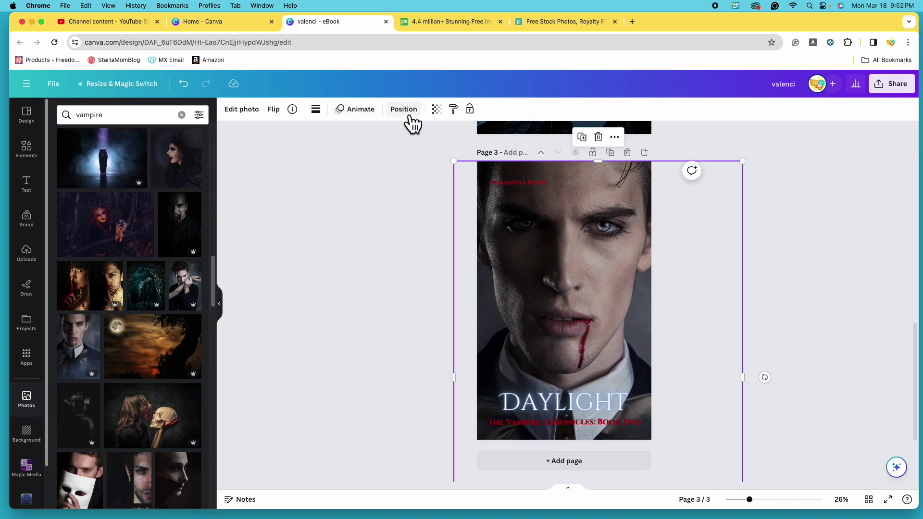
left_click(406, 111)
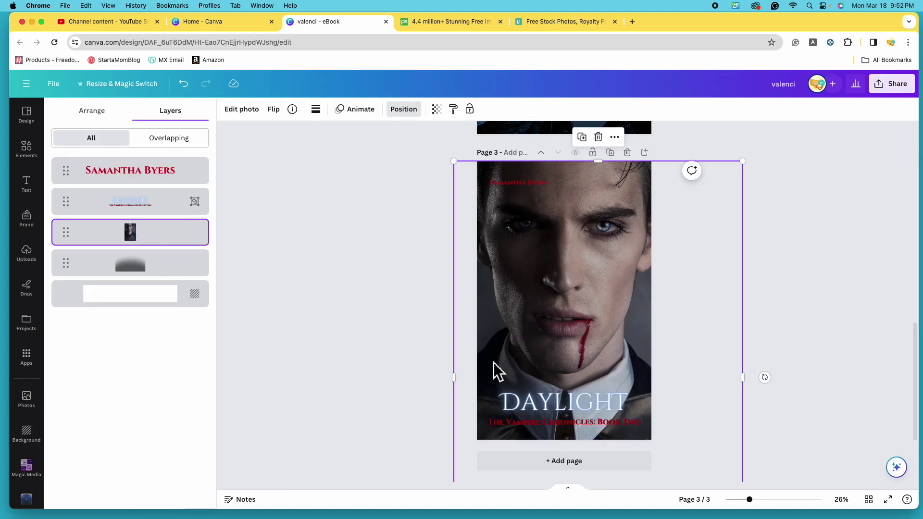
left_click_drag(160, 276, 157, 235)
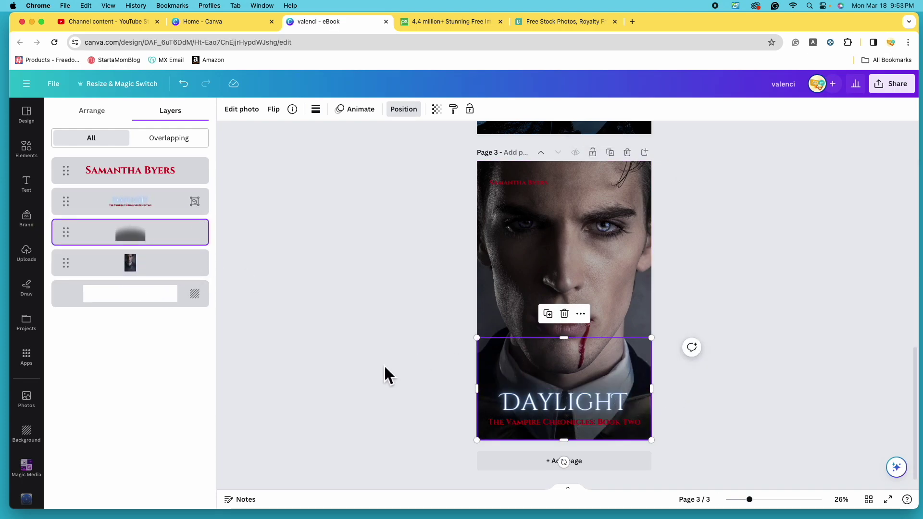
left_click(381, 392)
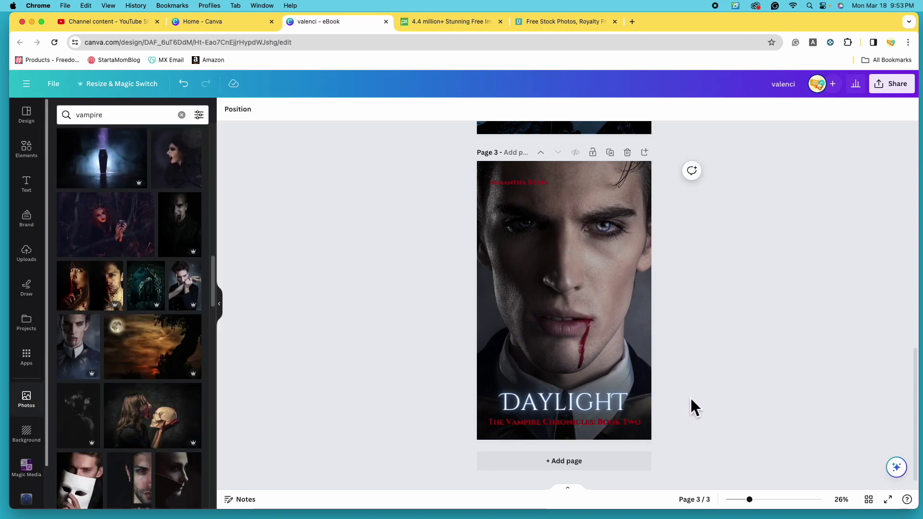
left_click(617, 405)
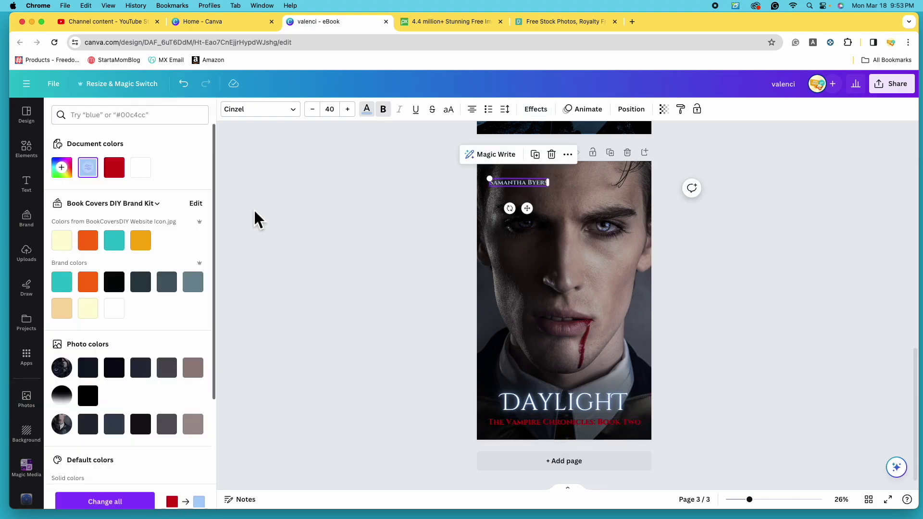
Make the author name white and set the photo to temperature -47, contrast -39, shadows -100.
left_click(596, 295)
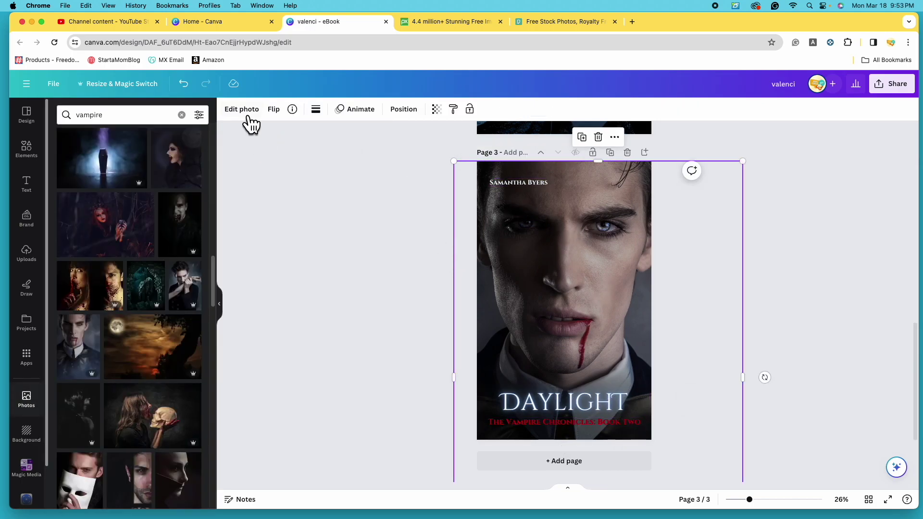
left_click(247, 110)
left_click(149, 123)
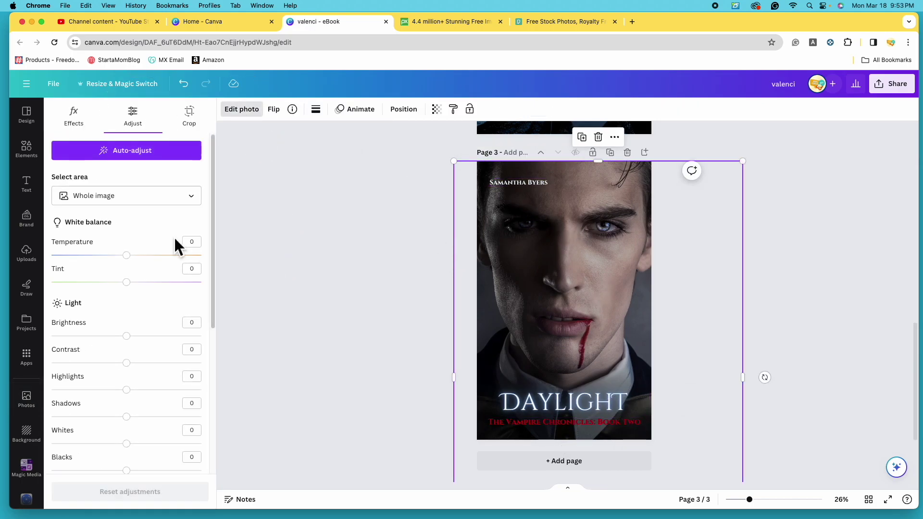
left_click_drag(135, 260, 100, 262)
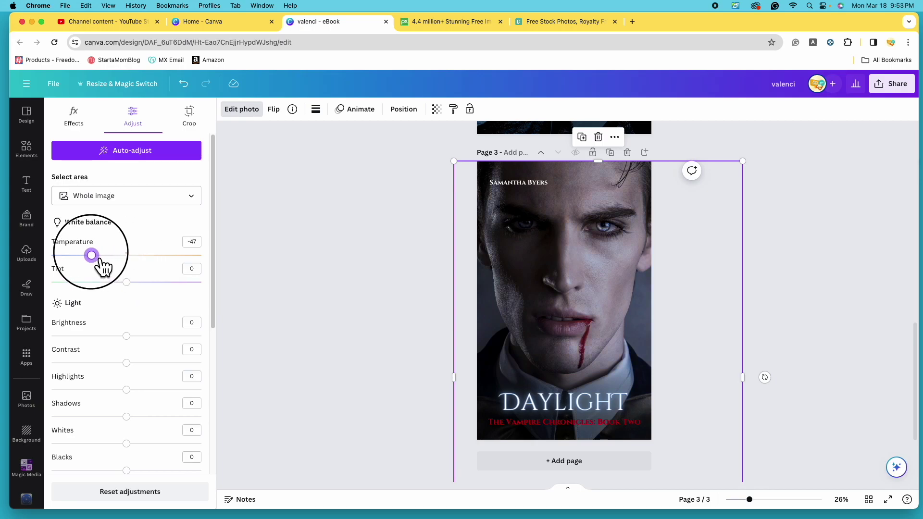
left_click_drag(131, 287, 126, 293)
scroll(155, 299, "down", 3)
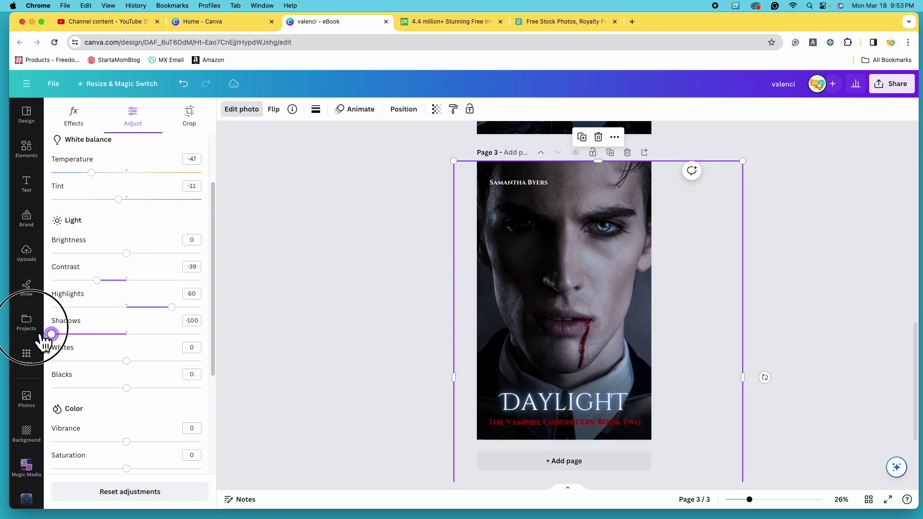
scroll(355, 317, "up", 8)
scroll(354, 317, "down", 8)
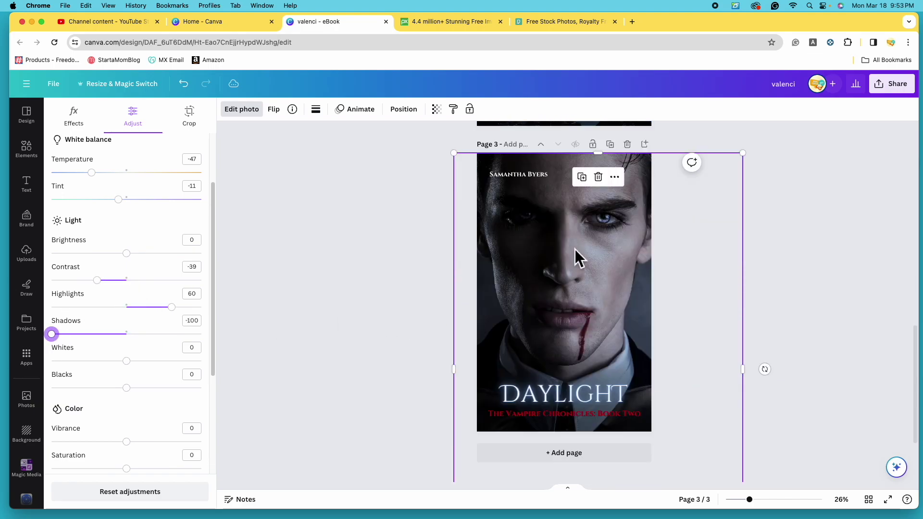
scroll(397, 324, "up", 5)
scroll(568, 364, "down", 5)
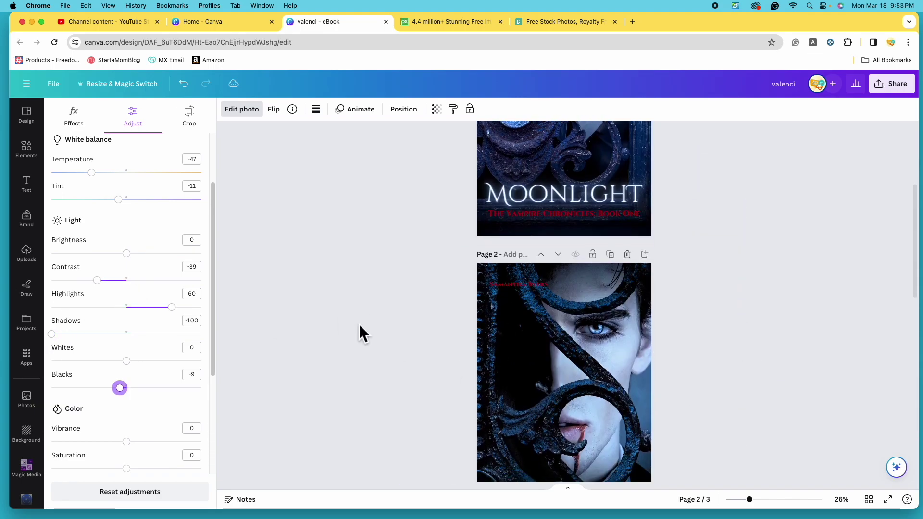
scroll(619, 326, "down", 2)
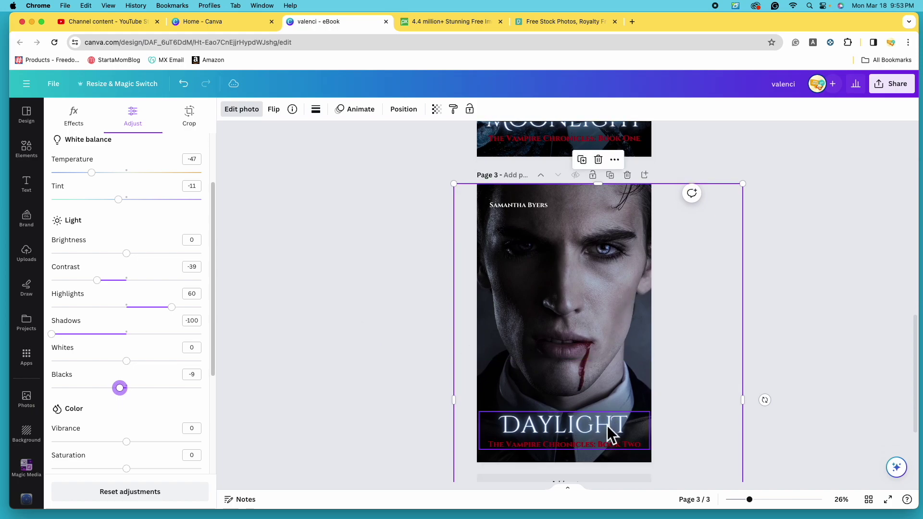
left_click(577, 417)
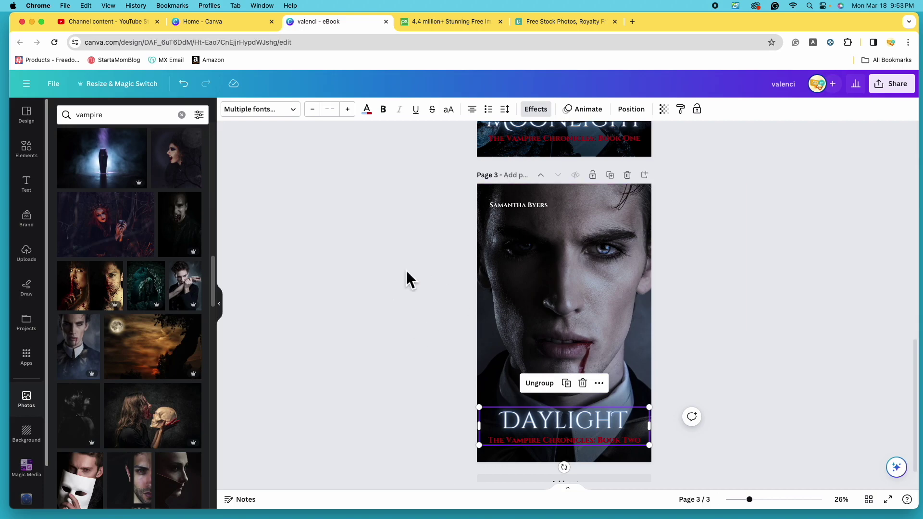
Replace page 3's background with the pale vampire man photo, enlarged to cover the page.
left_click(596, 202)
left_click(599, 161)
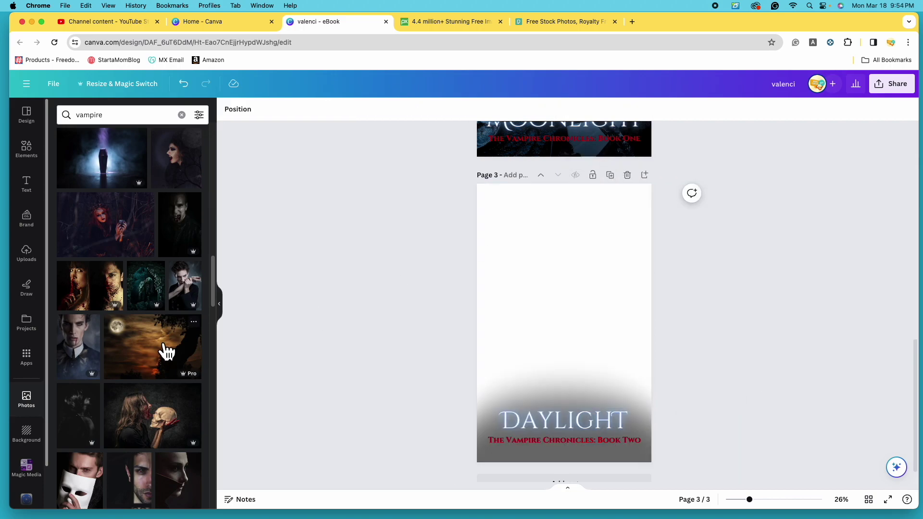
left_click(88, 354)
left_click_drag(591, 371, 564, 325)
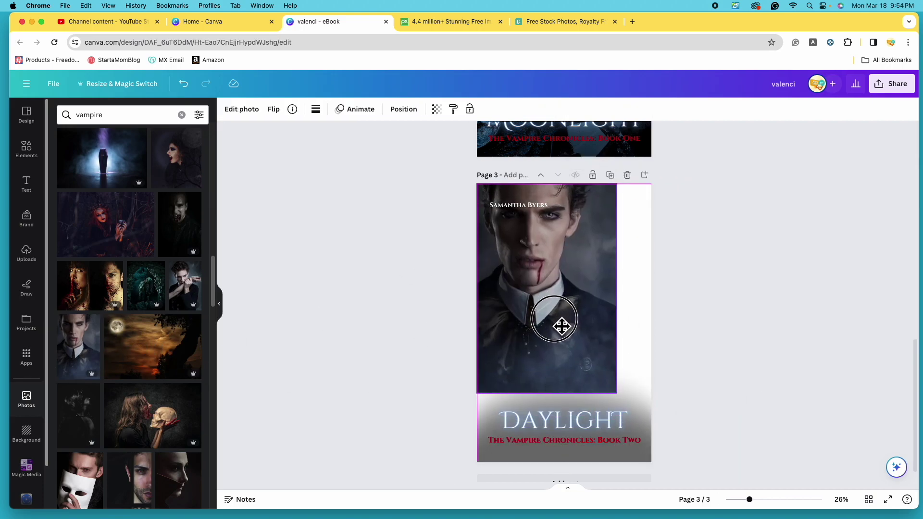
left_click_drag(619, 390, 904, 500)
left_click_drag(622, 325, 597, 325)
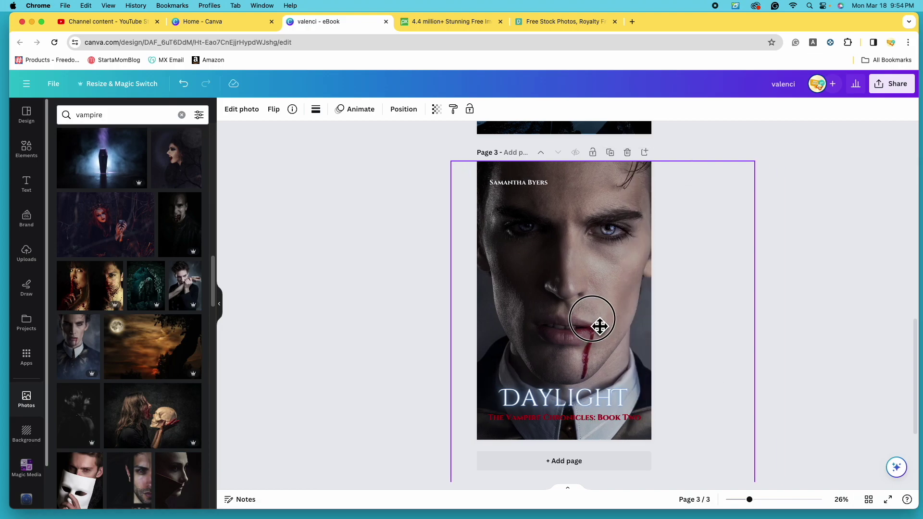
left_click(385, 320)
scroll(164, 313, "up", 2)
scroll(323, 257, "up", 8)
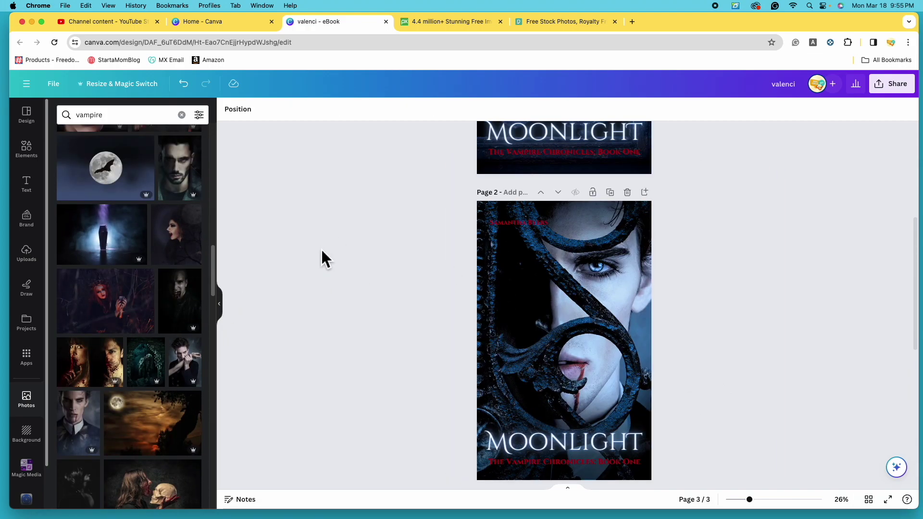
scroll(159, 267, "up", 1)
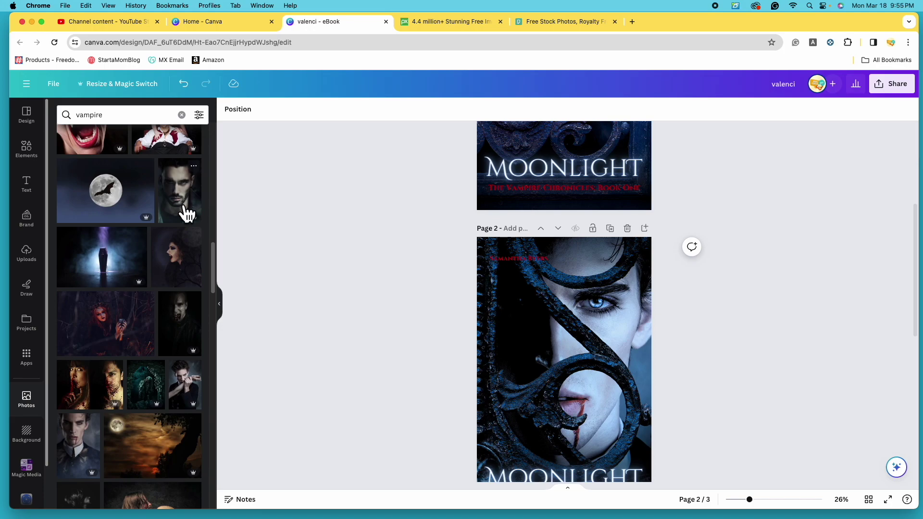
scroll(110, 268, "up", 5)
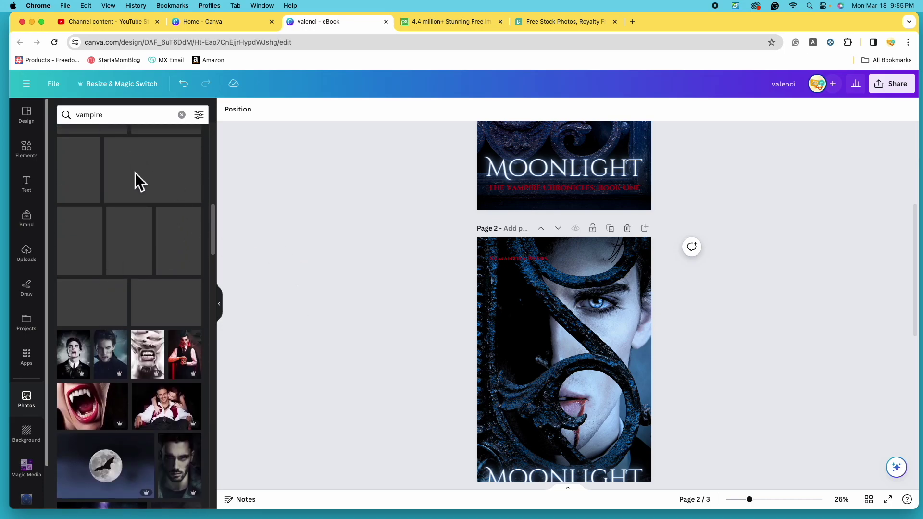
scroll(375, 321, "up", 5)
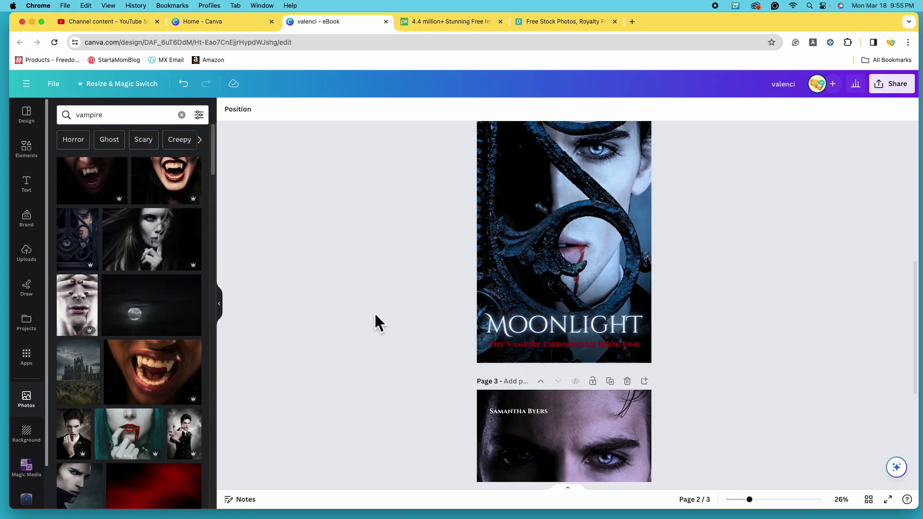
scroll(376, 321, "down", 4)
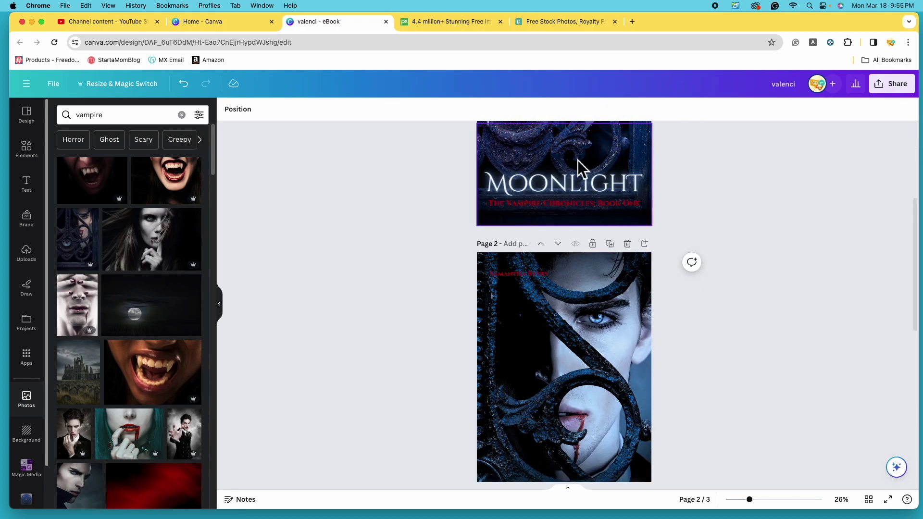
scroll(634, 297, "down", 5)
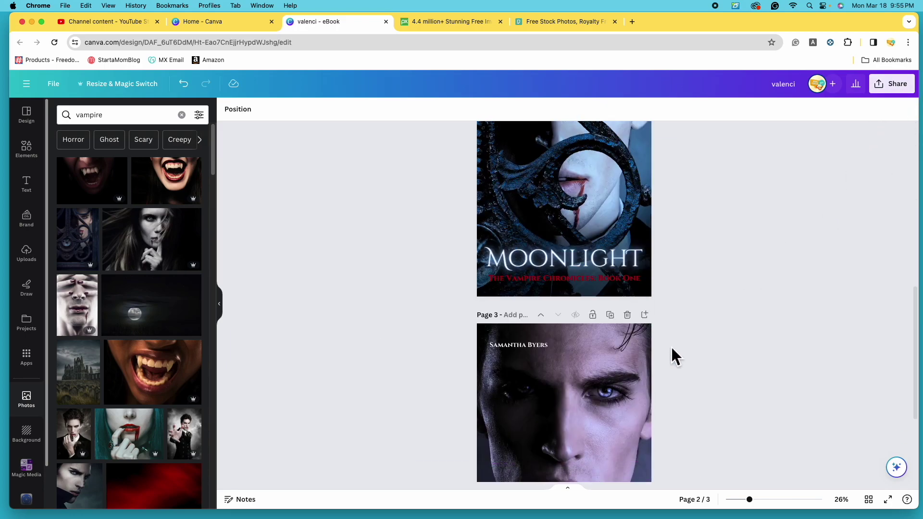
scroll(563, 253, "up", 8)
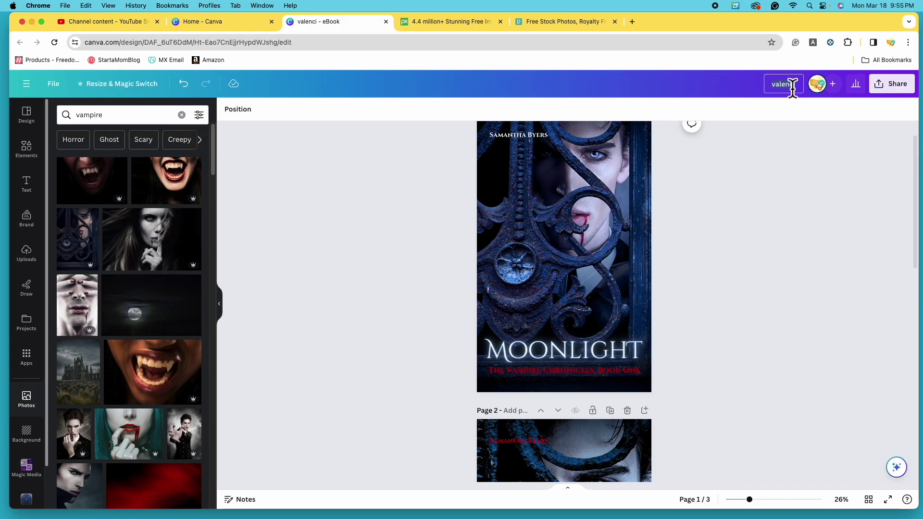
Rename the design to 'Moonlight Book Covers'.
left_click(792, 85)
type("MOonlight Book Covers")
key("Return")
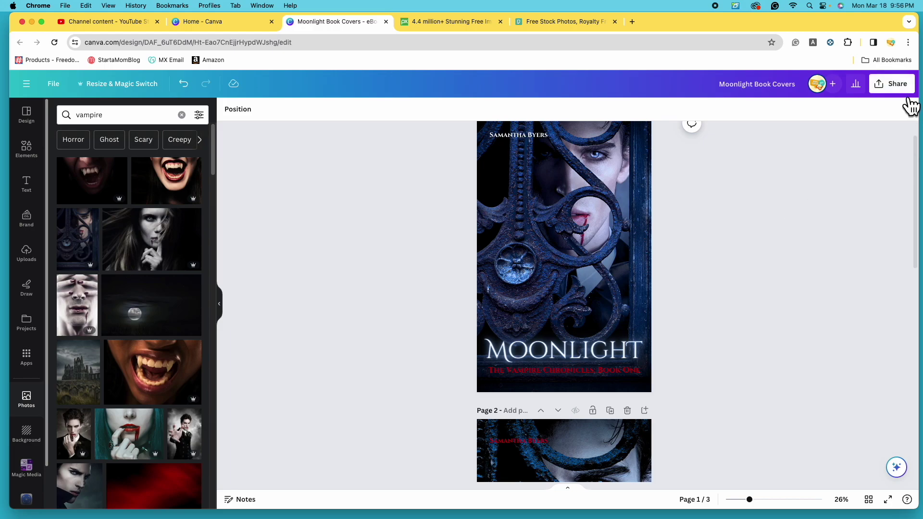
Show the Download panel's file type list, currently set to PDF Standard.
left_click(909, 97)
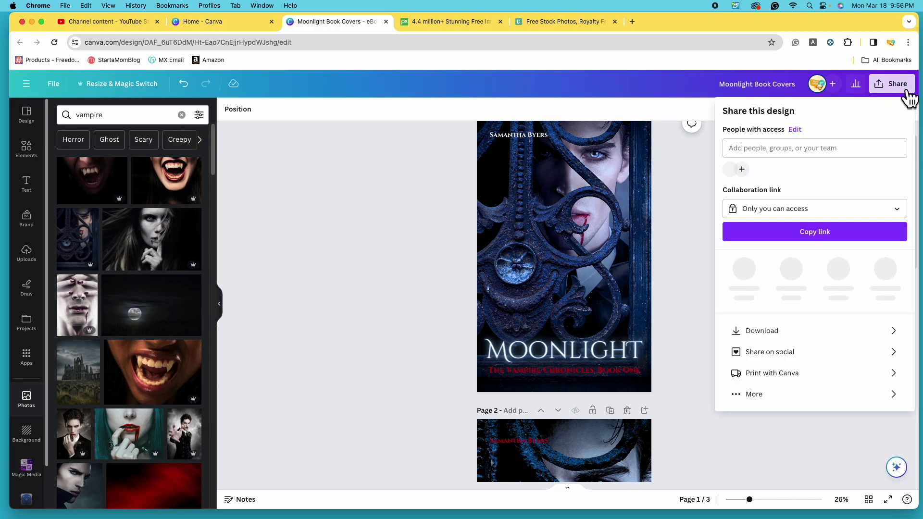
left_click(861, 335)
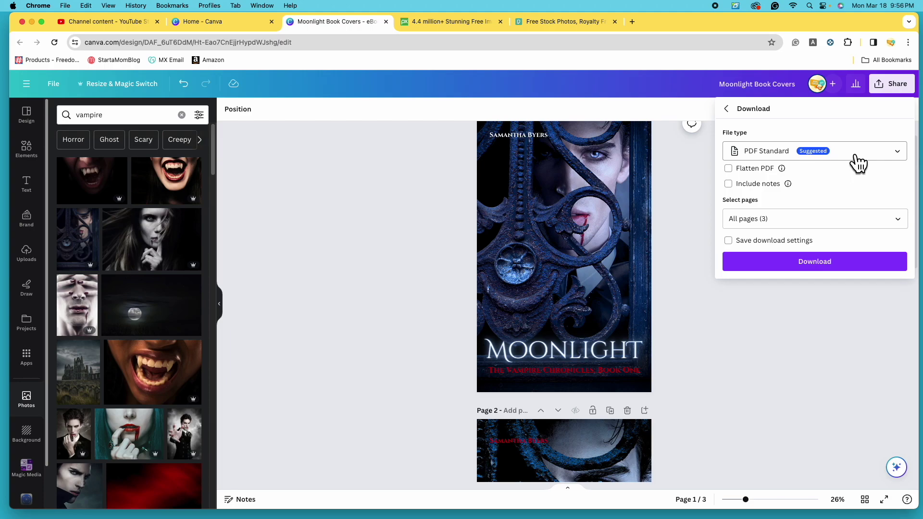
left_click(856, 155)
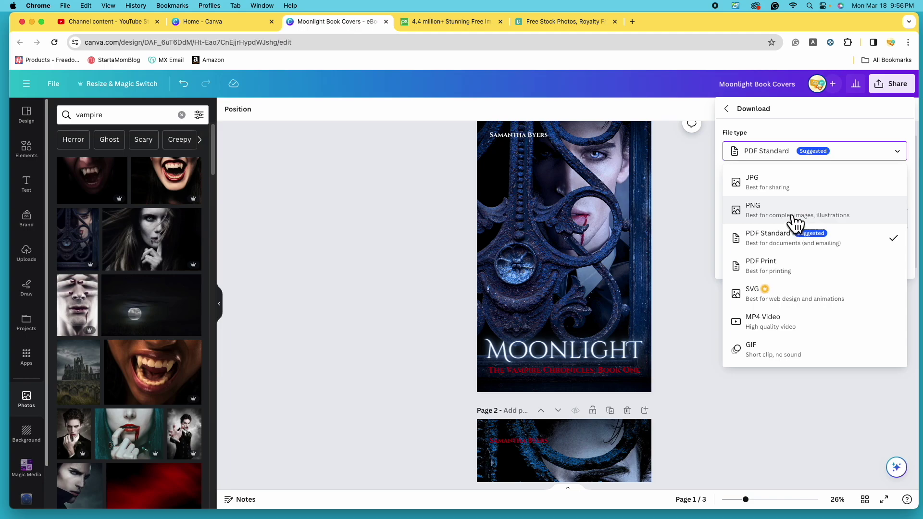
Choose PNG as the download file type.
left_click(794, 218)
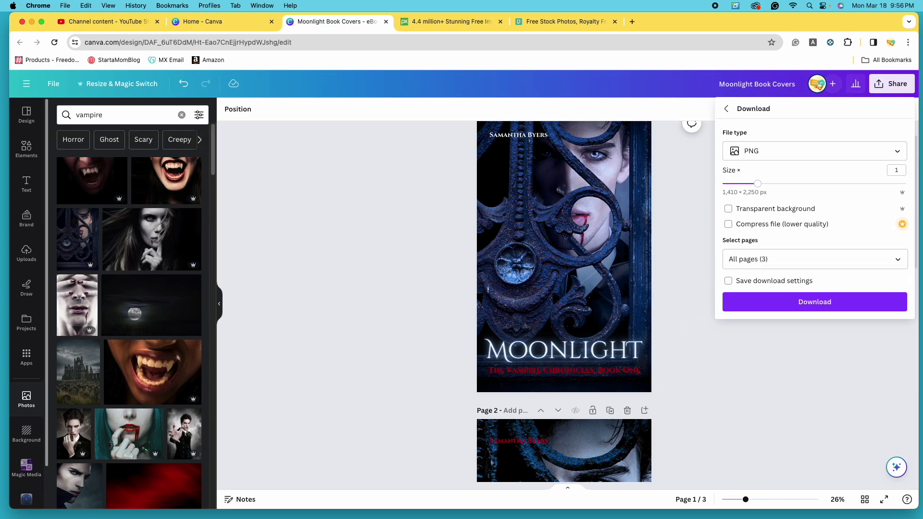
scroll(612, 289, "down", 10)
scroll(625, 300, "down", 2)
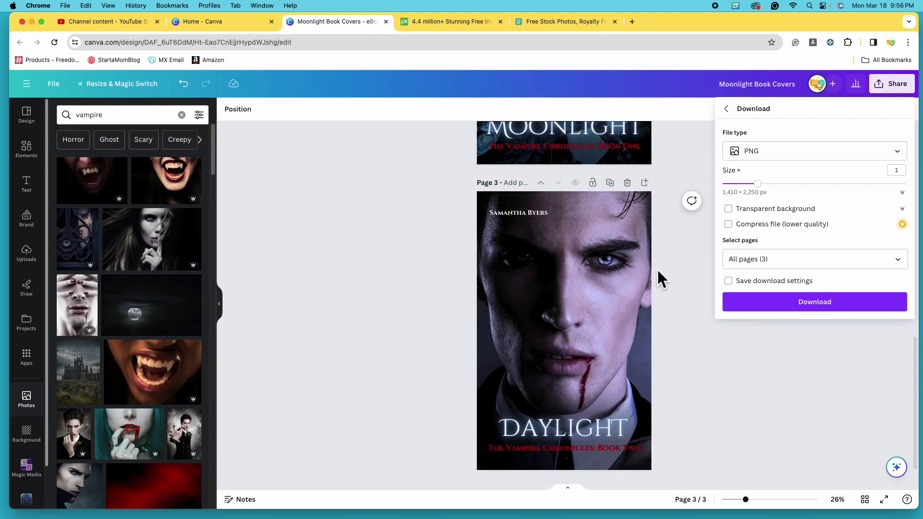
scroll(567, 336, "up", 1)
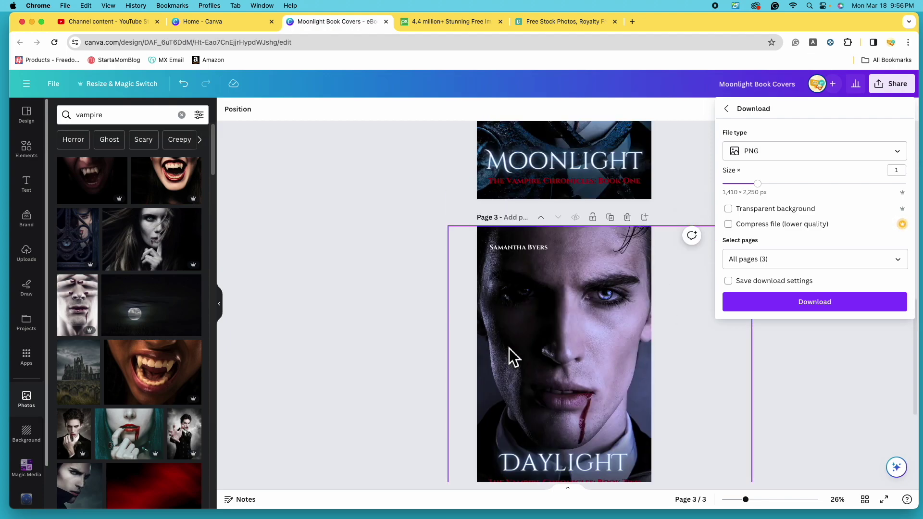
scroll(575, 358, "up", 8)
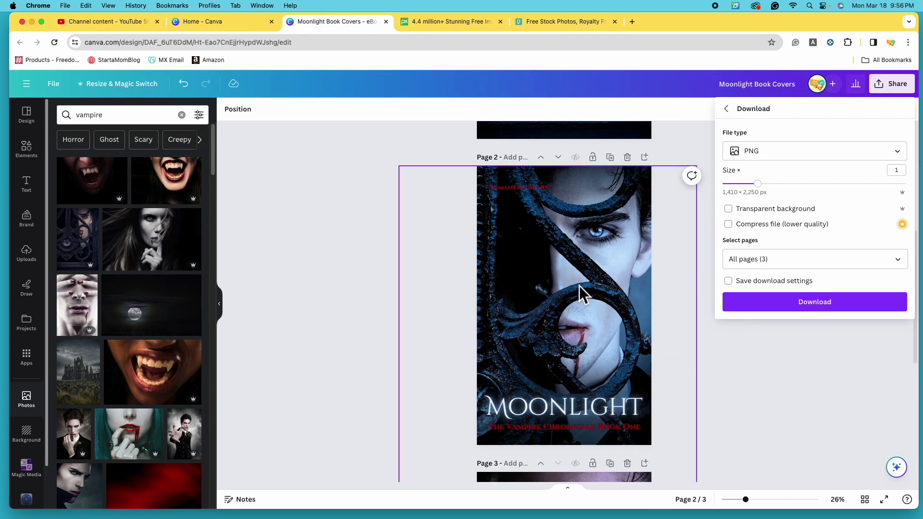
scroll(610, 240, "up", 3)
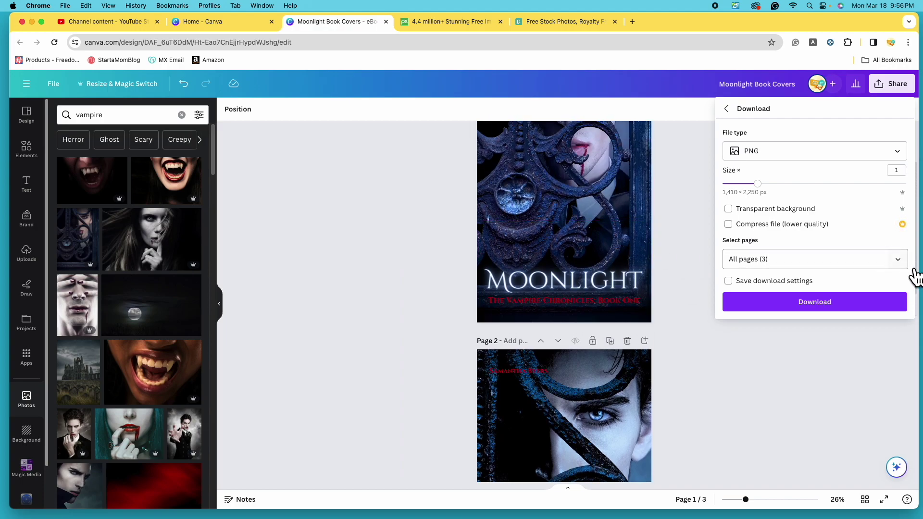
Limit the export to pages 1 and 2 and download them as Moonlight Book Covers.zip.
left_click(909, 267)
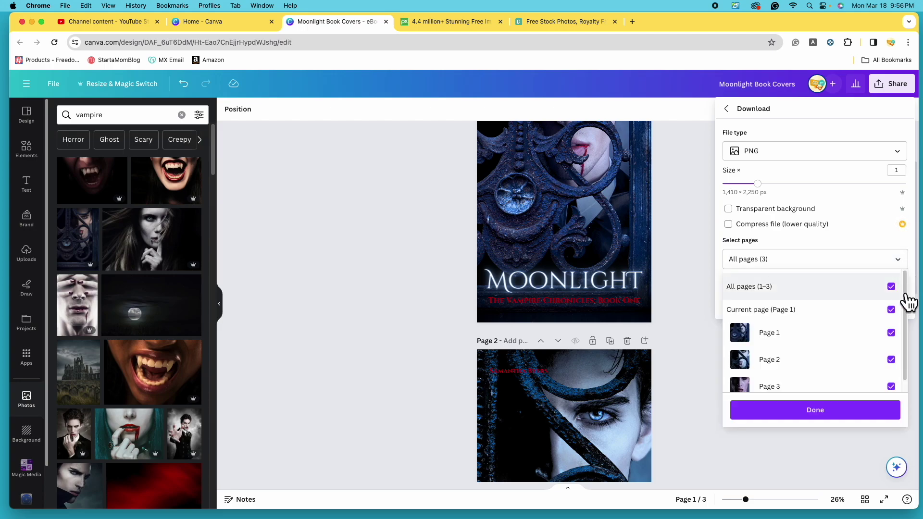
left_click(897, 292)
scroll(816, 349, "down", 1)
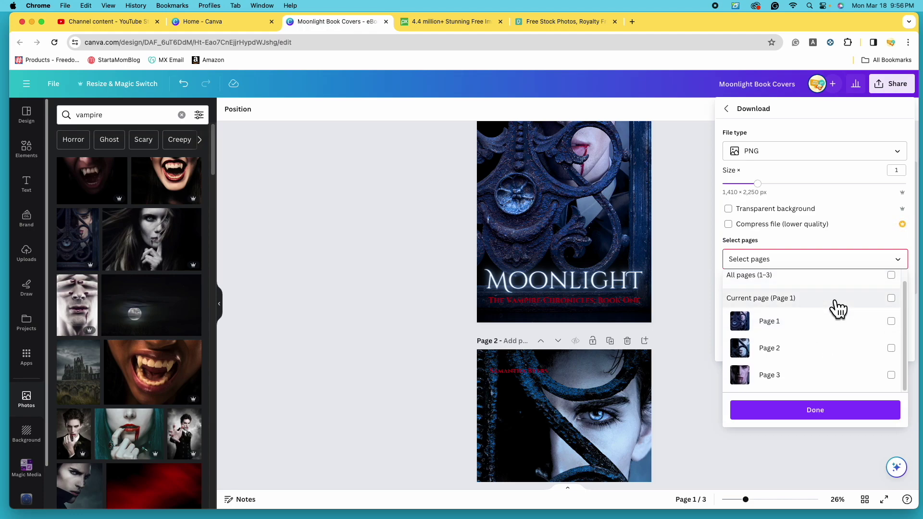
left_click(892, 322)
left_click(896, 356)
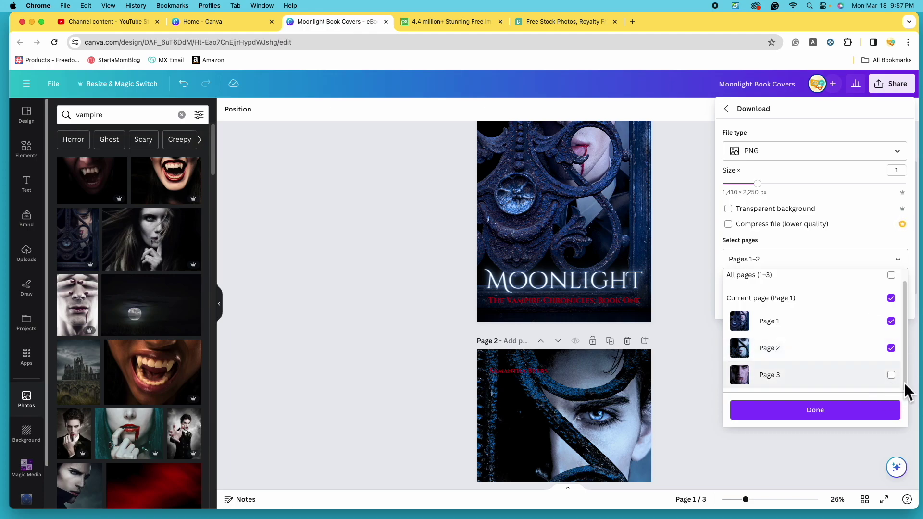
left_click(840, 415)
left_click(772, 308)
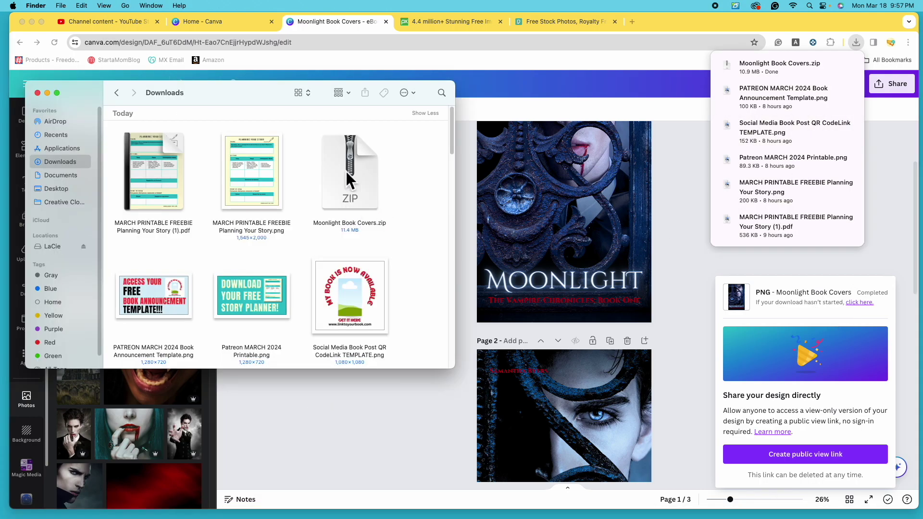
Unpack Moonlight Book Covers.zip in Downloads, view 1.png in Preview, and return to its folder.
double_click(362, 190)
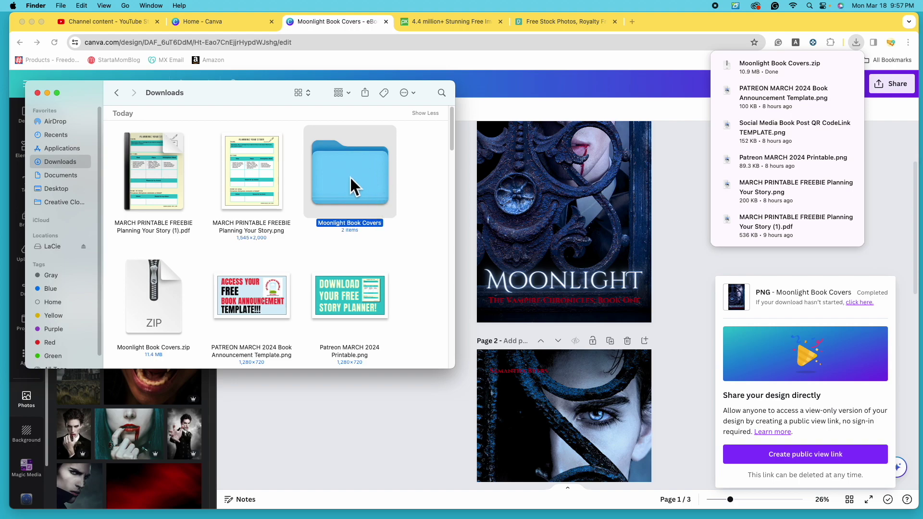
double_click(375, 194)
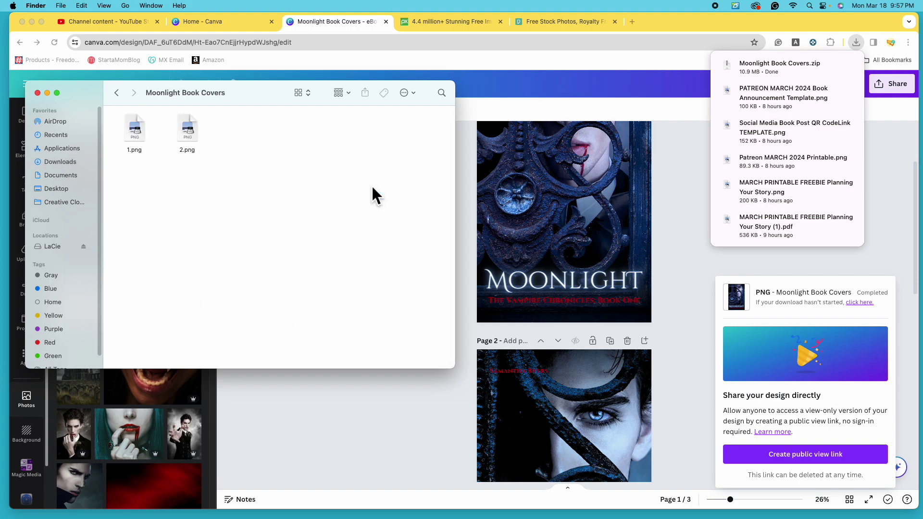
double_click(133, 136)
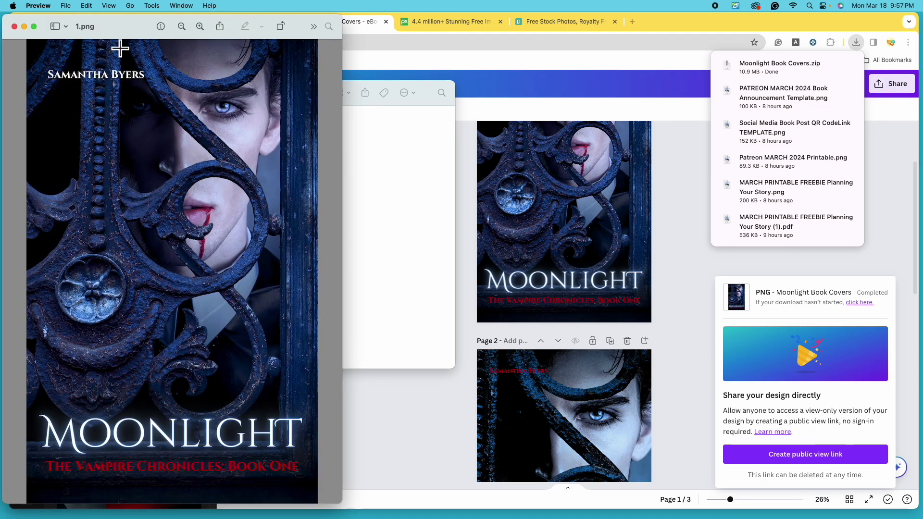
left_click(382, 178)
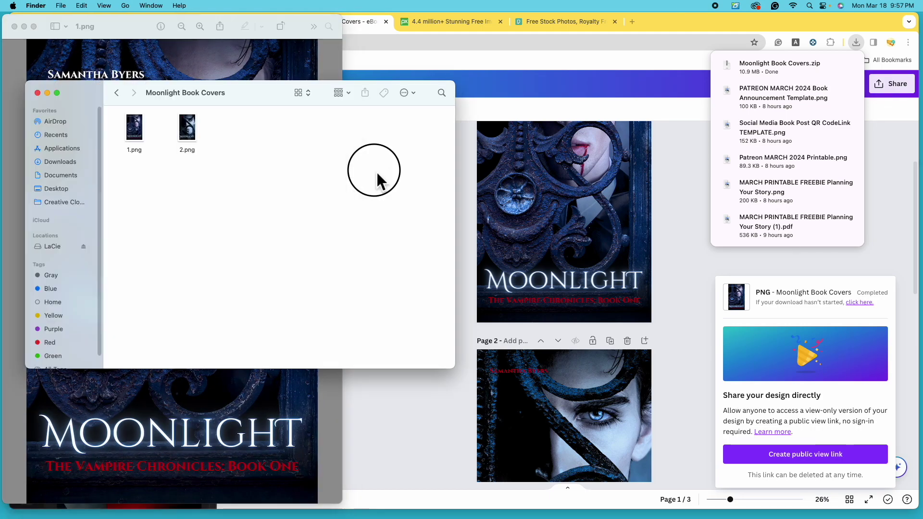
Open 2.png from the Moonlight Book Covers folder in Preview next to 1.png.
double_click(192, 132)
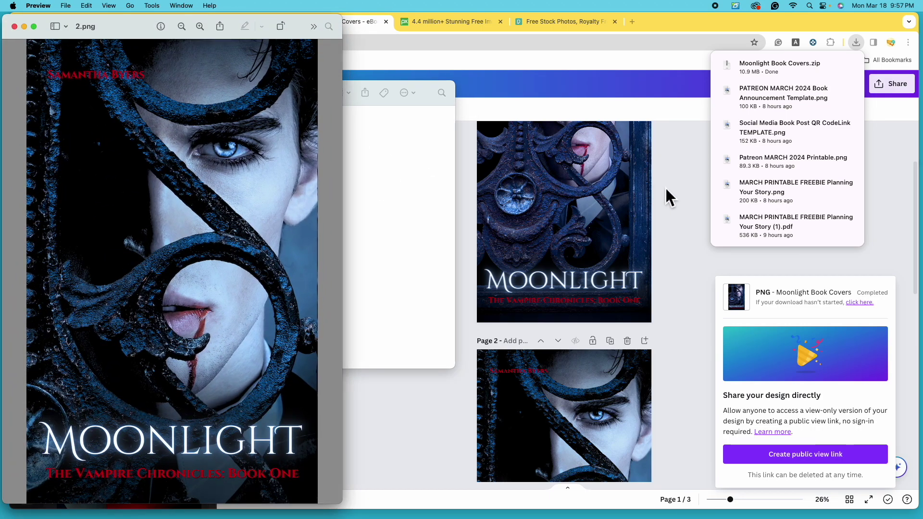
left_click(658, 186)
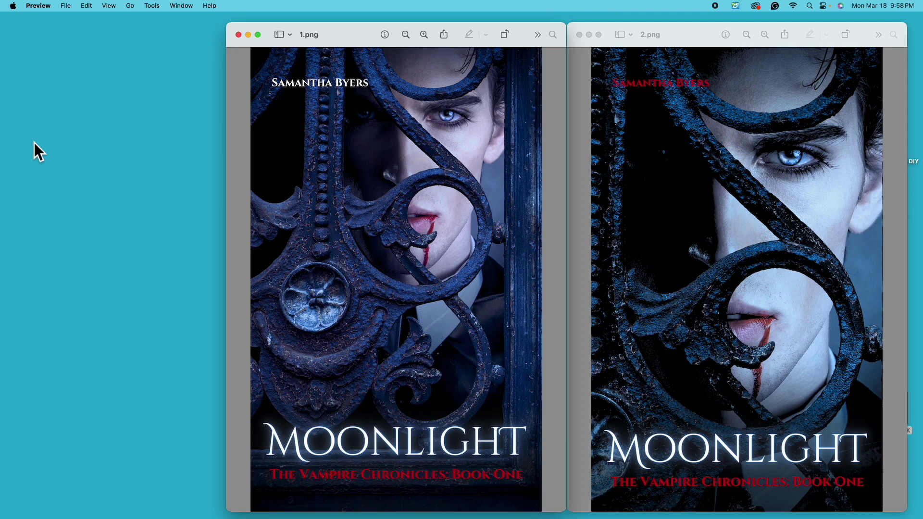